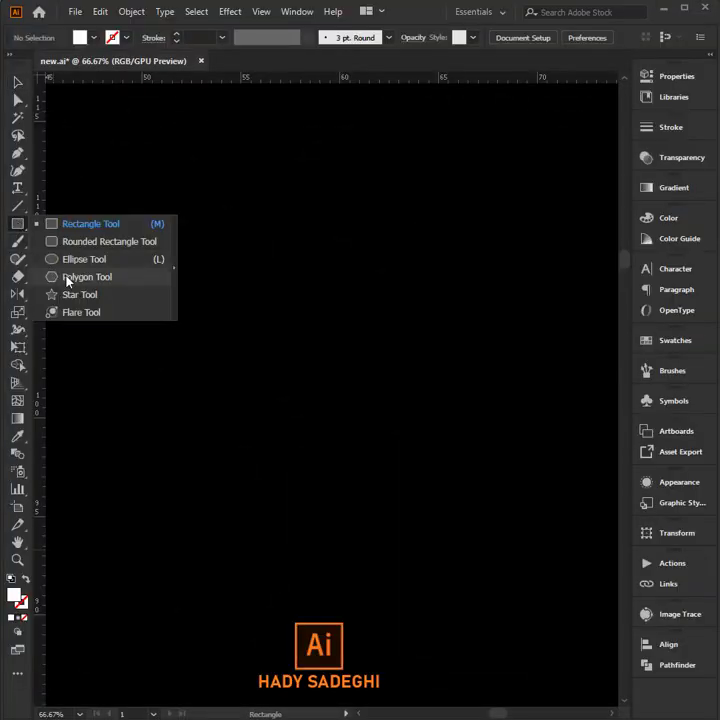
Step: Draw a white polygon, scale it down and reduce it to seven sides
{"action": "left_click_drag", "start_coordinate": [19, 226], "coordinate": [67, 276]}
{"action": "left_click", "coordinate": [350, 315]}
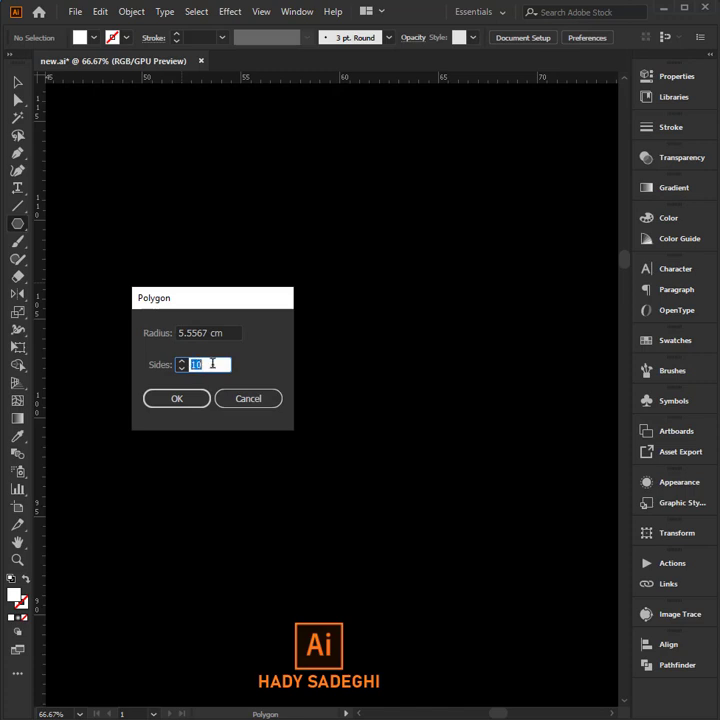
{"action": "left_click", "coordinate": [177, 399]}
{"action": "key", "text": "v"}
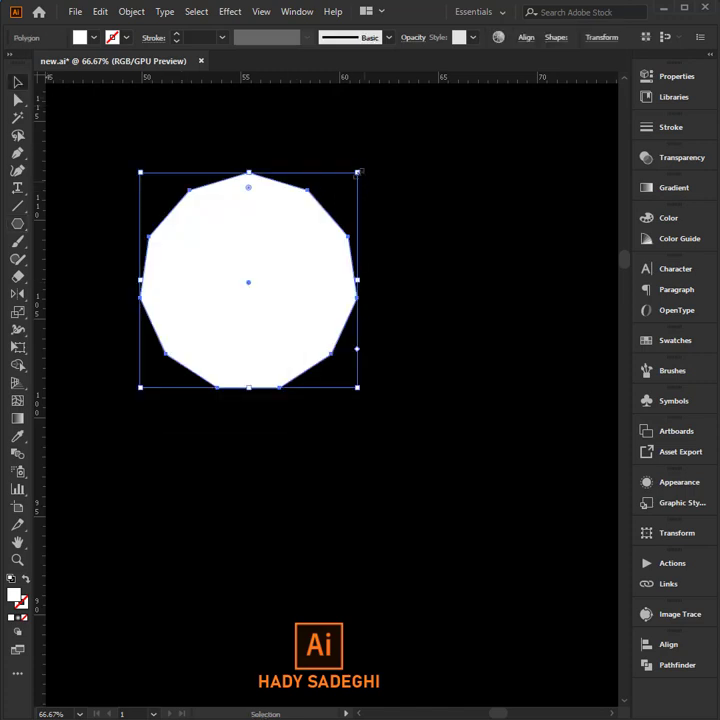
{"action": "mouse_move", "coordinate": [357, 171]}
{"action": "left_mouse_down"}
{"action": "mouse_move", "coordinate": [322, 218]}
{"action": "mouse_move", "coordinate": [302, 226]}
{"action": "mouse_move", "coordinate": [250, 216]}
{"action": "mouse_move", "coordinate": [337, 260]}
{"action": "left_mouse_up"}
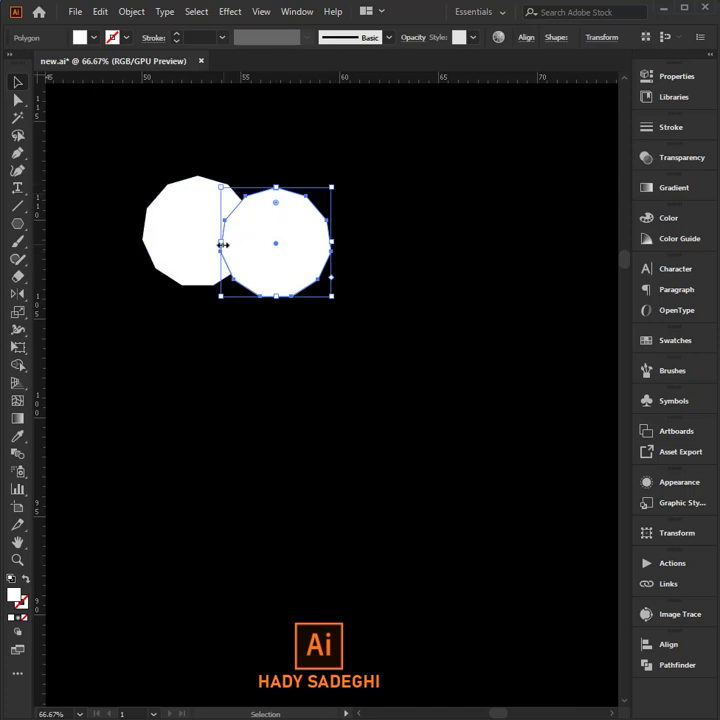
{"action": "left_click_drag", "start_coordinate": [334, 291], "coordinate": [342, 246]}
{"action": "left_click", "coordinate": [234, 145]}
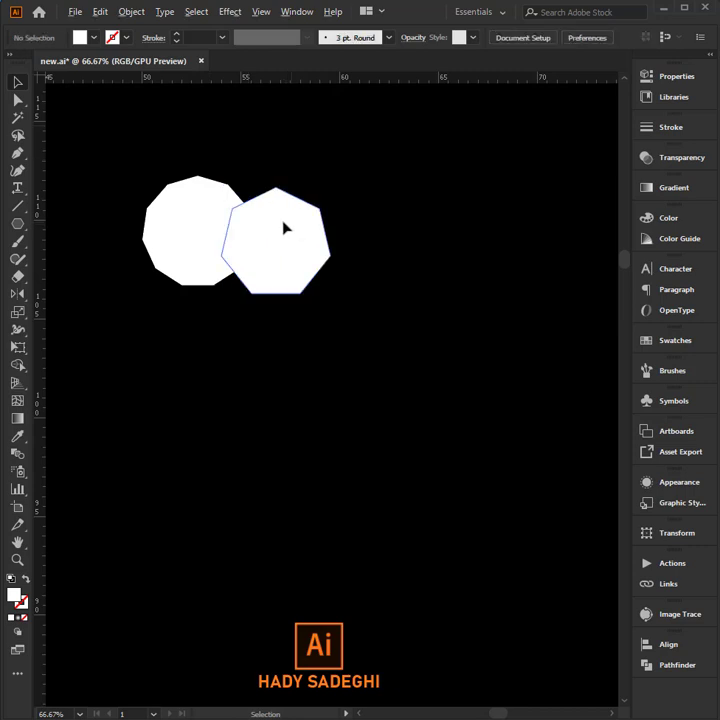
Step: Duplicate the heptagon to the left as a pentagon and move the polygons together
{"action": "left_click_drag", "start_coordinate": [283, 227], "coordinate": [139, 242]}
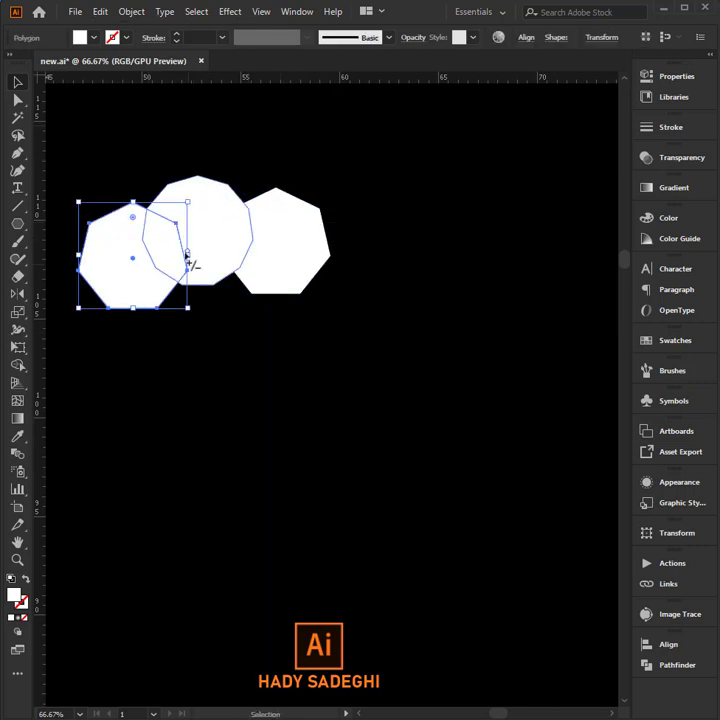
{"action": "left_click_drag", "start_coordinate": [186, 253], "coordinate": [200, 209]}
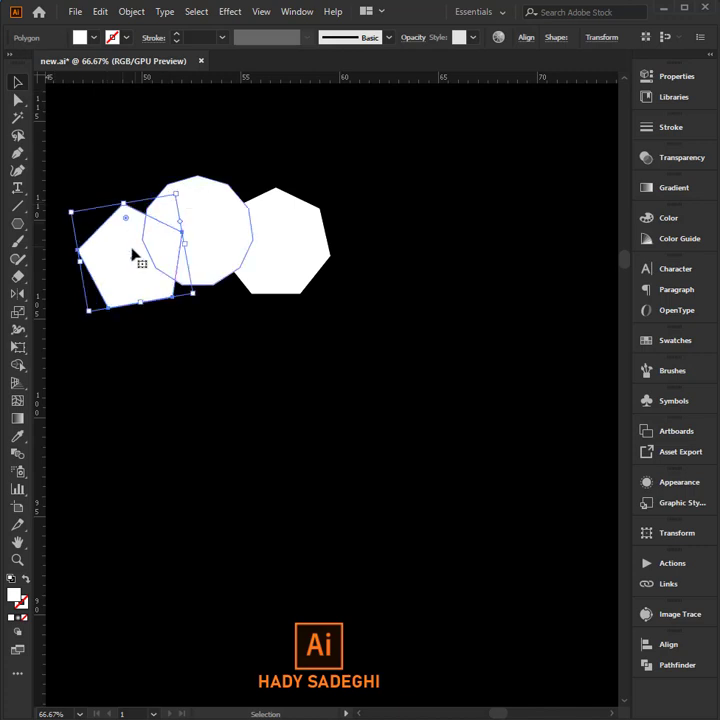
{"action": "left_click", "coordinate": [365, 289]}
{"action": "mouse_move", "coordinate": [365, 289]}
{"action": "left_mouse_down"}
{"action": "mouse_move", "coordinate": [161, 284]}
{"action": "mouse_move", "coordinate": [220, 262]}
{"action": "left_mouse_up"}
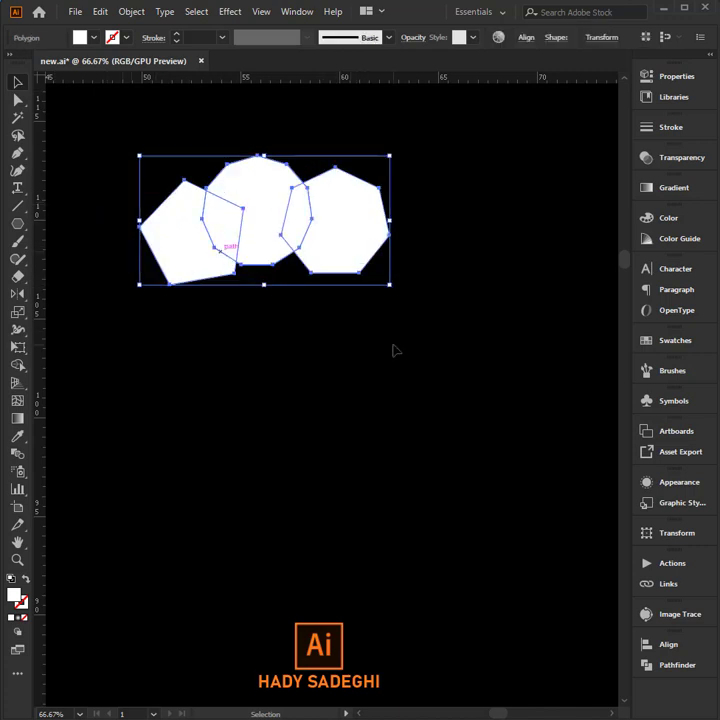
{"action": "left_click", "coordinate": [397, 349]}
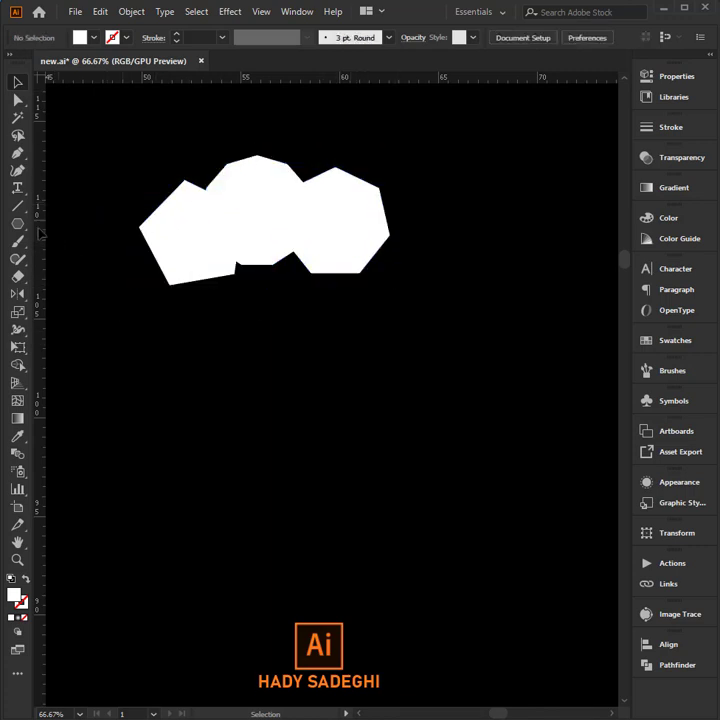
Step: Draw a rectangle across the polygons' lower part and reshape its bottom-right corner
{"action": "key", "text": "m"}
{"action": "left_click_drag", "start_coordinate": [350, 230], "coordinate": [170, 284]}
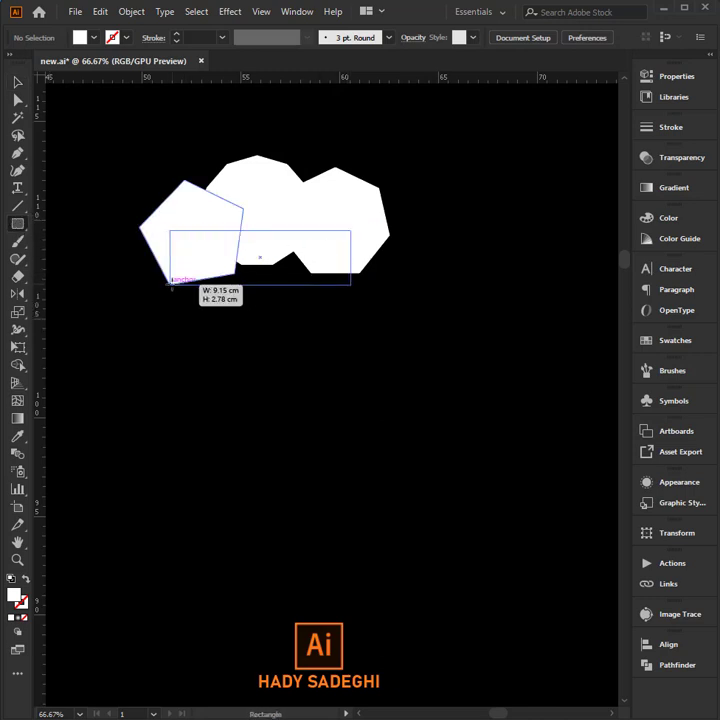
{"action": "left_click", "coordinate": [17, 153]}
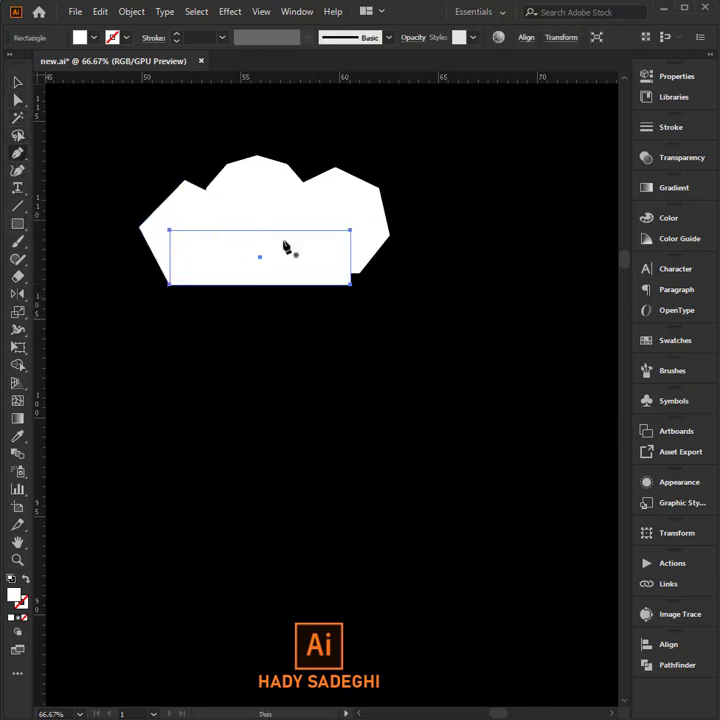
{"action": "left_click", "coordinate": [265, 285]}
{"action": "key", "text": "a"}
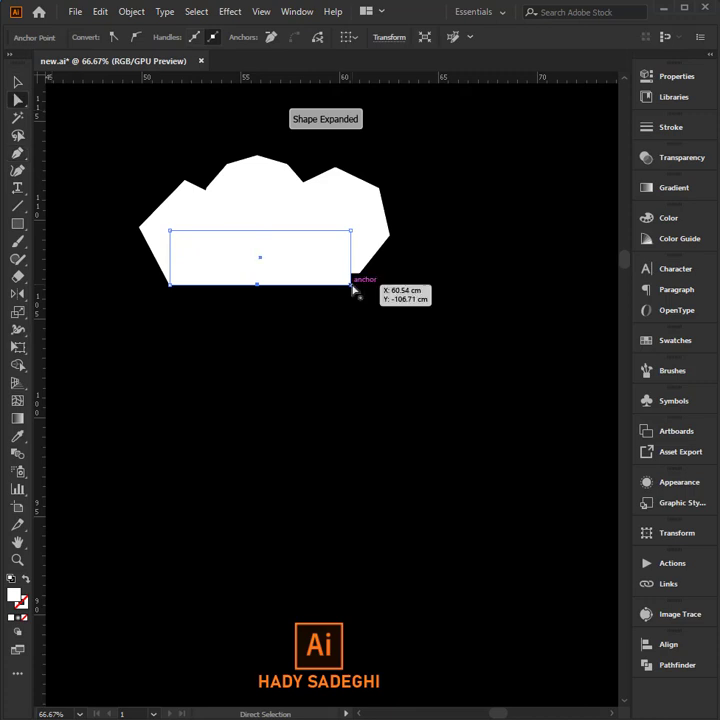
{"action": "left_click_drag", "start_coordinate": [351, 286], "coordinate": [360, 273]}
{"action": "left_click", "coordinate": [386, 321]}
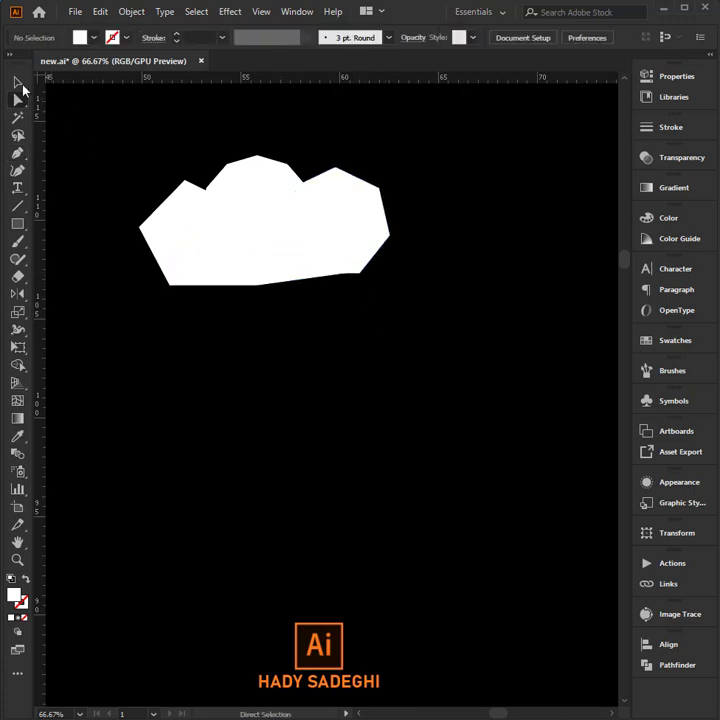
Step: Unite the shapes into one cloud, shrink it to the upper left, and copy it rightward
{"action": "left_click", "coordinate": [17, 82]}
{"action": "left_click_drag", "start_coordinate": [386, 152], "coordinate": [289, 406]}
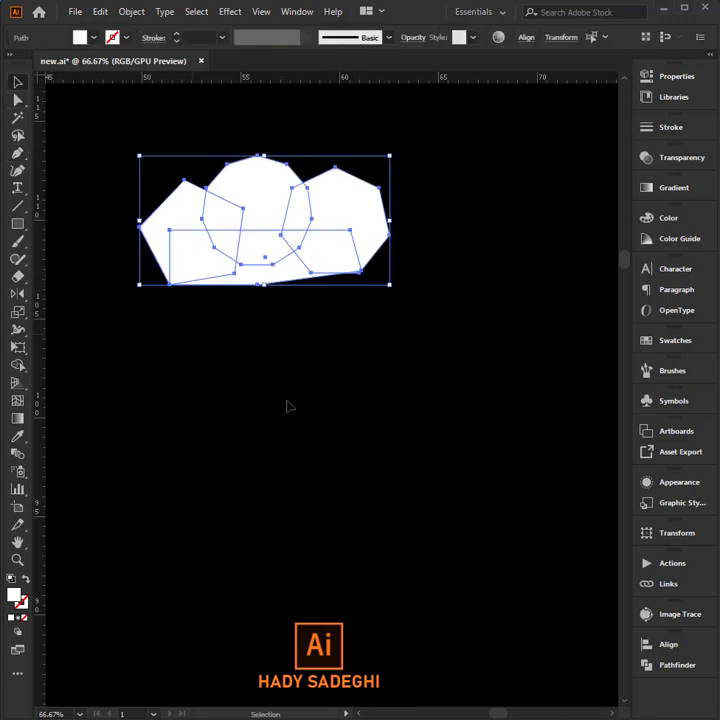
{"action": "left_click", "coordinate": [660, 667]}
{"action": "left_click", "coordinate": [475, 659]}
{"action": "left_click", "coordinate": [680, 667]}
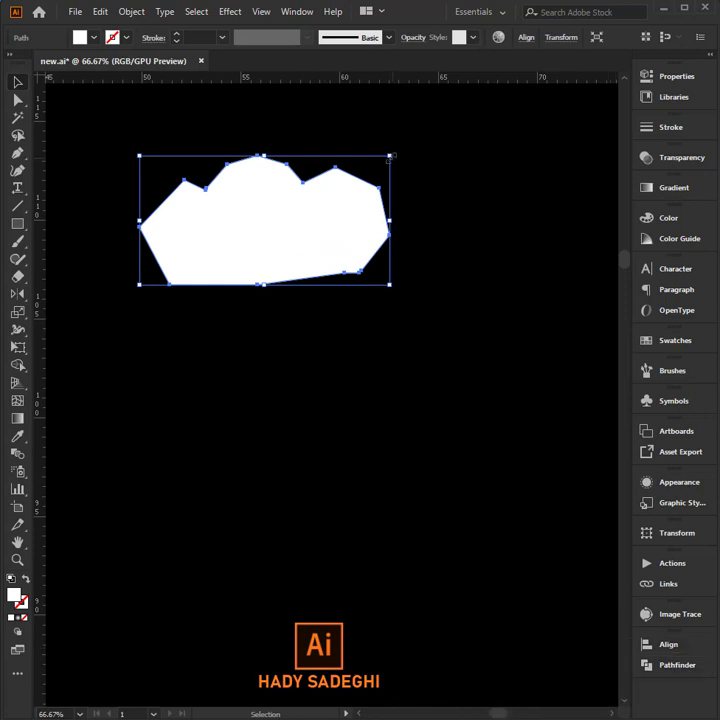
{"action": "left_click_drag", "start_coordinate": [390, 157], "coordinate": [338, 182]}
{"action": "mouse_move", "coordinate": [291, 227]}
{"action": "left_mouse_down"}
{"action": "mouse_move", "coordinate": [185, 190]}
{"action": "mouse_move", "coordinate": [395, 210]}
{"action": "mouse_move", "coordinate": [410, 234]}
{"action": "left_mouse_up"}
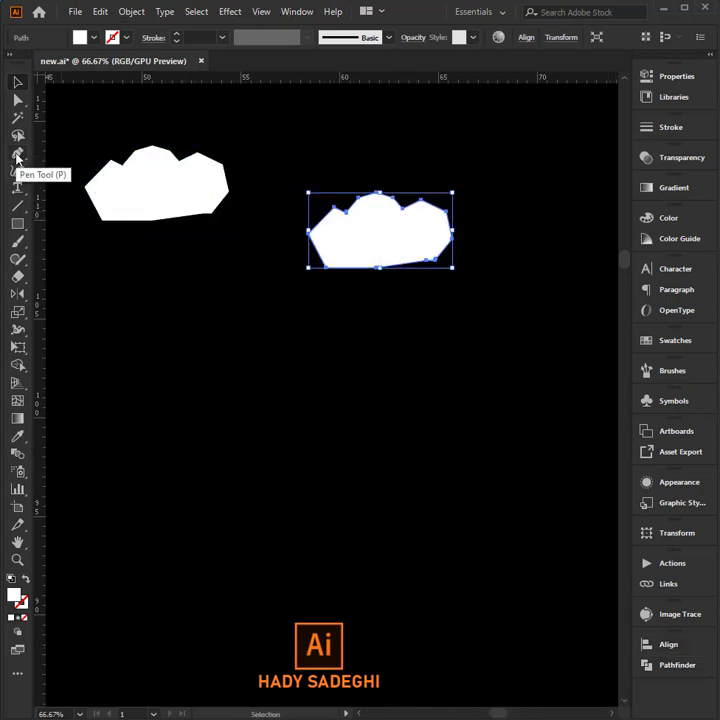
Step: Move the copied cloud's left anchor, pull its upper-right notch down, and raise a top bump
{"action": "left_click", "coordinate": [17, 100]}
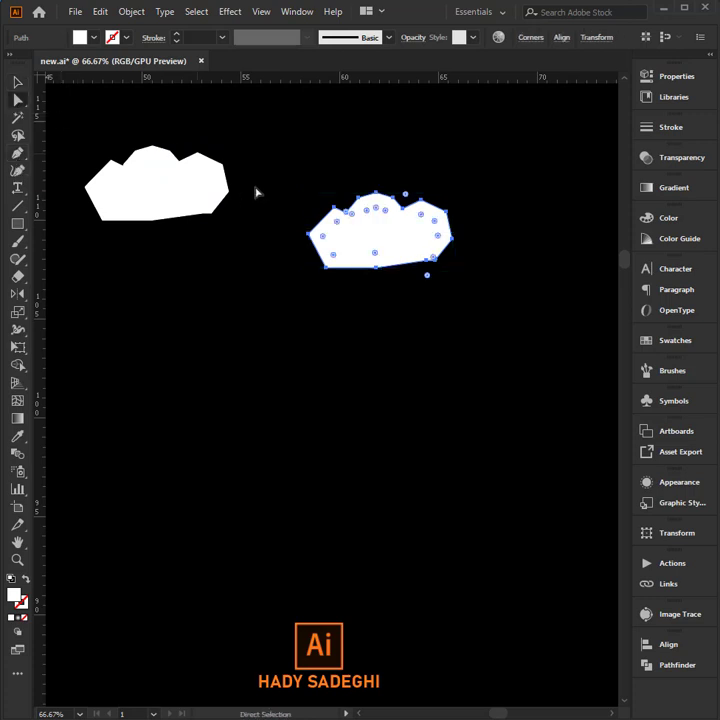
{"action": "mouse_move", "coordinate": [290, 206]}
{"action": "left_mouse_down"}
{"action": "mouse_move", "coordinate": [318, 244]}
{"action": "mouse_move", "coordinate": [293, 221]}
{"action": "mouse_move", "coordinate": [311, 280]}
{"action": "mouse_move", "coordinate": [306, 262]}
{"action": "mouse_move", "coordinate": [290, 267]}
{"action": "left_mouse_up"}
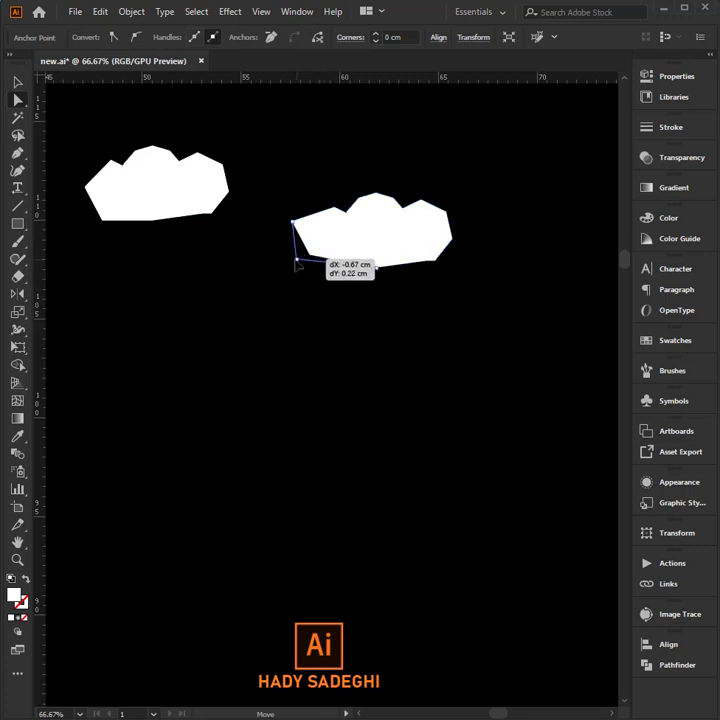
{"action": "left_click_drag", "start_coordinate": [421, 206], "coordinate": [435, 221]}
{"action": "mouse_move", "coordinate": [379, 197]}
{"action": "left_mouse_down"}
{"action": "mouse_move", "coordinate": [345, 190]}
{"action": "mouse_move", "coordinate": [372, 184]}
{"action": "mouse_move", "coordinate": [329, 202]}
{"action": "left_mouse_up"}
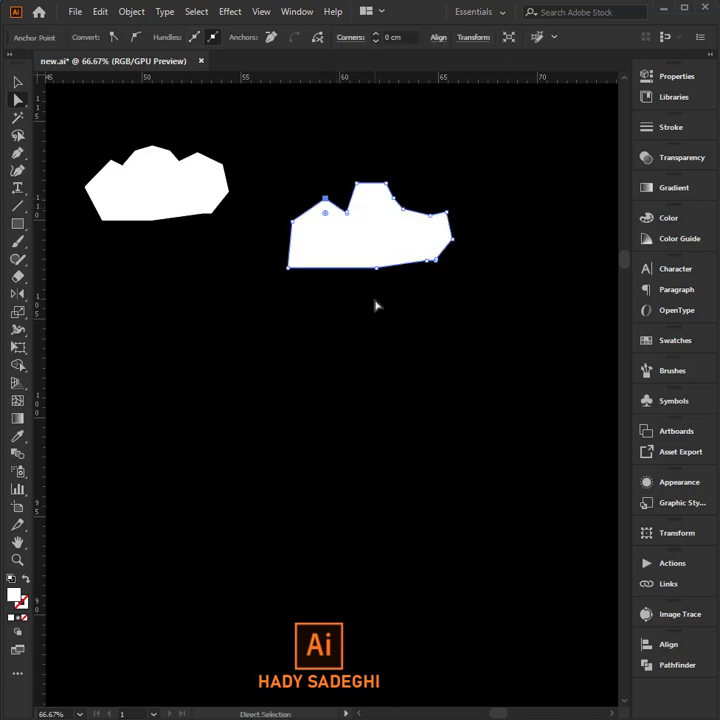
{"action": "left_click", "coordinate": [390, 290]}
{"action": "left_click", "coordinate": [412, 220]}
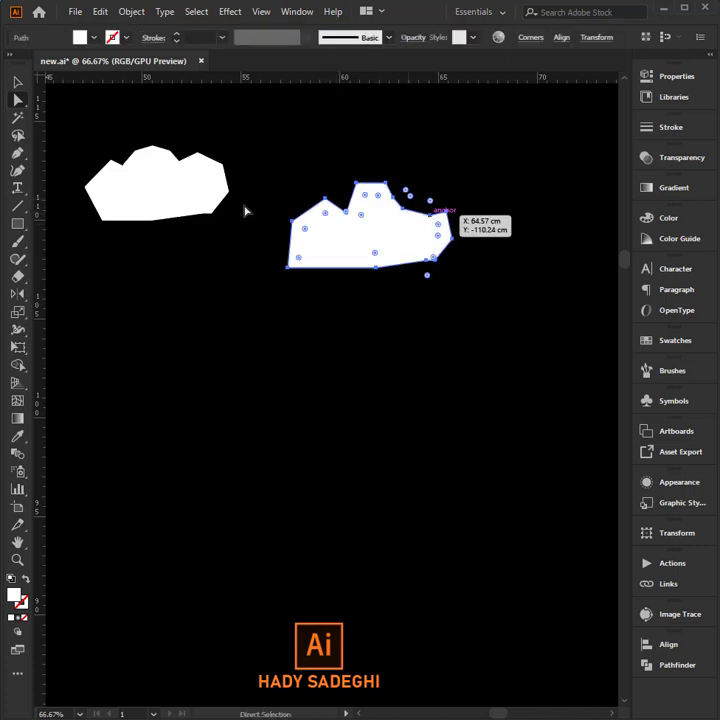
Step: Add a jagged peak on the cloud's upper-right edge and shift its bottom-left anchor
{"action": "key", "text": "p"}
{"action": "left_click", "coordinate": [419, 216]}
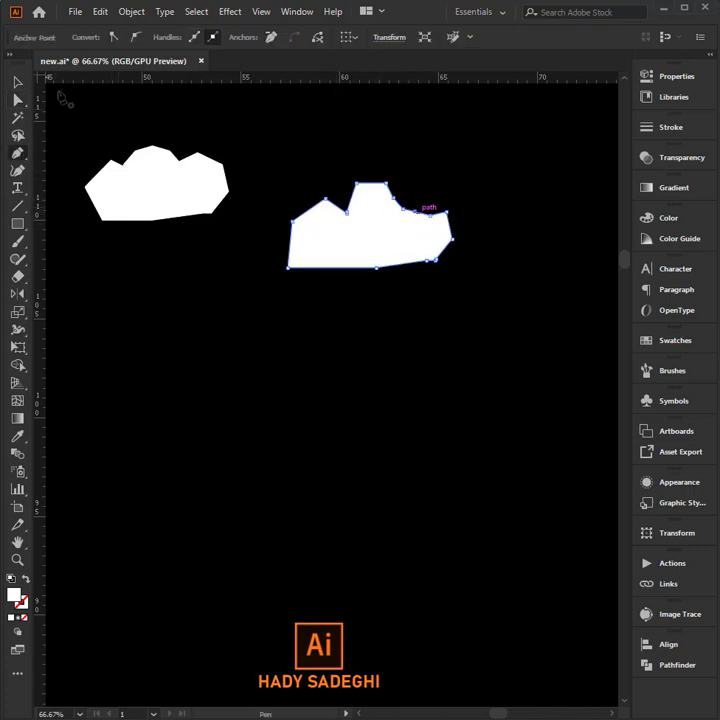
{"action": "mouse_move", "coordinate": [416, 213]}
{"action": "left_mouse_down"}
{"action": "mouse_move", "coordinate": [419, 199]}
{"action": "mouse_move", "coordinate": [452, 225]}
{"action": "left_mouse_up"}
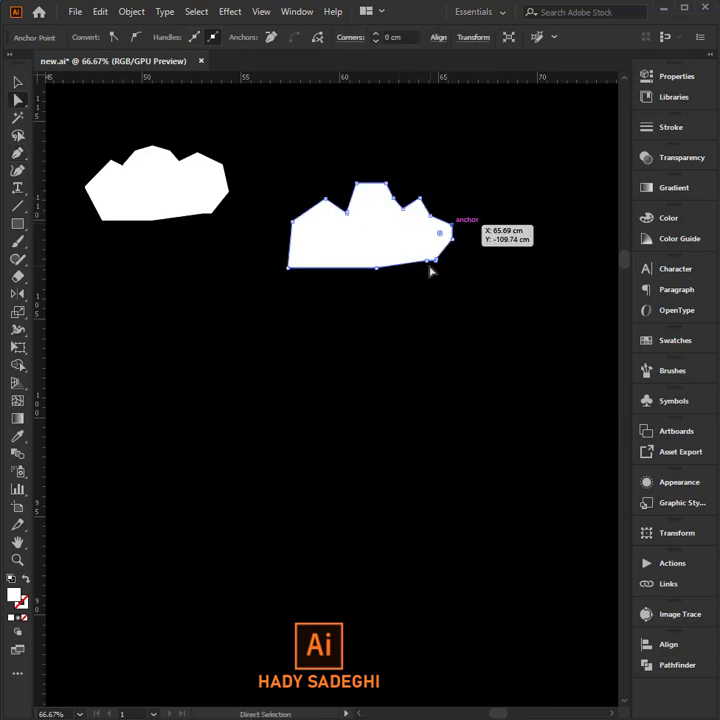
{"action": "left_click_drag", "start_coordinate": [289, 268], "coordinate": [304, 263]}
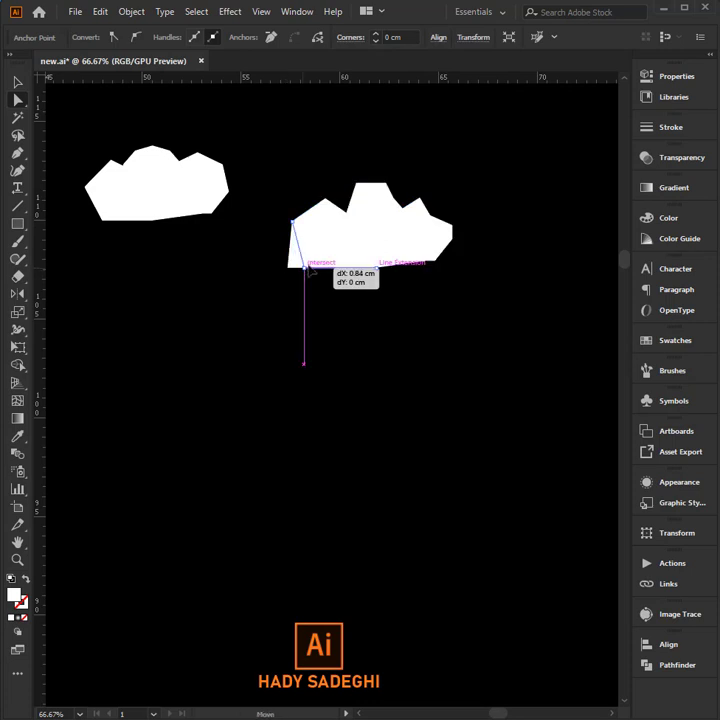
Step: Move and scale the reshaped cloud into the upper right of the artboard
{"action": "left_click", "coordinate": [18, 82]}
{"action": "left_click_drag", "start_coordinate": [397, 252], "coordinate": [513, 217]}
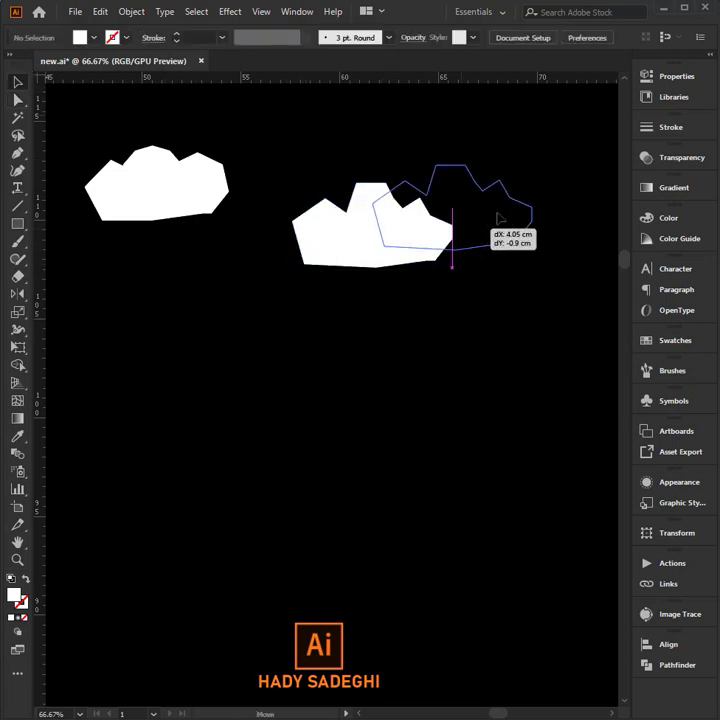
{"action": "left_click_drag", "start_coordinate": [570, 148], "coordinate": [530, 196]}
{"action": "left_click_drag", "start_coordinate": [480, 205], "coordinate": [532, 205]}
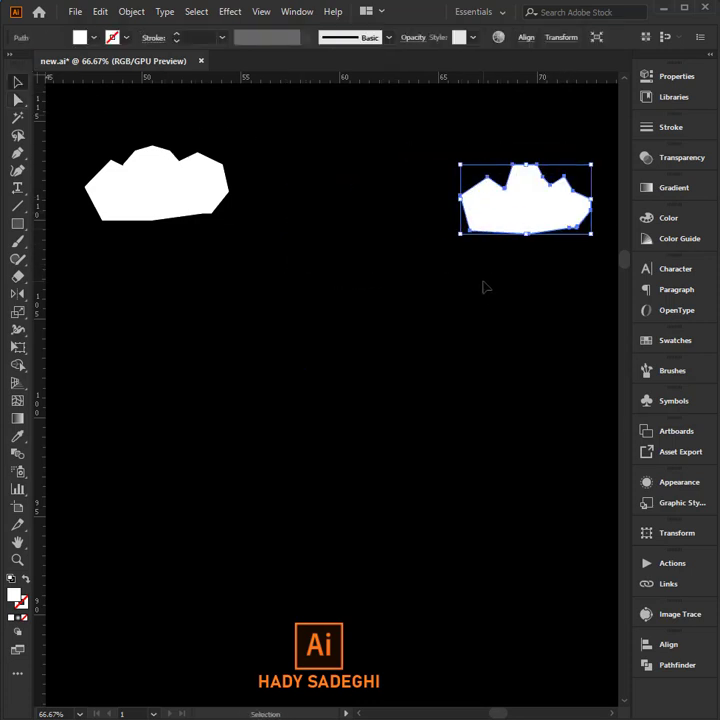
{"action": "left_click", "coordinate": [514, 302]}
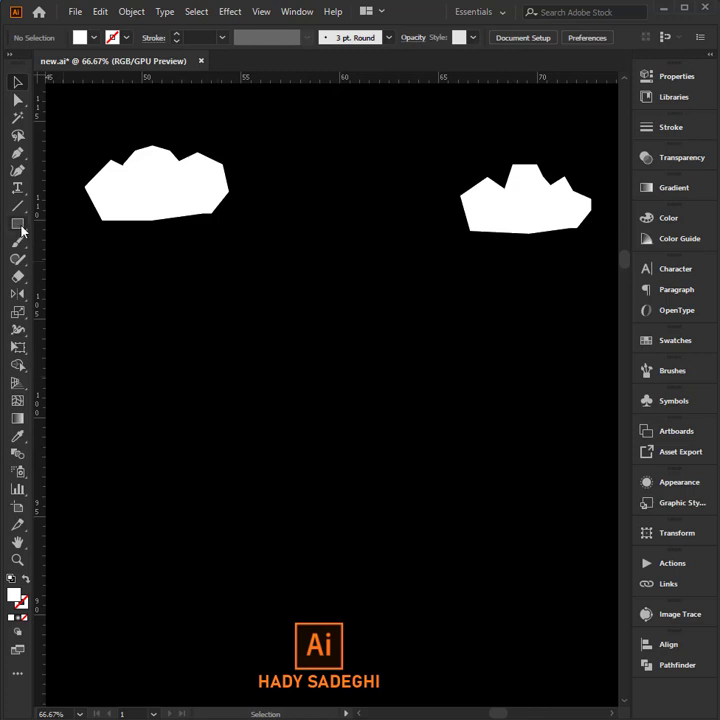
Step: Draw a large circle, overlap a duplicate, and split them with Shape Builder into a crescent
{"action": "left_click_drag", "start_coordinate": [18, 224], "coordinate": [59, 257]}
{"action": "mouse_move", "coordinate": [340, 389]}
{"action": "left_mouse_down"}
{"action": "mouse_move", "coordinate": [268, 513]}
{"action": "mouse_move", "coordinate": [283, 501]}
{"action": "left_mouse_up"}
{"action": "key", "text": "v"}
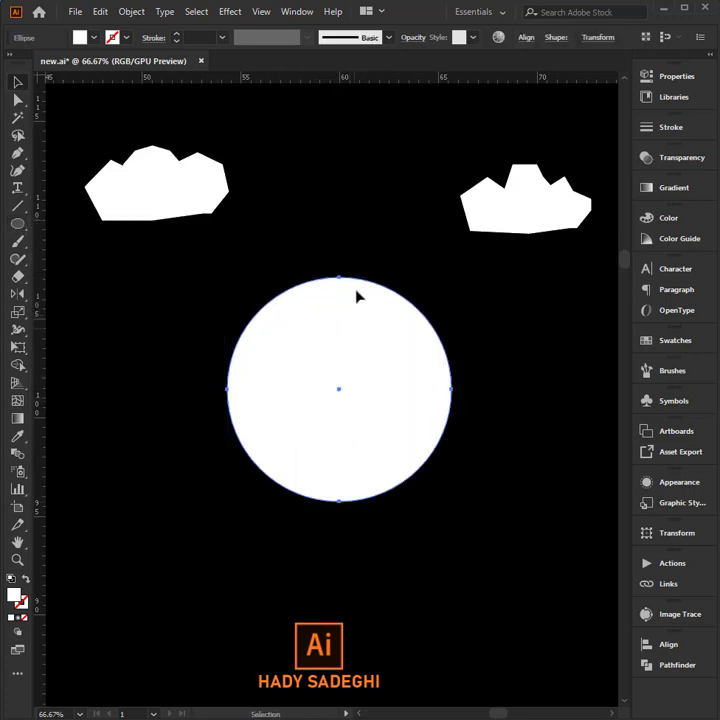
{"action": "mouse_move", "coordinate": [357, 296]}
{"action": "left_mouse_down"}
{"action": "mouse_move", "coordinate": [330, 294]}
{"action": "mouse_move", "coordinate": [283, 322]}
{"action": "left_mouse_up"}
{"action": "left_click_drag", "start_coordinate": [440, 325], "coordinate": [440, 325]}
{"action": "left_click_drag", "start_coordinate": [255, 263], "coordinate": [68, 380]}
{"action": "left_click", "coordinate": [18, 366]}
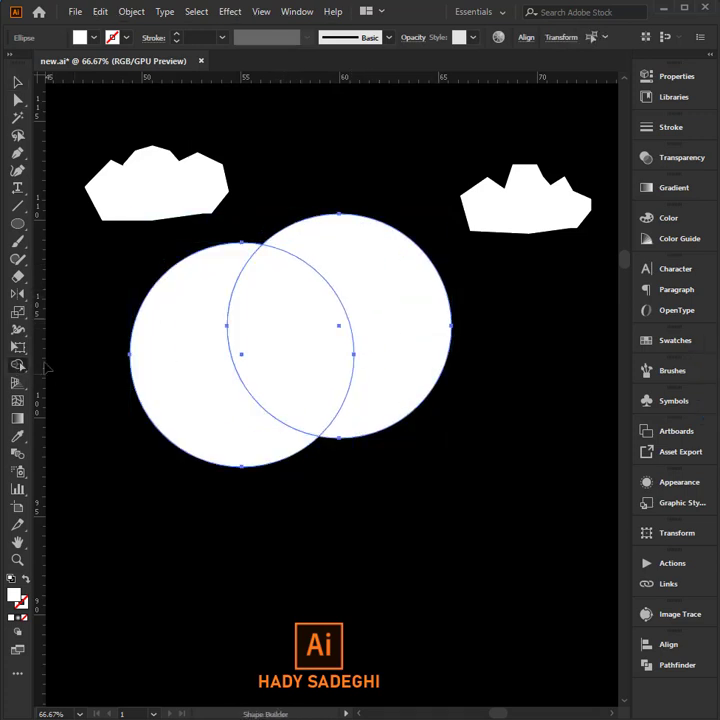
{"action": "left_click_drag", "start_coordinate": [418, 299], "coordinate": [240, 350]}
{"action": "left_click", "coordinate": [17, 82]}
Step: Scale the crescent down, place it at top centre, and shift the large circle beneath it
{"action": "left_click_drag", "start_coordinate": [366, 277], "coordinate": [470, 191]}
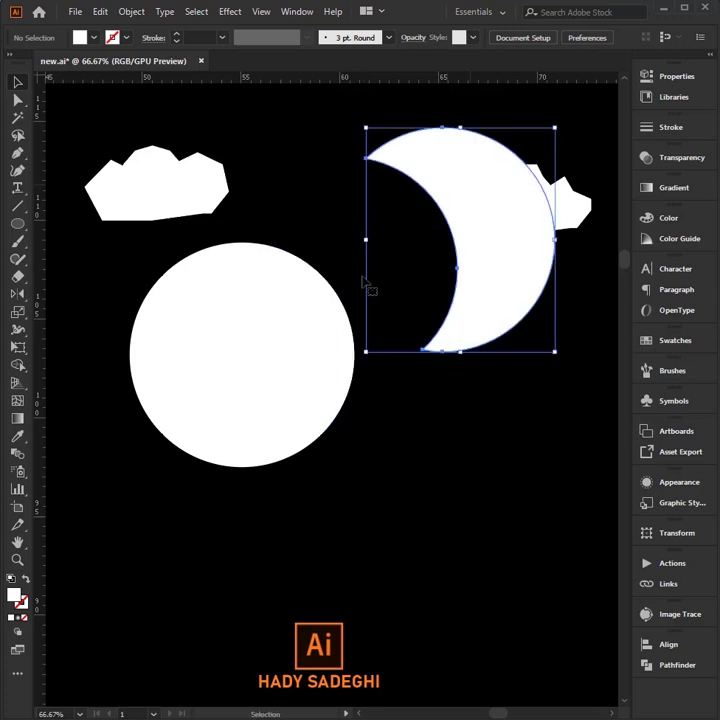
{"action": "left_click_drag", "start_coordinate": [320, 297], "coordinate": [362, 317]}
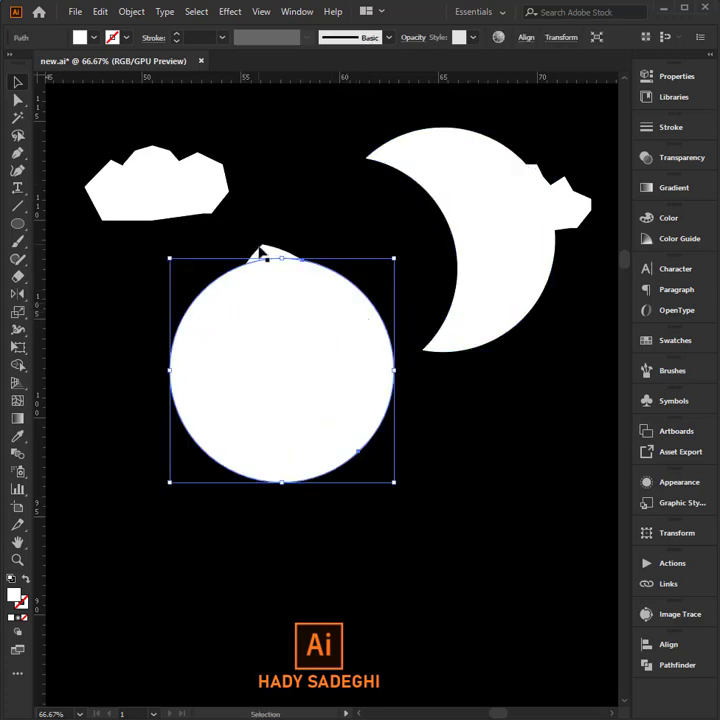
{"action": "left_click", "coordinate": [260, 252]}
{"action": "left_click", "coordinate": [474, 268]}
{"action": "left_click_drag", "start_coordinate": [554, 127], "coordinate": [493, 195]}
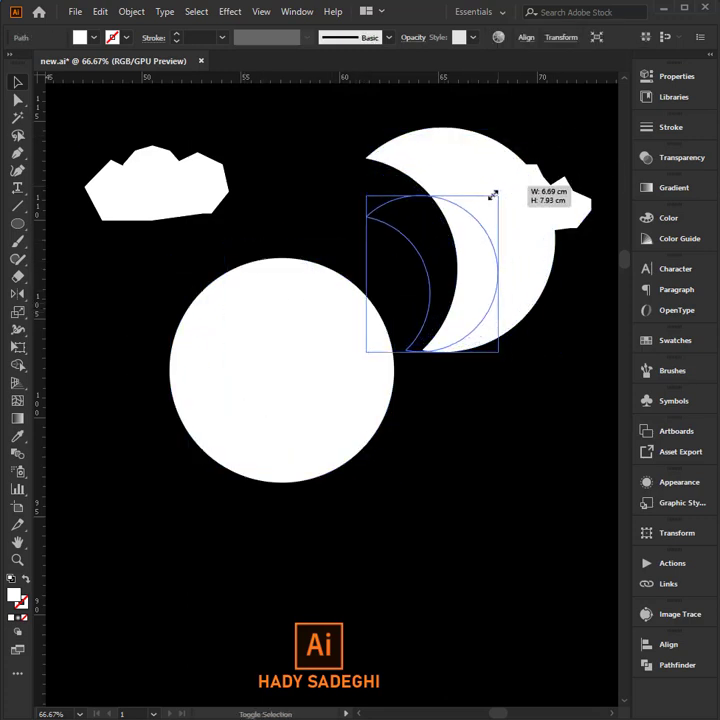
{"action": "left_click_drag", "start_coordinate": [470, 275], "coordinate": [409, 155]}
{"action": "left_click_drag", "start_coordinate": [323, 345], "coordinate": [375, 364]}
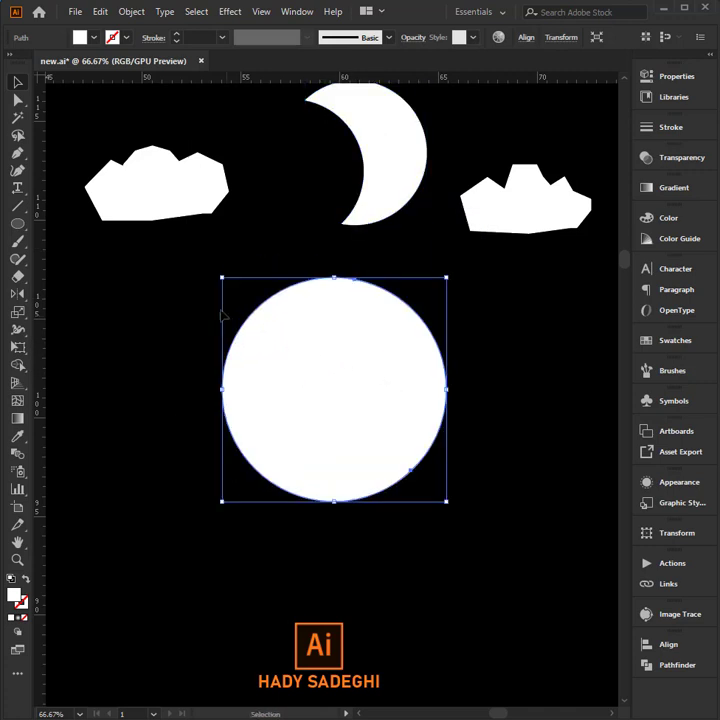
Step: Fill the large circle with a radial white-to-black gradient, highlight at the top
{"action": "left_click", "coordinate": [673, 188]}
{"action": "left_click", "coordinate": [546, 294]}
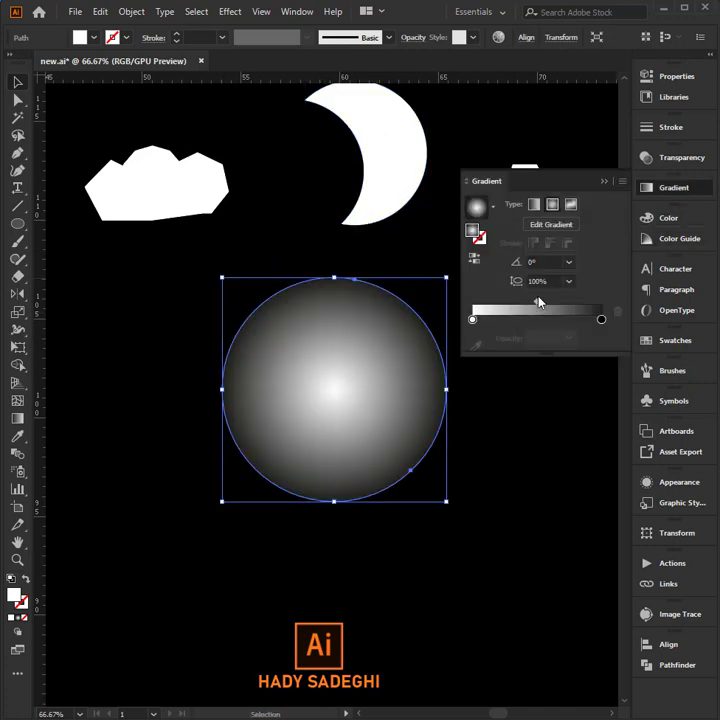
{"action": "left_click", "coordinate": [17, 422]}
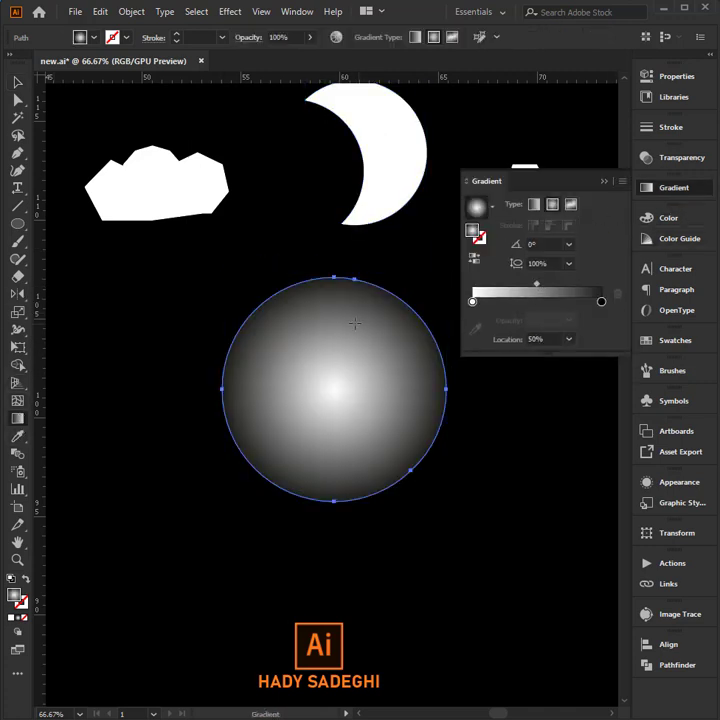
{"action": "left_click_drag", "start_coordinate": [330, 300], "coordinate": [421, 458]}
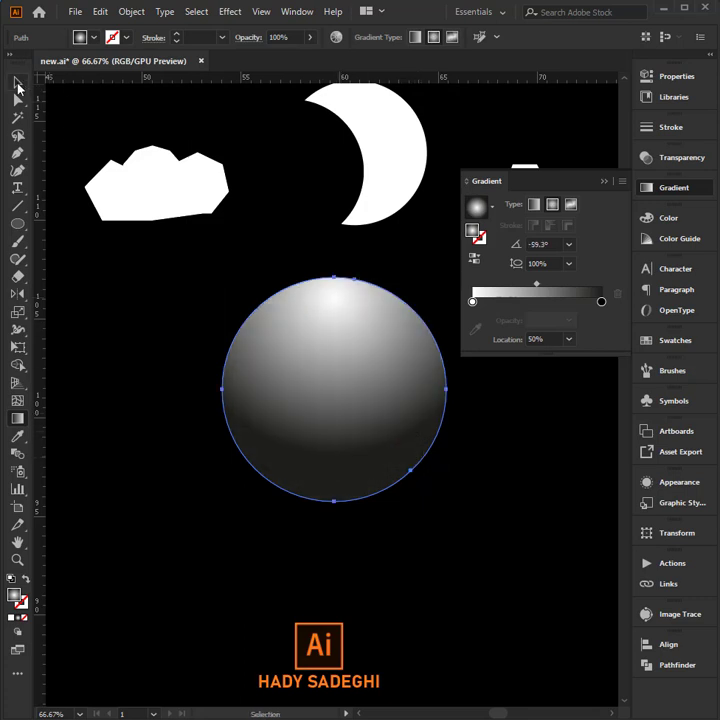
{"action": "left_click", "coordinate": [17, 83]}
Step: Apply a Long Strokes Mezzotint effect to the circle and expand its appearance into an image
{"action": "left_click", "coordinate": [230, 11]}
{"action": "mouse_move", "coordinate": [253, 293]}
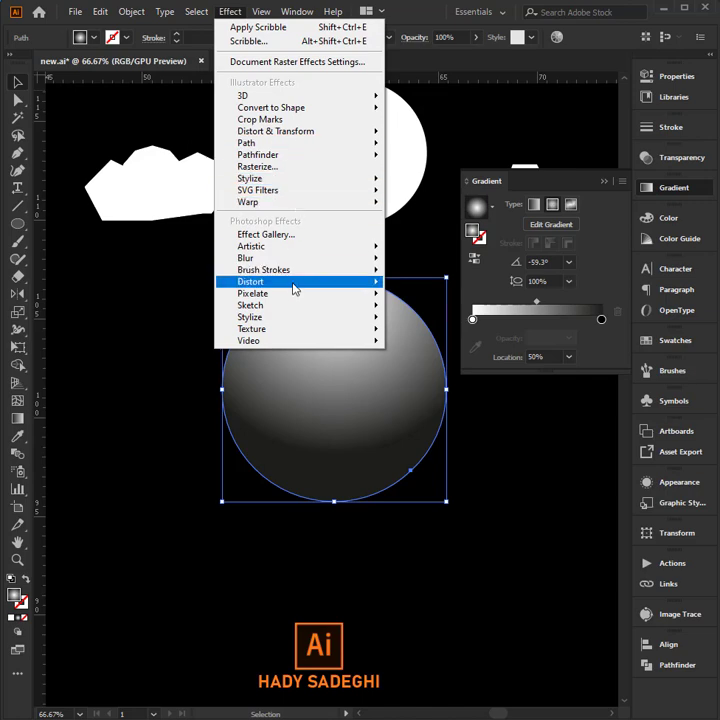
{"action": "left_click", "coordinate": [433, 329]}
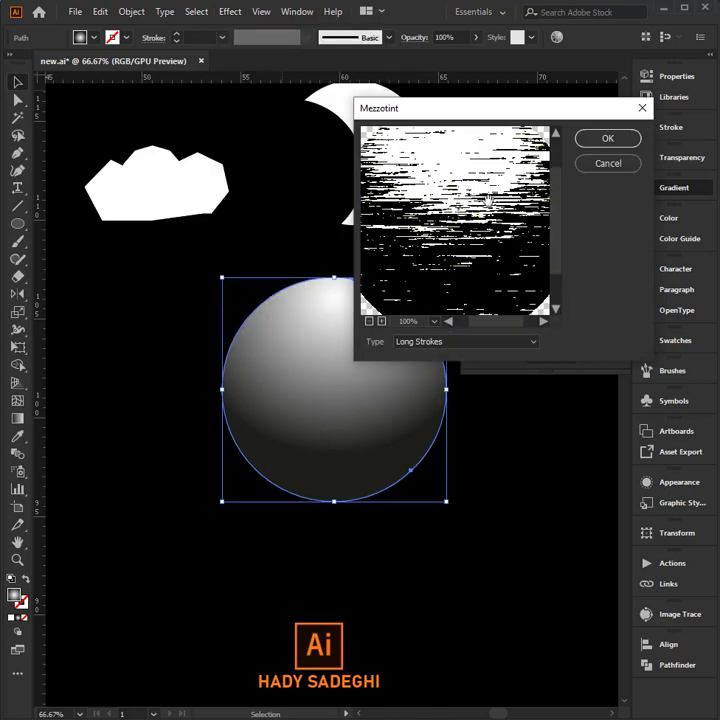
{"action": "left_click", "coordinate": [369, 321]}
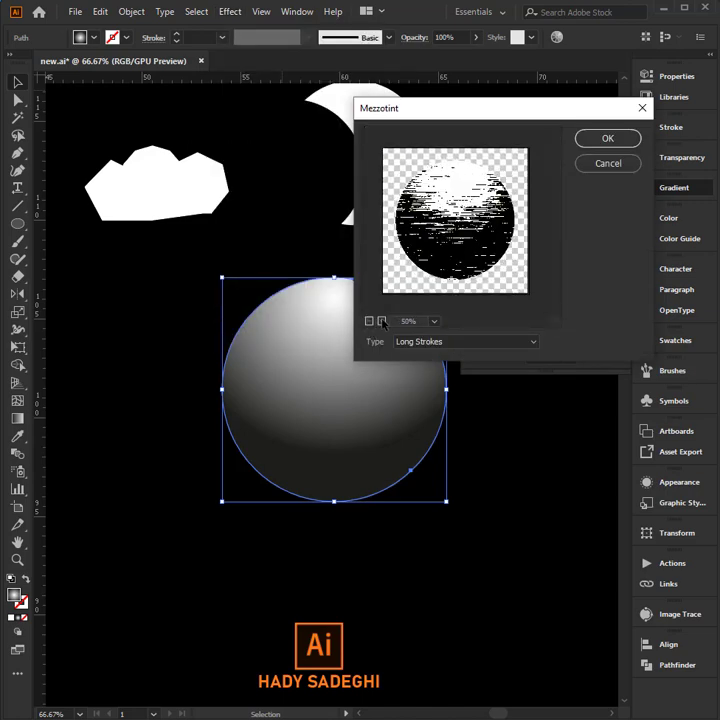
{"action": "left_click", "coordinate": [608, 140]}
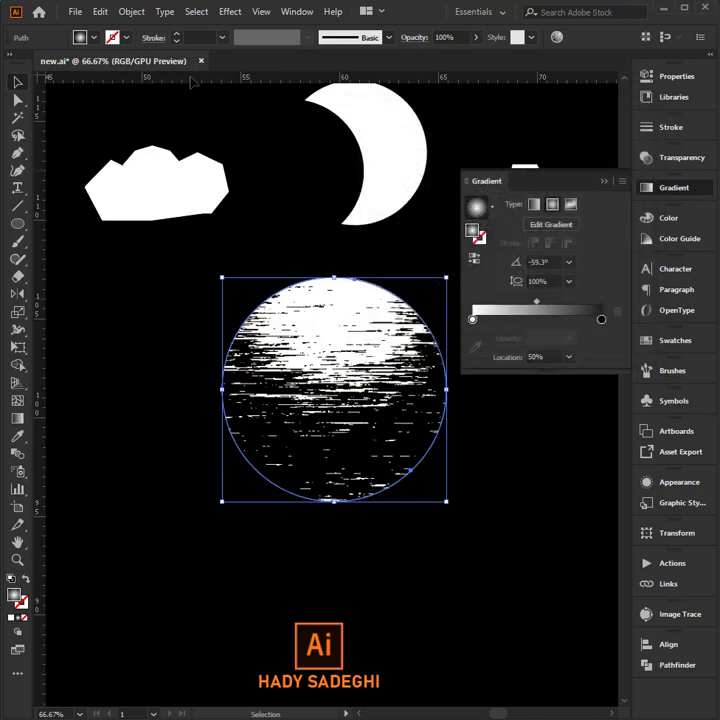
{"action": "left_click", "coordinate": [133, 12]}
{"action": "left_click", "coordinate": [150, 201]}
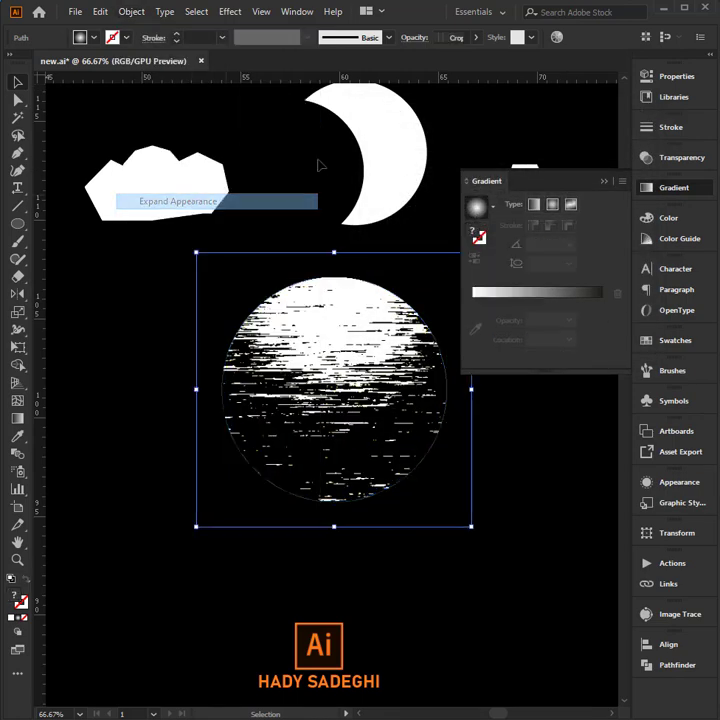
{"action": "left_click", "coordinate": [384, 39]}
Step: Image Trace the streaked circle with Sketched Art, expand it, and fill the shapes white
{"action": "left_click", "coordinate": [399, 203]}
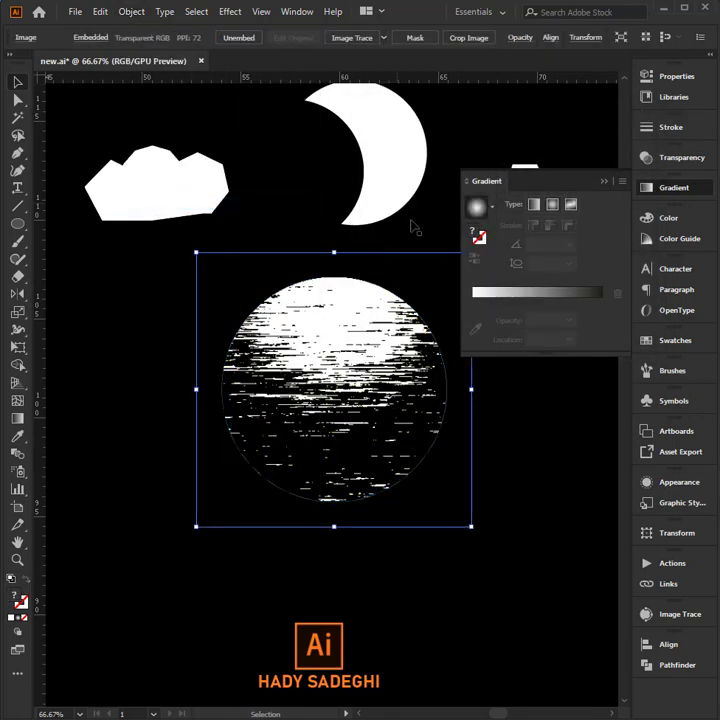
{"action": "left_click", "coordinate": [380, 39]}
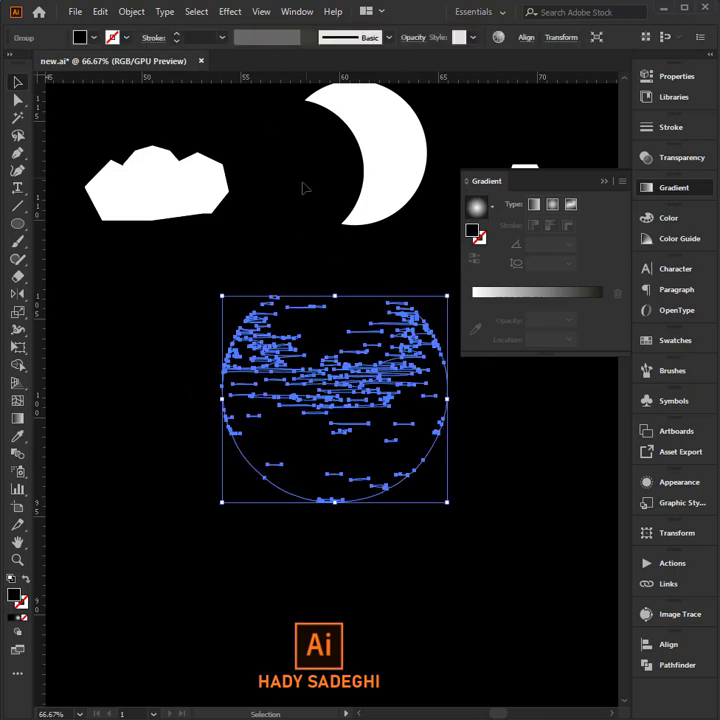
{"action": "left_click", "coordinate": [17, 436]}
{"action": "left_click", "coordinate": [212, 192]}
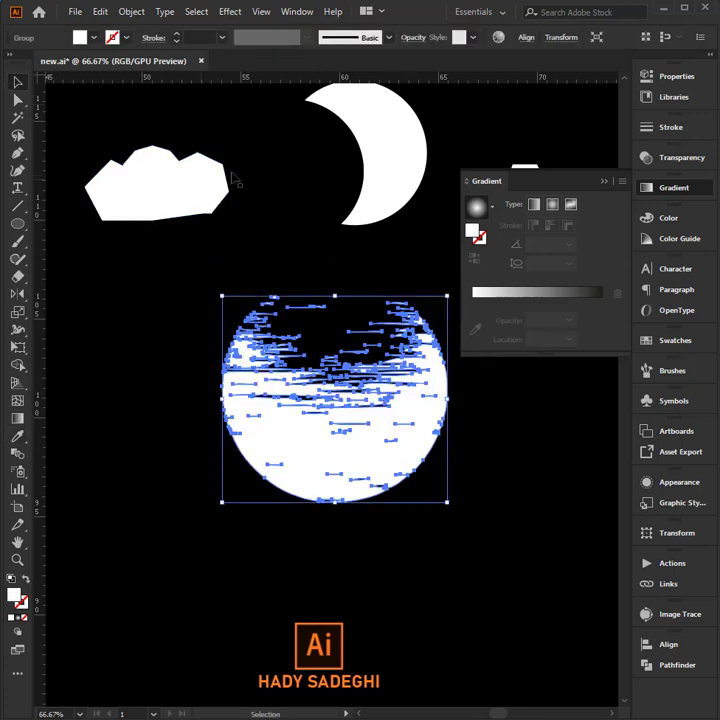
Step: Simplify the traced paths to 157 points and move the art down-left
{"action": "right_click", "coordinate": [284, 350]}
{"action": "left_click", "coordinate": [366, 490]}
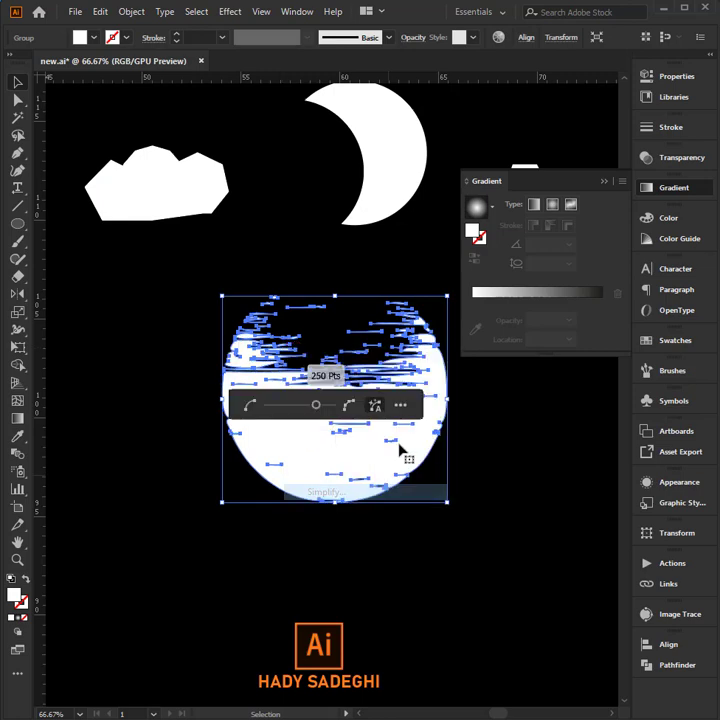
{"action": "left_click_drag", "start_coordinate": [316, 404], "coordinate": [271, 415]}
{"action": "left_click", "coordinate": [469, 457]}
{"action": "left_click_drag", "start_coordinate": [365, 477], "coordinate": [334, 498]}
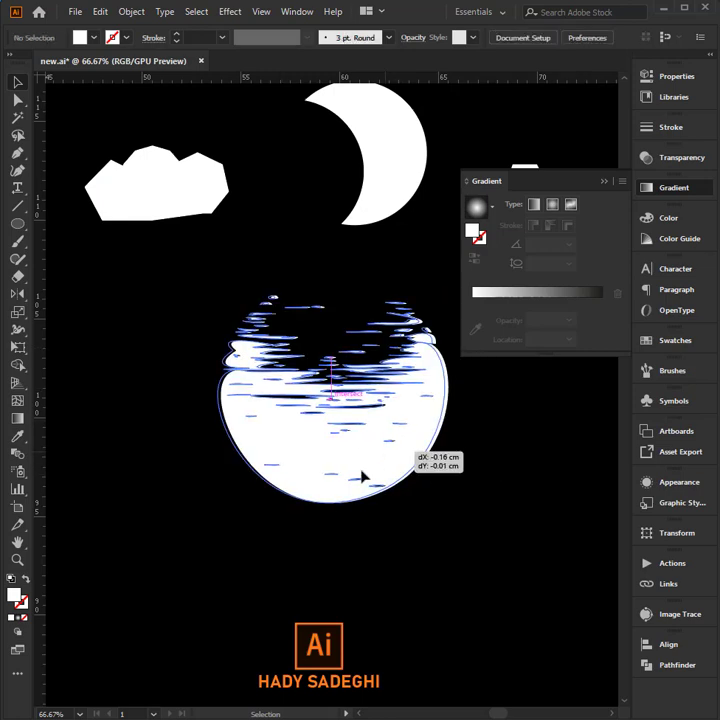
Step: Enlarge the traced streak art and move it up slightly
{"action": "left_click", "coordinate": [673, 187]}
{"action": "left_click", "coordinate": [421, 321]}
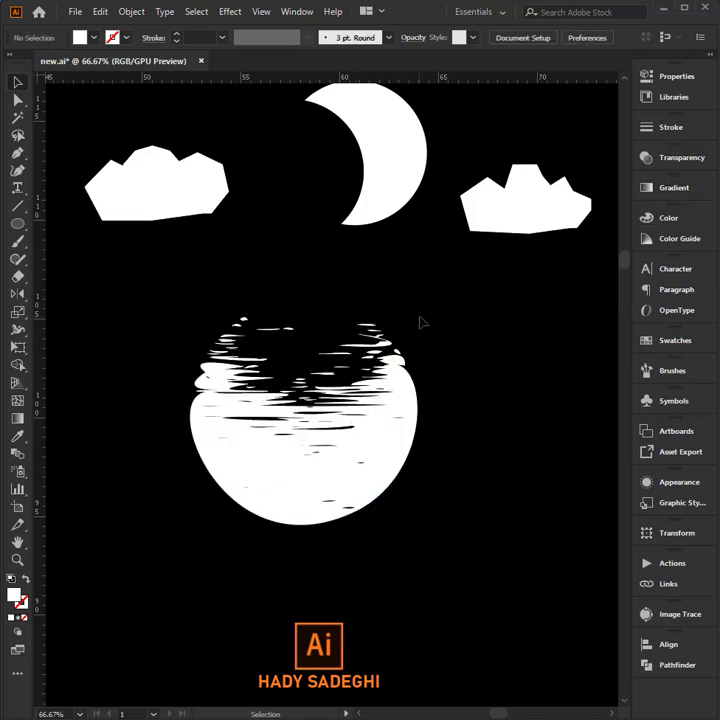
{"action": "left_click", "coordinate": [418, 334]}
{"action": "left_click_drag", "start_coordinate": [417, 318], "coordinate": [479, 265]}
{"action": "left_click_drag", "start_coordinate": [416, 415], "coordinate": [424, 385]}
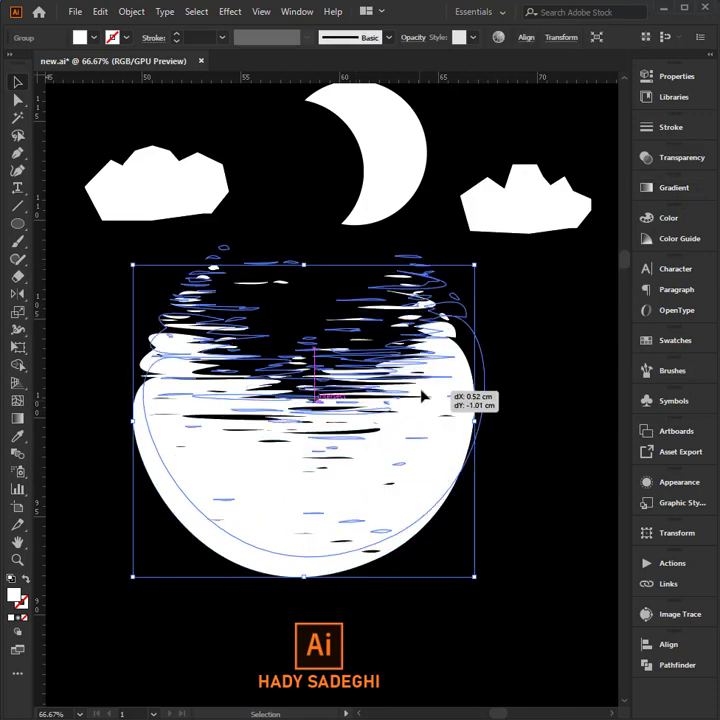
Step: Shrink the crescent moon, nudge it right, and move the right cloud slightly left
{"action": "left_click", "coordinate": [360, 245]}
{"action": "left_click_drag", "start_coordinate": [384, 131], "coordinate": [373, 145]}
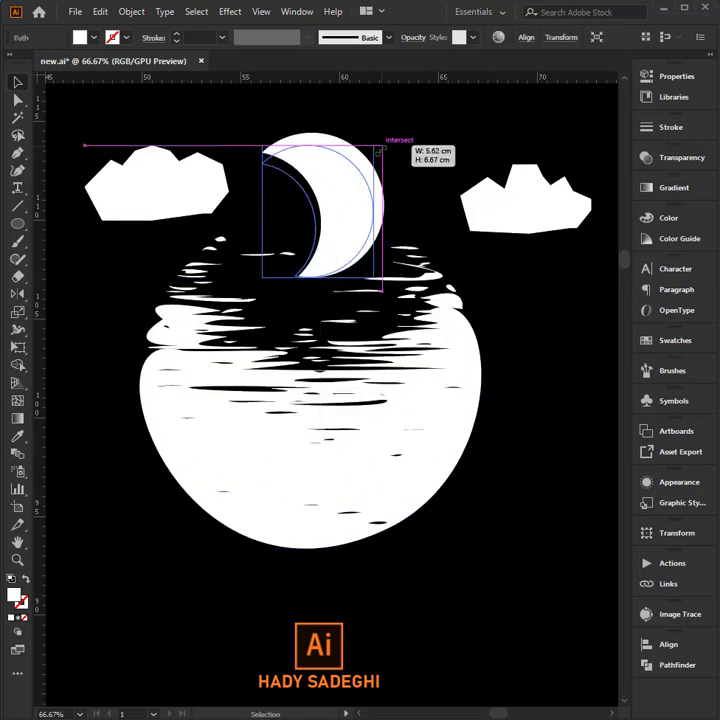
{"action": "left_click_drag", "start_coordinate": [360, 200], "coordinate": [386, 198]}
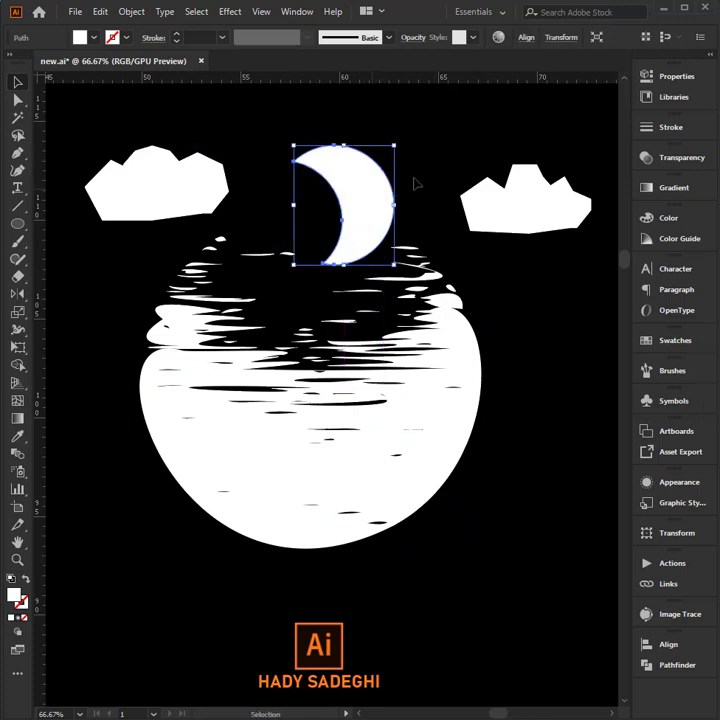
{"action": "left_click", "coordinate": [415, 182]}
{"action": "left_click_drag", "start_coordinate": [500, 217], "coordinate": [460, 200]}
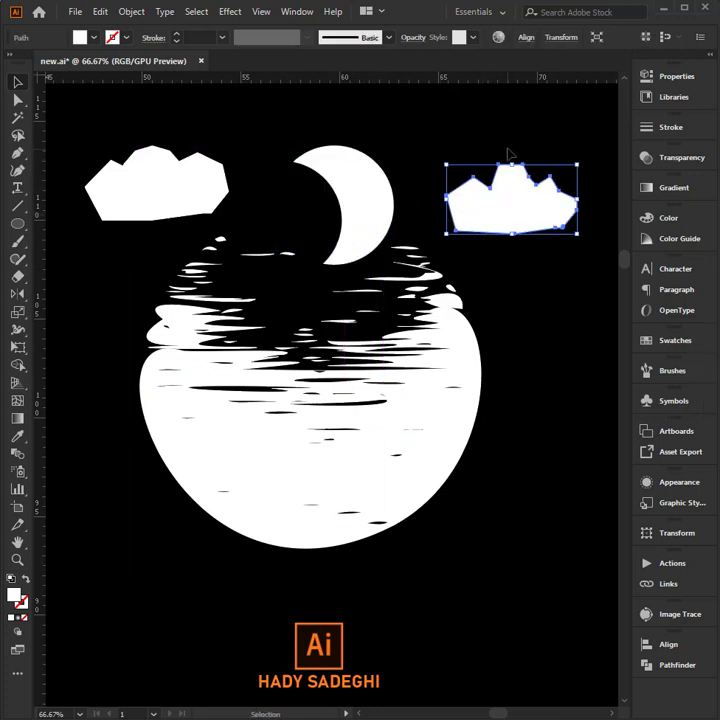
{"action": "left_click", "coordinate": [514, 294]}
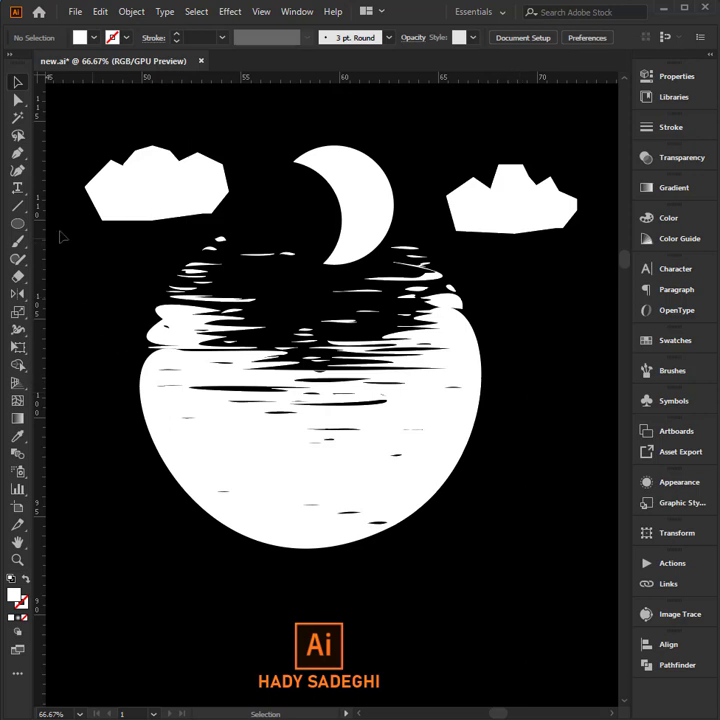
{"action": "left_click", "coordinate": [17, 223]}
Step: Discard a trial circle and create a new many-sided polygon from the polygon settings
{"action": "mouse_move", "coordinate": [405, 367]}
{"action": "left_mouse_down"}
{"action": "mouse_move", "coordinate": [303, 466]}
{"action": "mouse_move", "coordinate": [309, 465]}
{"action": "left_mouse_up"}
{"action": "key", "text": "ctrl+z"}
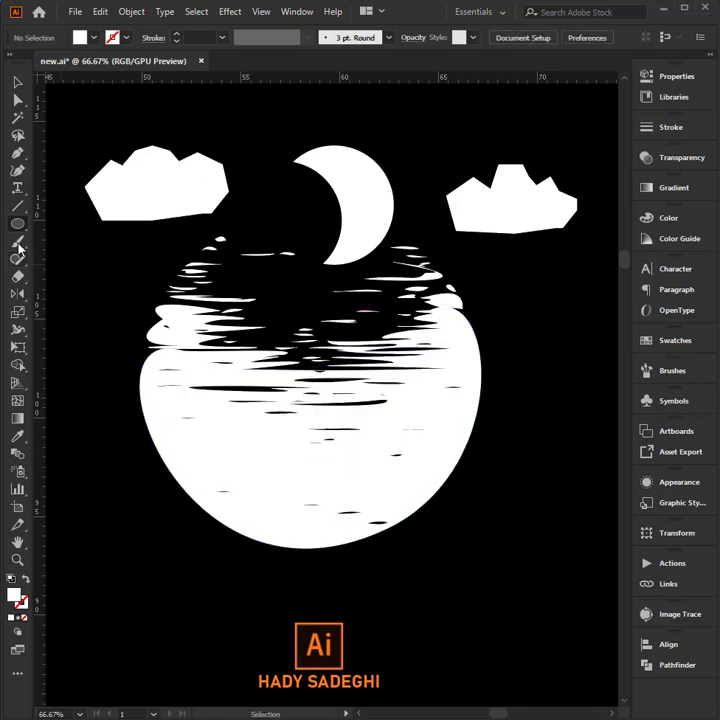
{"action": "left_click_drag", "start_coordinate": [16, 226], "coordinate": [65, 277]}
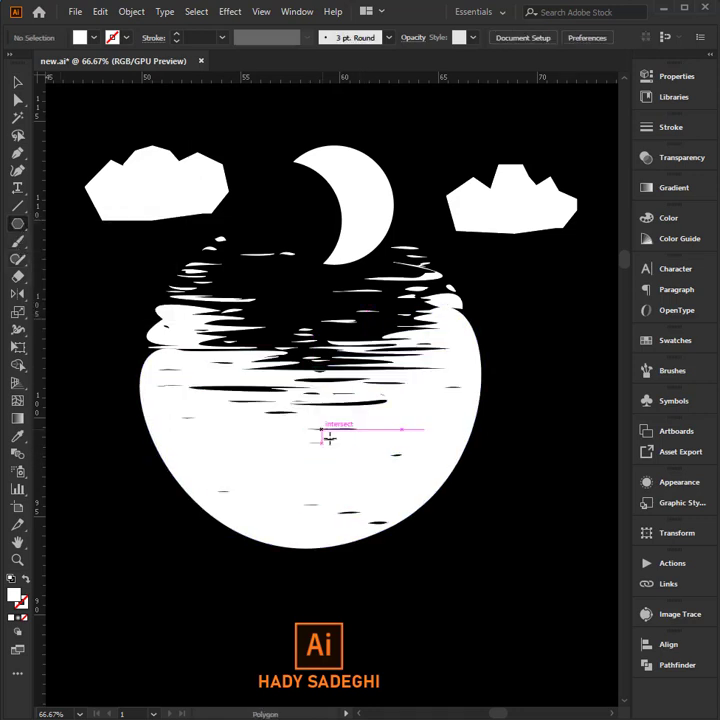
{"action": "left_click", "coordinate": [457, 423]}
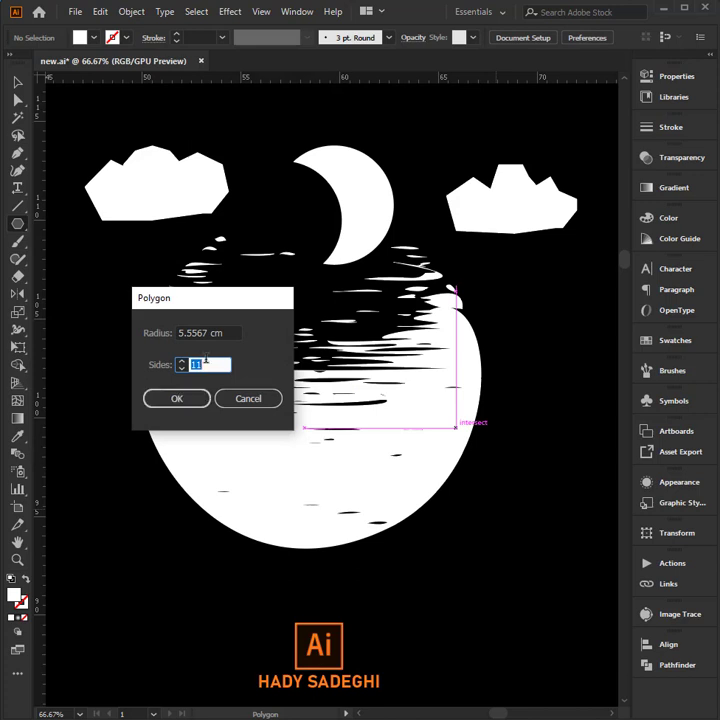
{"action": "left_click", "coordinate": [200, 400]}
{"action": "left_click", "coordinate": [18, 82]}
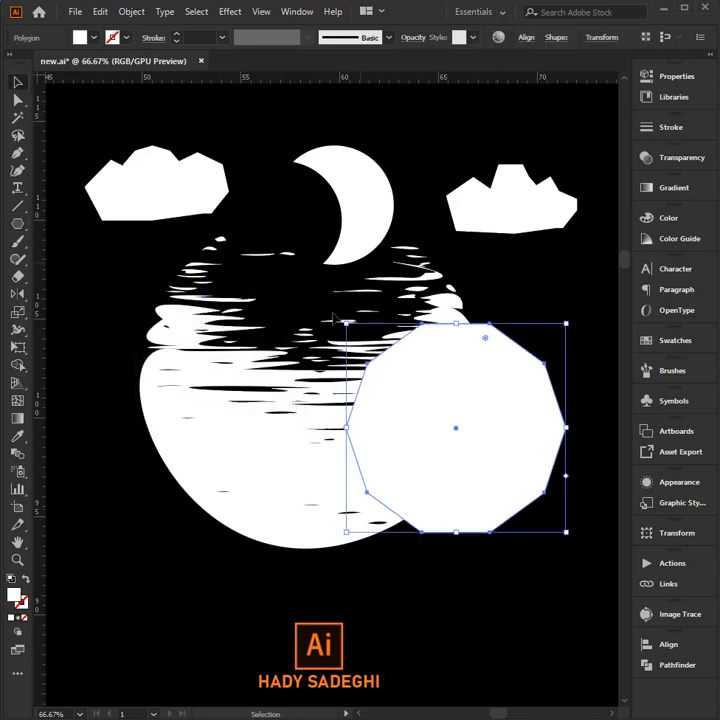
Step: Fill the polygon black, shrink it, centre it on the white circle, and rotate slightly
{"action": "left_click", "coordinate": [18, 437]}
{"action": "left_click", "coordinate": [100, 122]}
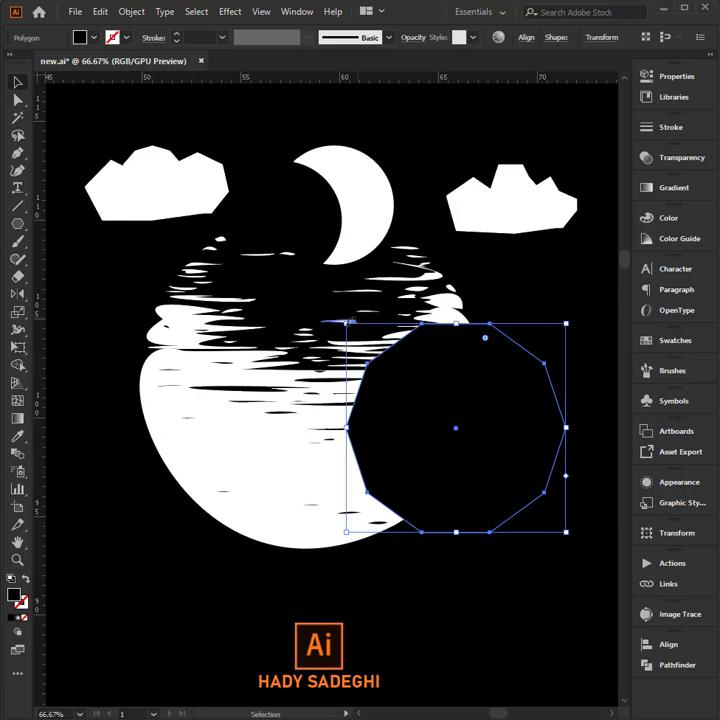
{"action": "left_click_drag", "start_coordinate": [350, 325], "coordinate": [386, 358]}
{"action": "left_click_drag", "start_coordinate": [460, 420], "coordinate": [340, 412]}
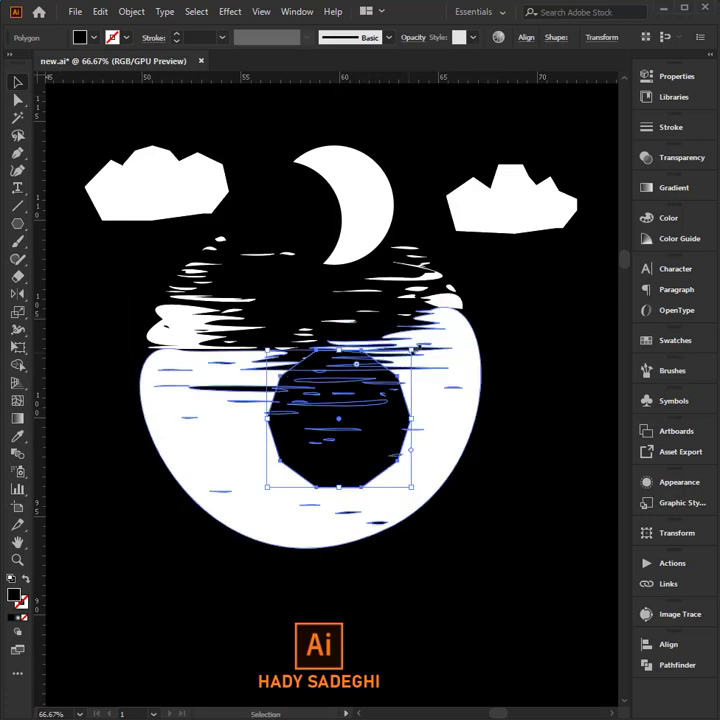
{"action": "mouse_move", "coordinate": [418, 352]}
{"action": "left_mouse_down"}
{"action": "mouse_move", "coordinate": [423, 362]}
{"action": "mouse_move", "coordinate": [399, 459]}
{"action": "left_mouse_up"}
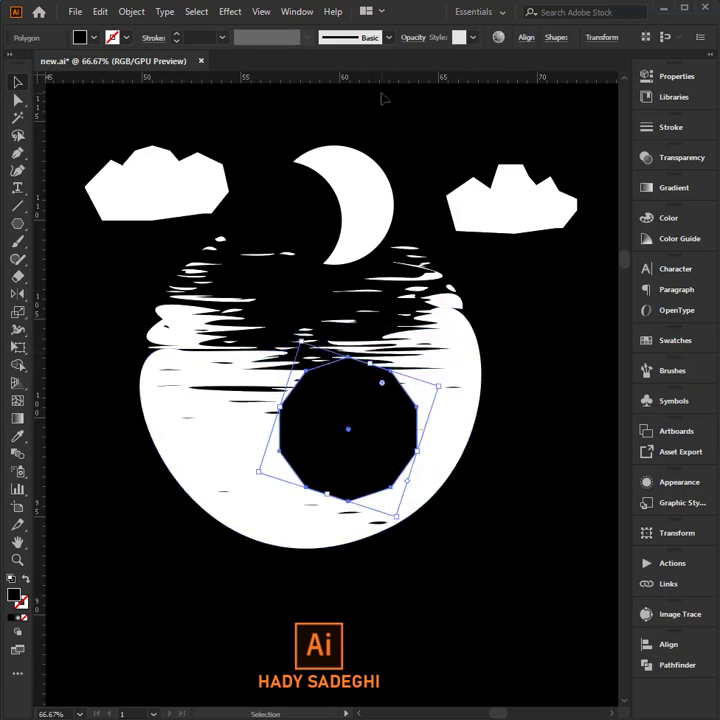
Step: Simplify the black polygon by lowering the Corner Point Angle Threshold, then shrink it
{"action": "right_click", "coordinate": [375, 445]}
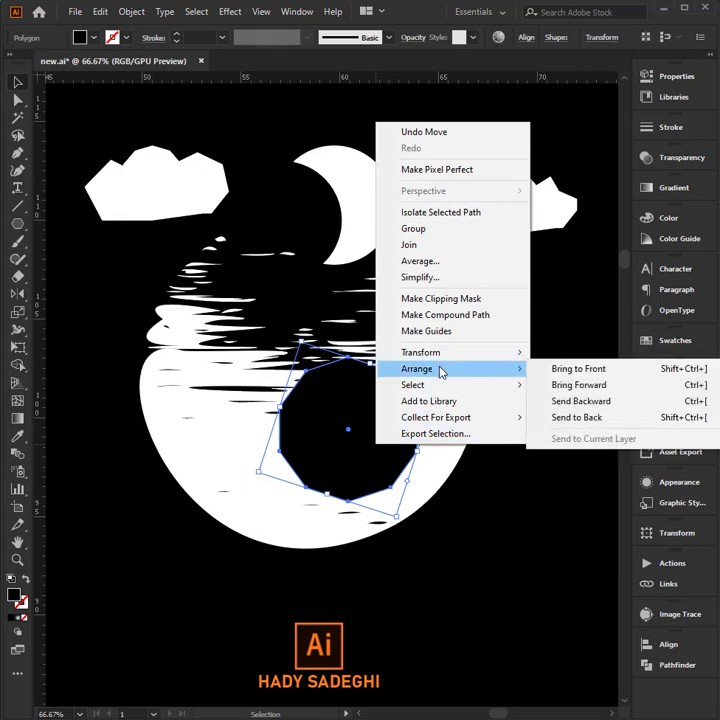
{"action": "left_click", "coordinate": [420, 277]}
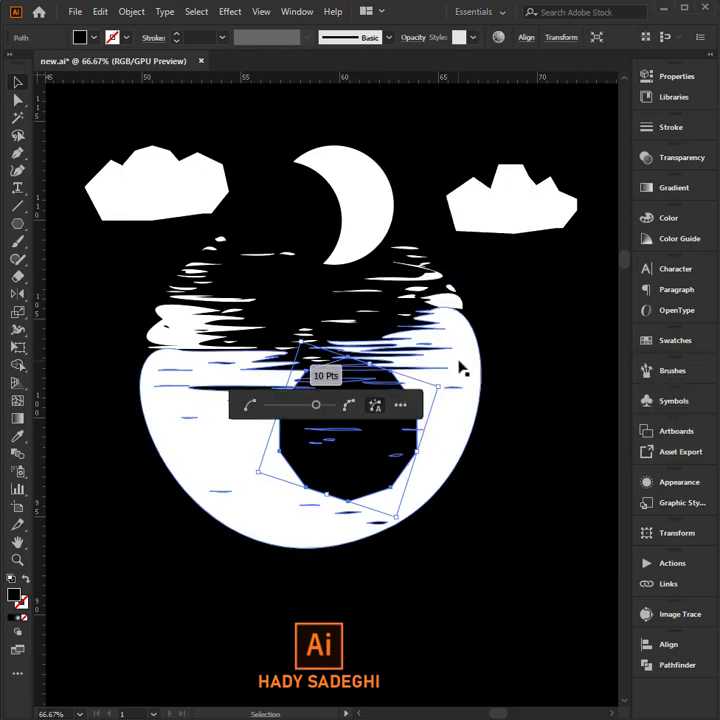
{"action": "left_click", "coordinate": [405, 408]}
{"action": "left_click_drag", "start_coordinate": [313, 205], "coordinate": [476, 104]}
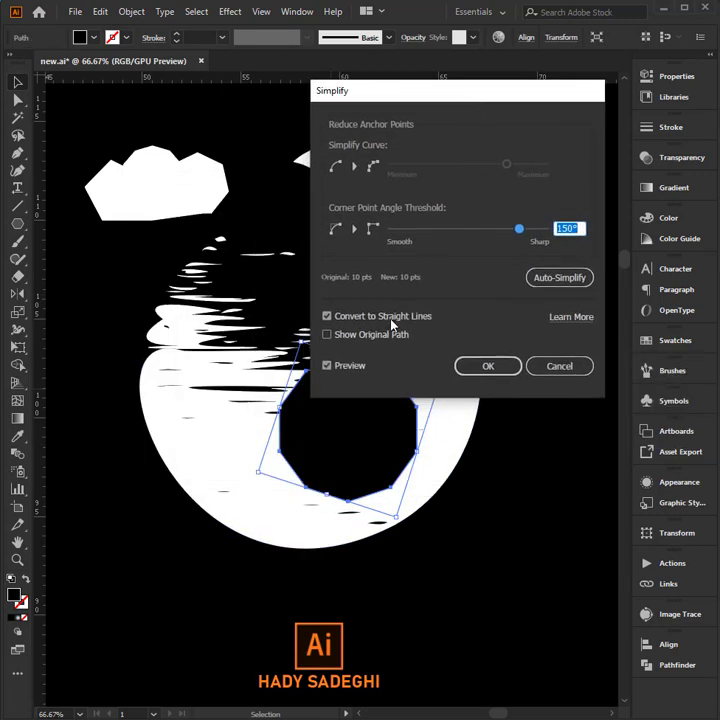
{"action": "left_click_drag", "start_coordinate": [493, 235], "coordinate": [444, 232]}
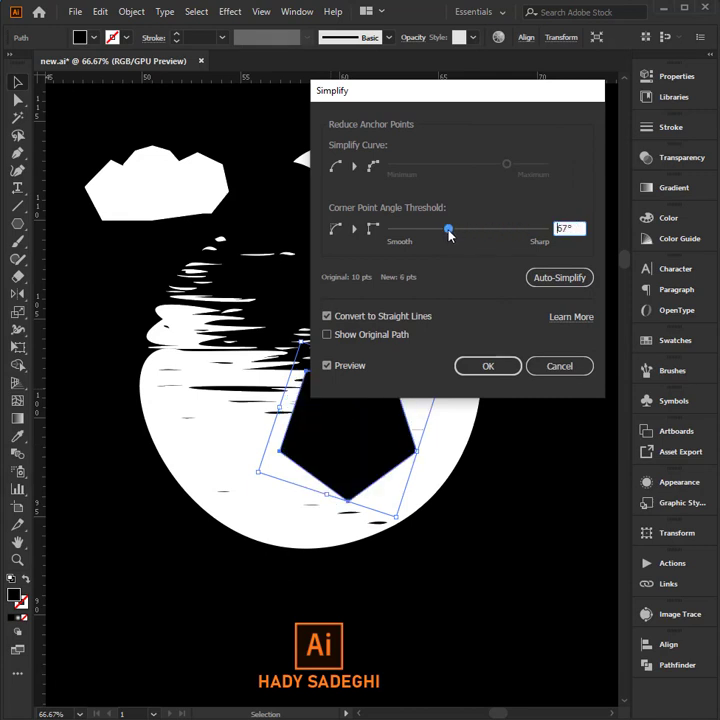
{"action": "left_click", "coordinate": [488, 366]}
{"action": "left_click", "coordinate": [371, 423]}
{"action": "mouse_move", "coordinate": [435, 400]}
{"action": "left_mouse_down"}
{"action": "mouse_move", "coordinate": [452, 383]}
{"action": "mouse_move", "coordinate": [431, 452]}
{"action": "mouse_move", "coordinate": [373, 424]}
{"action": "mouse_move", "coordinate": [397, 429]}
{"action": "left_mouse_up"}
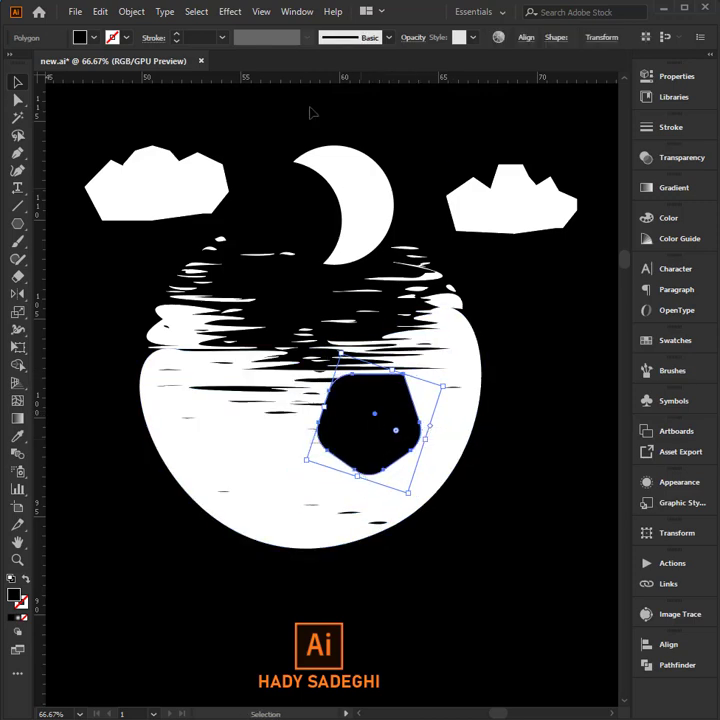
Step: Roughen the black eye at 13% relative size, detail 2, corner points, and copy it leftward
{"action": "left_click", "coordinate": [228, 12]}
{"action": "mouse_move", "coordinate": [276, 131]}
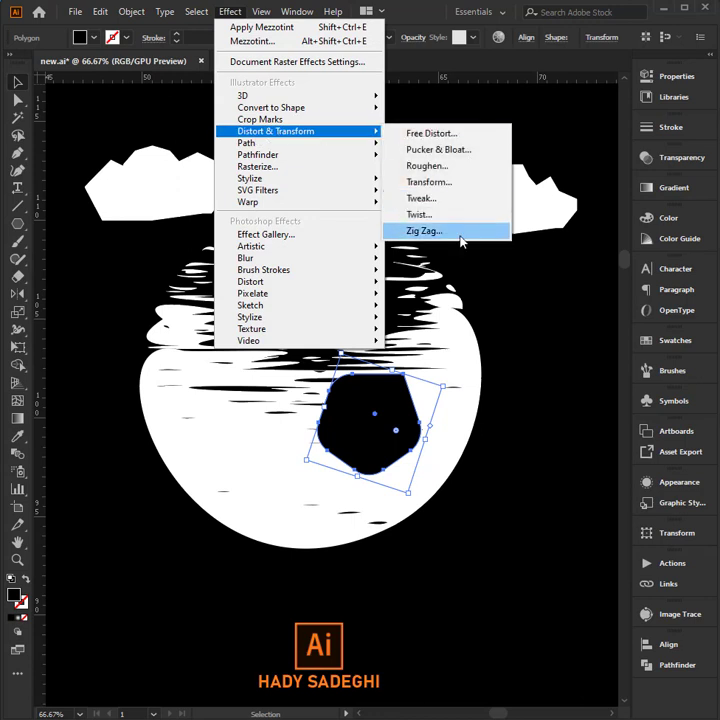
{"action": "left_click", "coordinate": [425, 166]}
{"action": "left_click", "coordinate": [476, 312]}
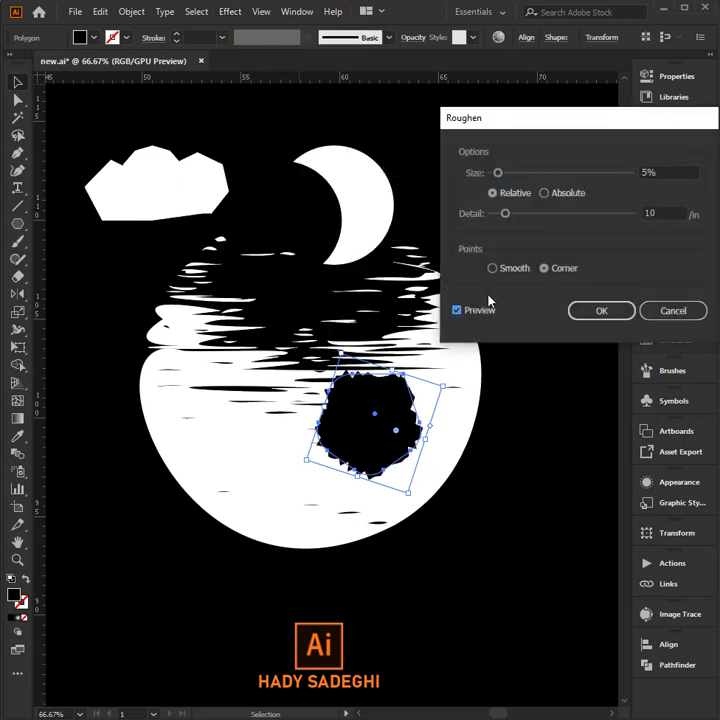
{"action": "mouse_move", "coordinate": [505, 215]}
{"action": "left_mouse_down"}
{"action": "mouse_move", "coordinate": [498, 215]}
{"action": "mouse_move", "coordinate": [499, 174]}
{"action": "left_mouse_up"}
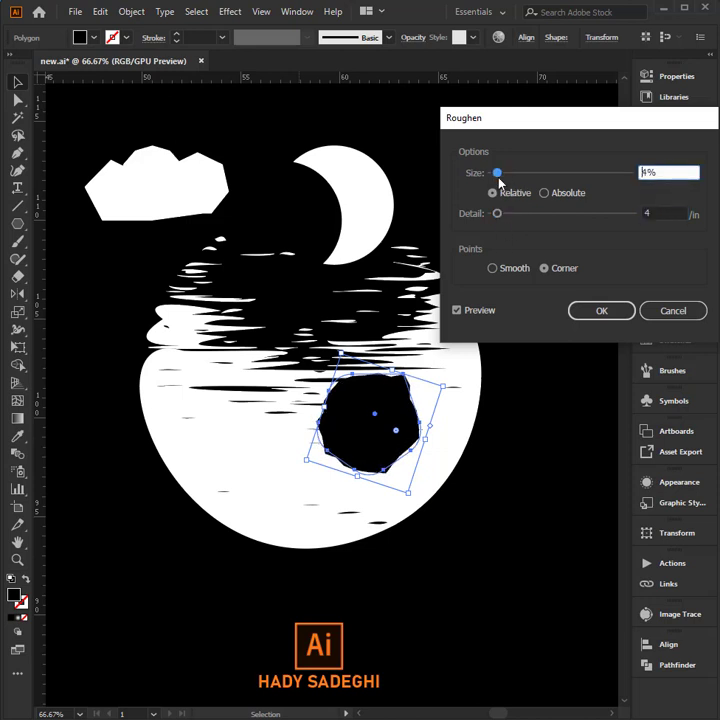
{"action": "left_click", "coordinate": [562, 268]}
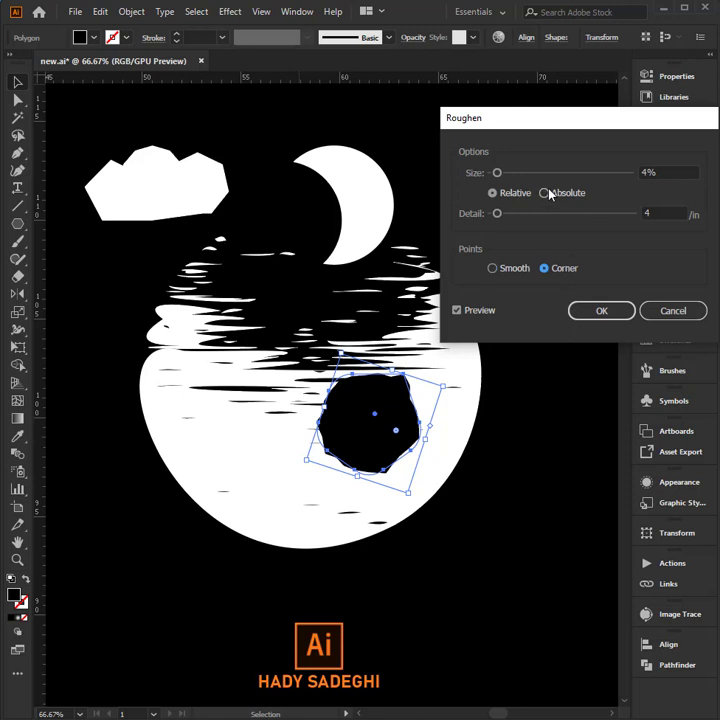
{"action": "left_click_drag", "start_coordinate": [507, 177], "coordinate": [490, 214]}
{"action": "key", "text": "Up"}
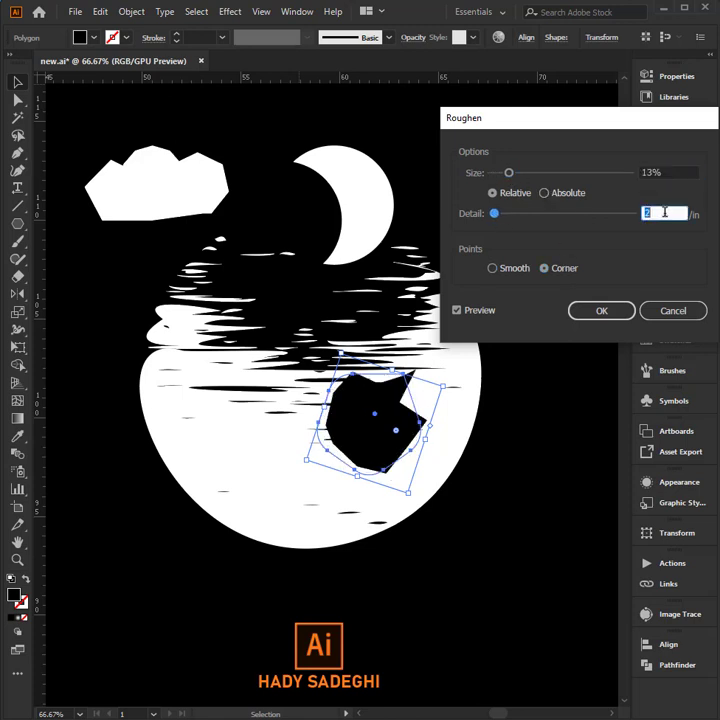
{"action": "left_click", "coordinate": [603, 311]}
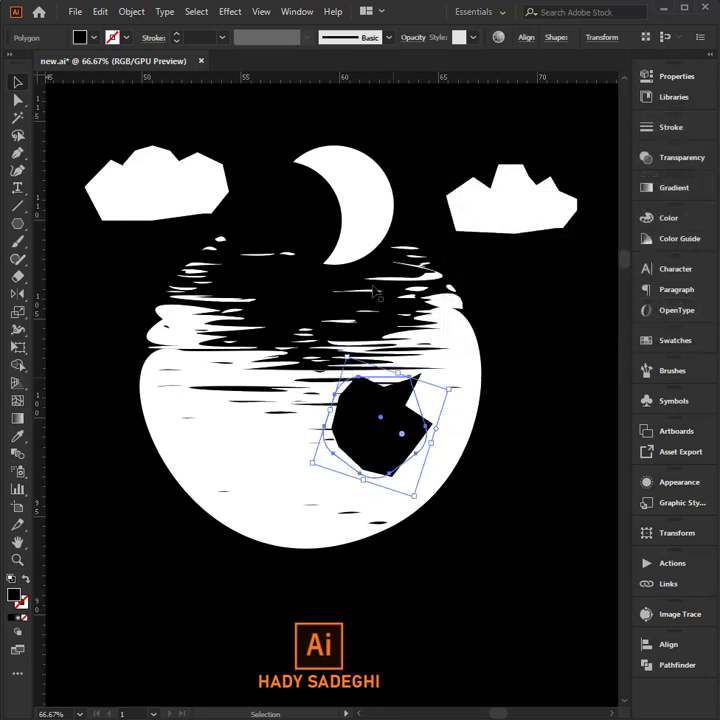
{"action": "left_click_drag", "start_coordinate": [415, 415], "coordinate": [255, 420]}
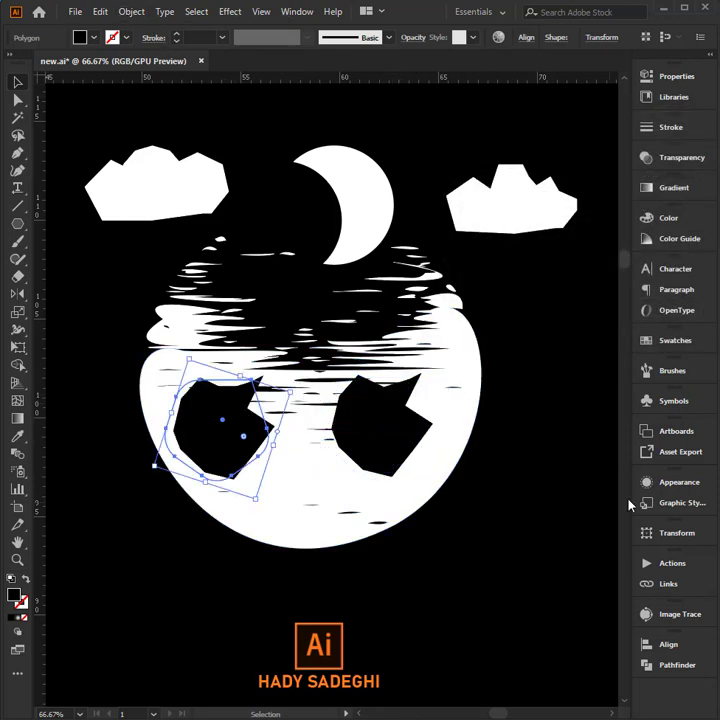
Step: Change the left eye's Roughen to 3% size, detail 1, and expand its appearance into paths
{"action": "left_click", "coordinate": [675, 487]}
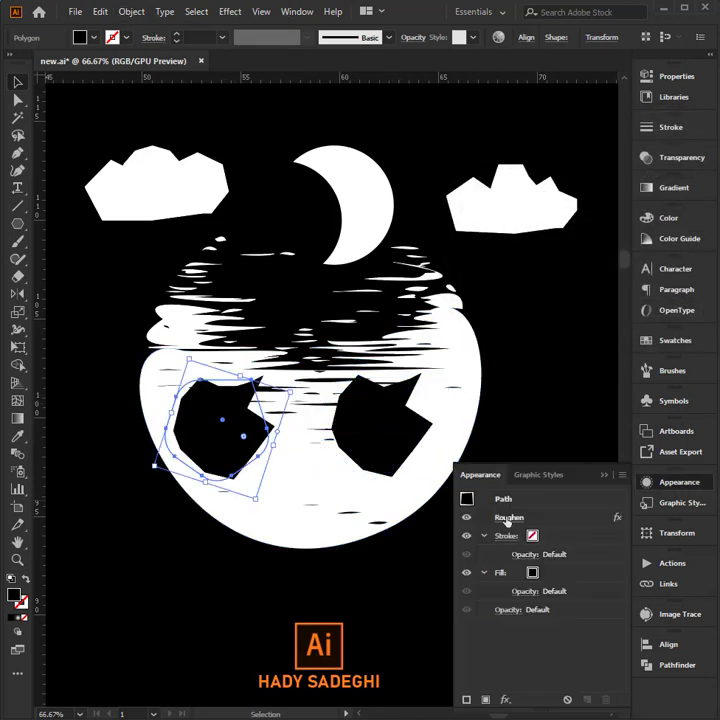
{"action": "left_click", "coordinate": [508, 518]}
{"action": "left_click", "coordinate": [472, 311]}
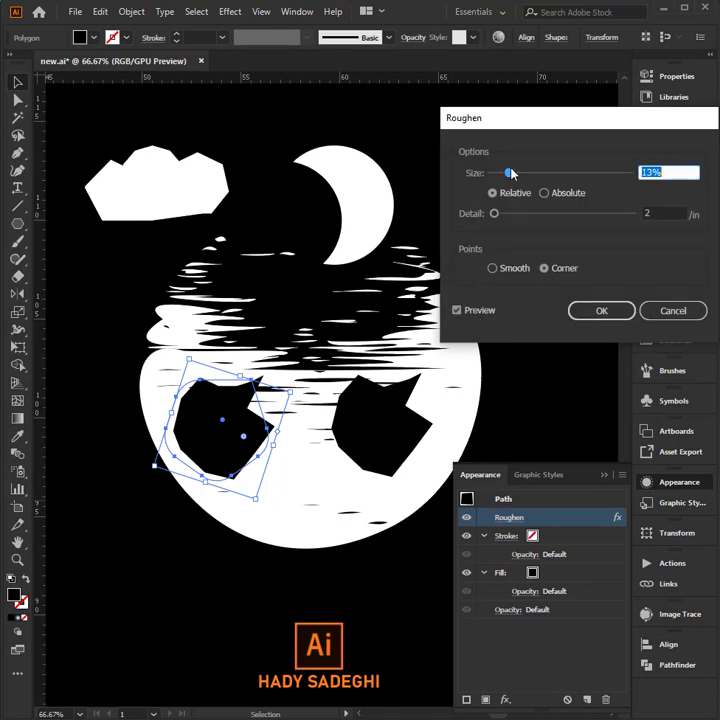
{"action": "mouse_move", "coordinate": [509, 173]}
{"action": "left_mouse_down"}
{"action": "mouse_move", "coordinate": [499, 174]}
{"action": "mouse_move", "coordinate": [518, 214]}
{"action": "mouse_move", "coordinate": [493, 215]}
{"action": "left_mouse_up"}
{"action": "key", "text": "Down"}
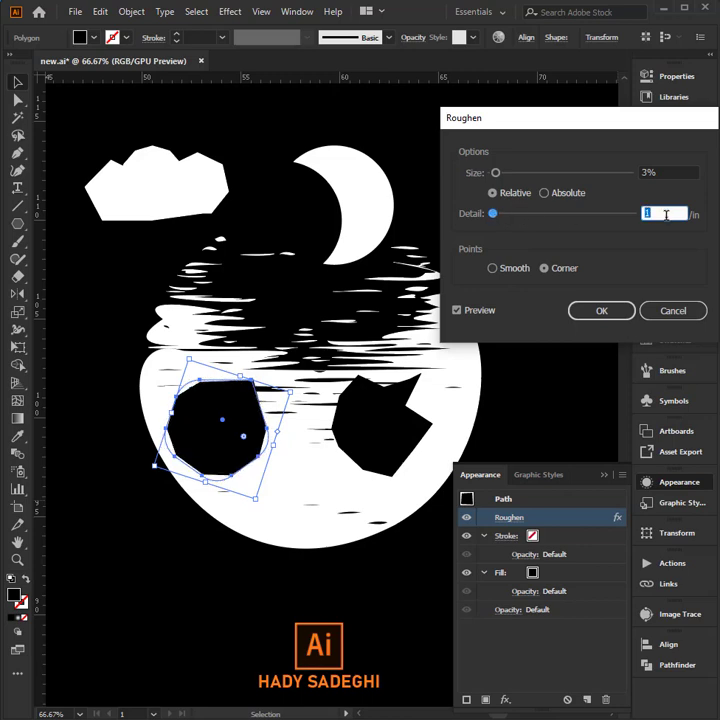
{"action": "key", "text": "Return"}
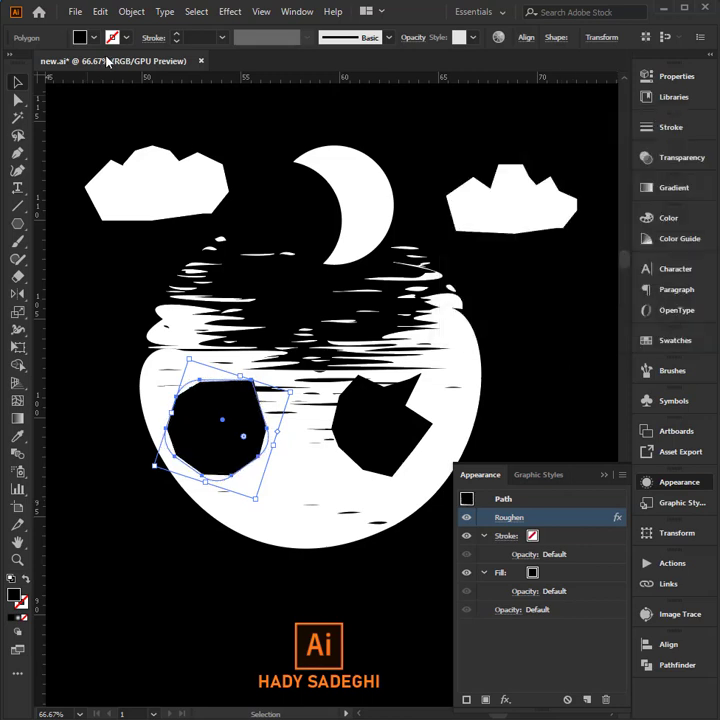
{"action": "left_click", "coordinate": [131, 12]}
{"action": "left_click", "coordinate": [178, 204]}
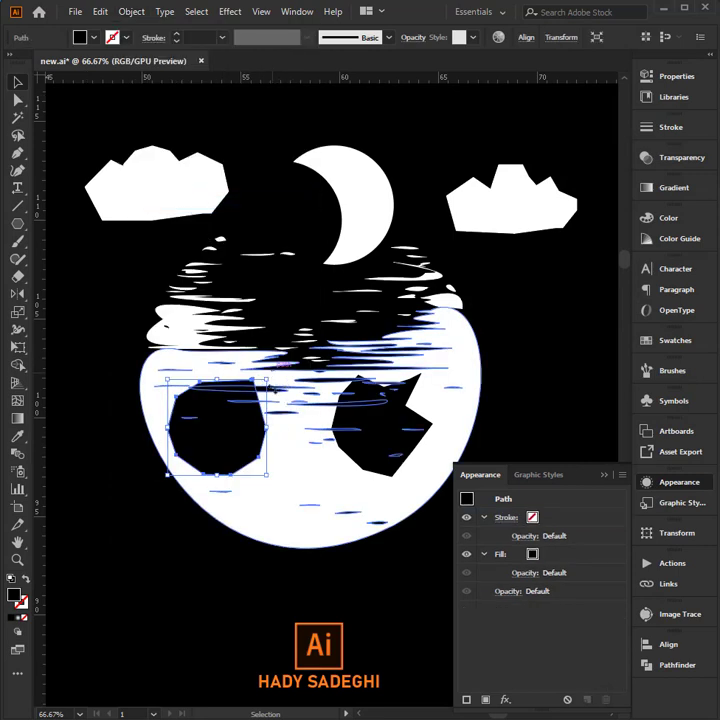
Step: Reposition the left eye closer to the right eye and shift both eyes left
{"action": "left_click_drag", "start_coordinate": [252, 436], "coordinate": [255, 436]}
{"action": "left_click_drag", "start_coordinate": [289, 436], "coordinate": [290, 436]}
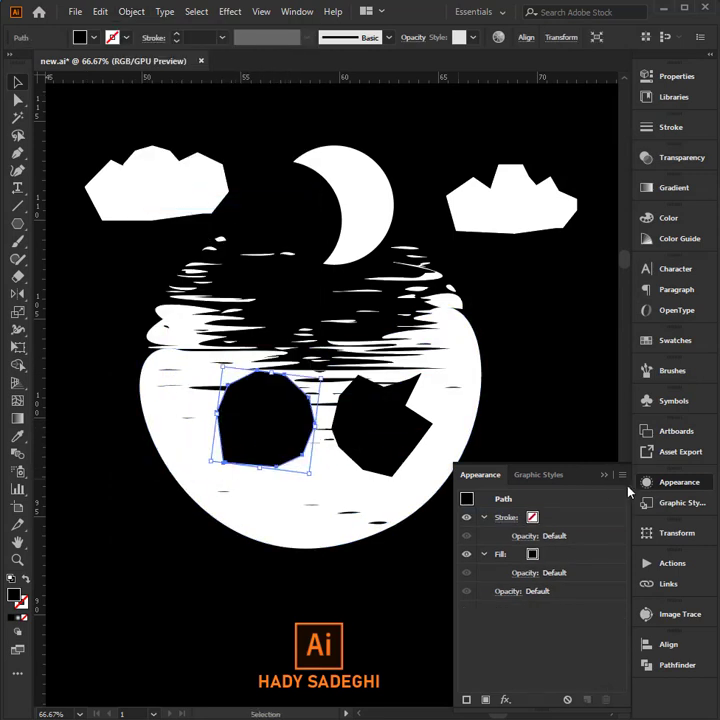
{"action": "left_click", "coordinate": [646, 482]}
{"action": "left_click_drag", "start_coordinate": [400, 443], "coordinate": [384, 440]}
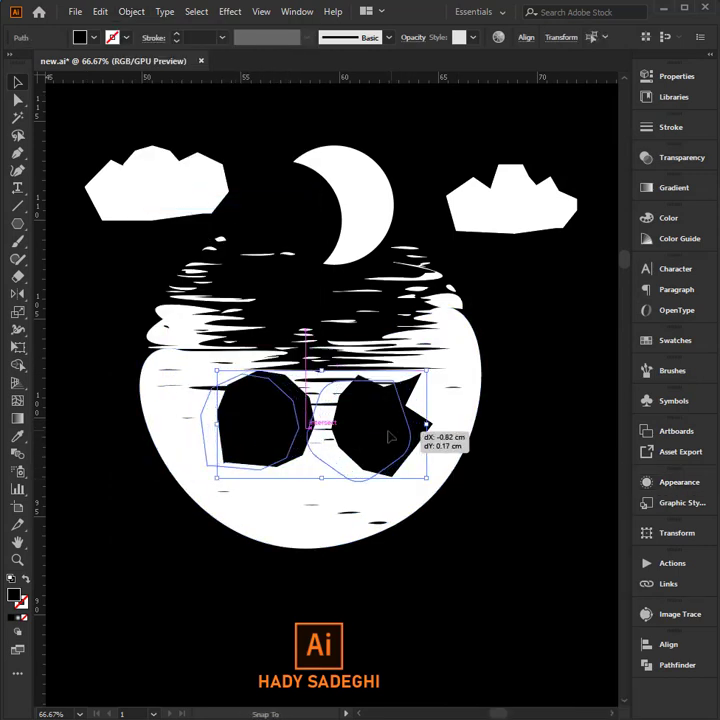
{"action": "left_click", "coordinate": [519, 471]}
{"action": "left_click", "coordinate": [385, 420]}
{"action": "left_click", "coordinate": [545, 492]}
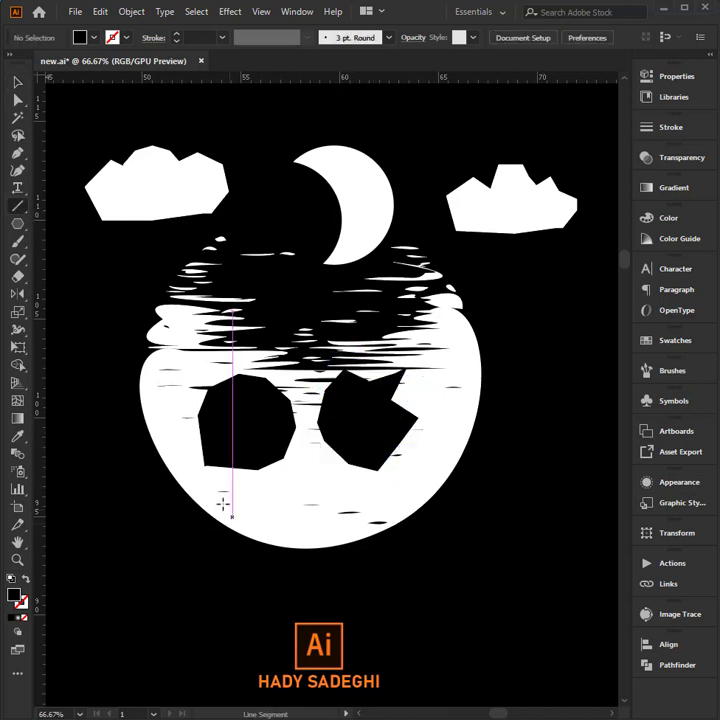
Step: Draw a straight mouth line near the moon's bottom with a white stroke and black fill
{"action": "left_click_drag", "start_coordinate": [218, 491], "coordinate": [410, 505]}
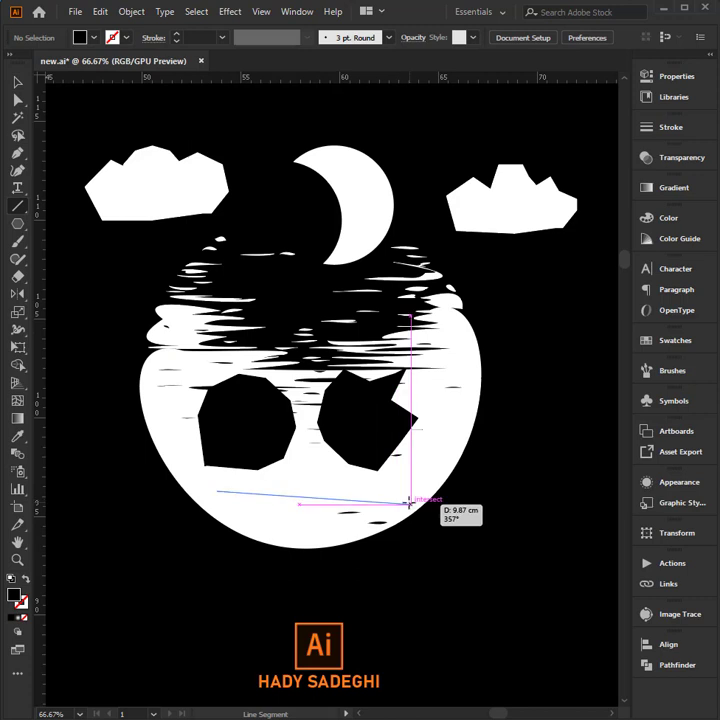
{"action": "left_click_drag", "start_coordinate": [410, 505], "coordinate": [378, 503]}
{"action": "left_click", "coordinate": [124, 38]}
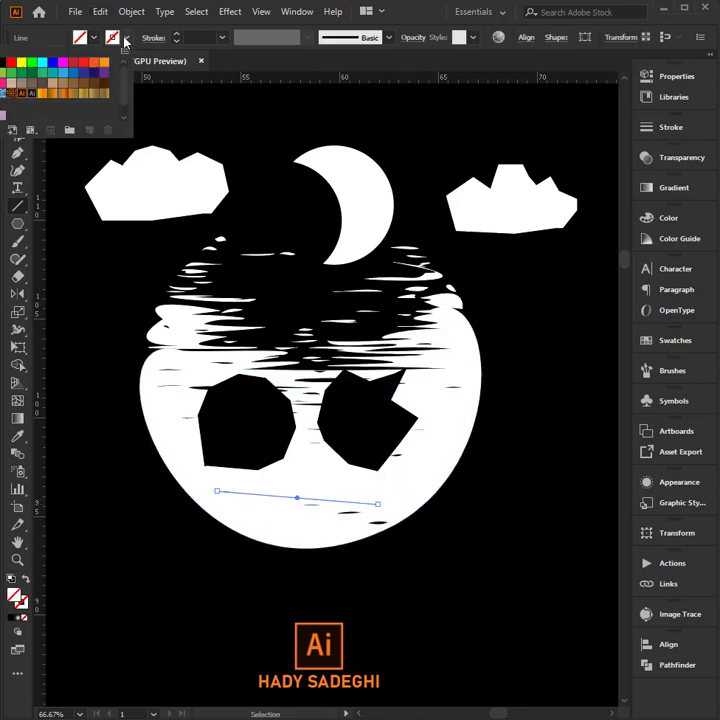
{"action": "left_click", "coordinate": [5, 63]}
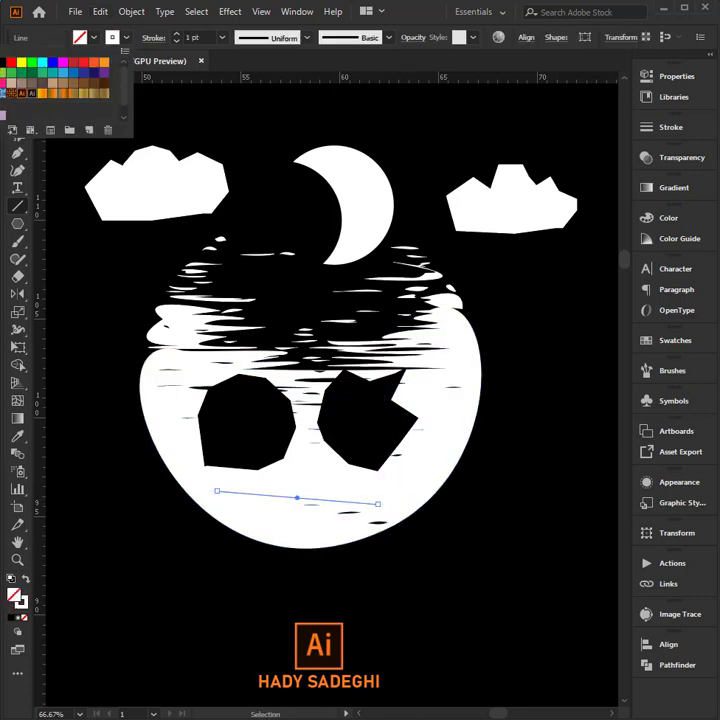
{"action": "left_click", "coordinate": [93, 38]}
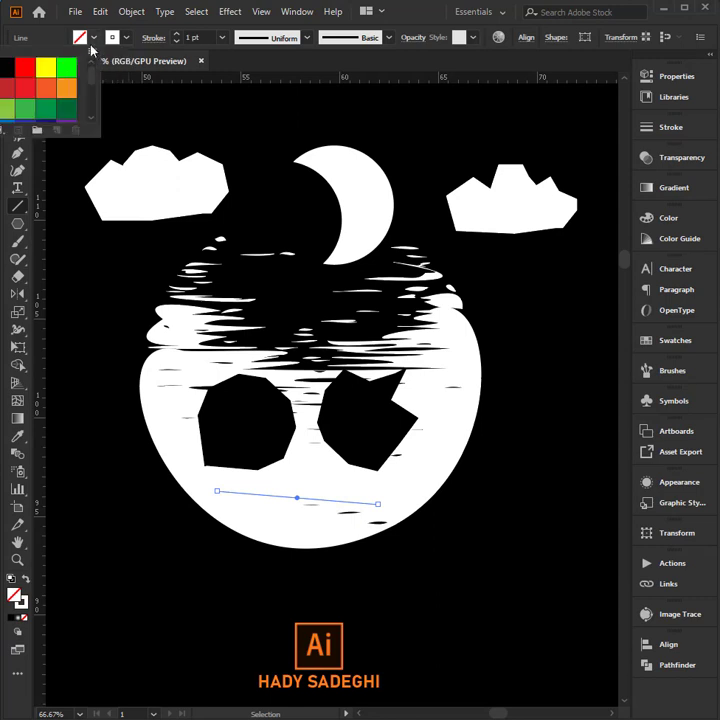
{"action": "left_click", "coordinate": [4, 68]}
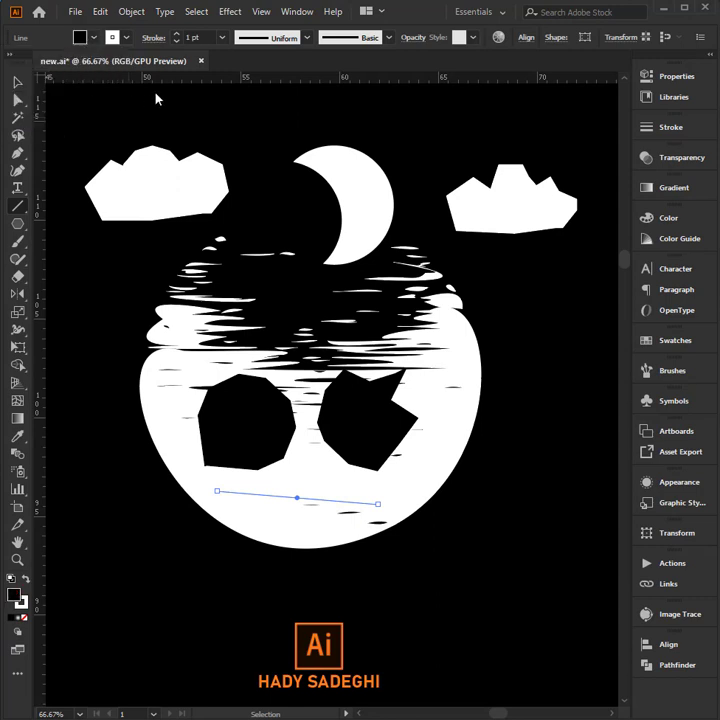
Step: Bend the mouth line into a smile curve and thicken its stroke at several points
{"action": "left_click", "coordinate": [18, 172]}
{"action": "left_click_drag", "start_coordinate": [309, 505], "coordinate": [297, 528]}
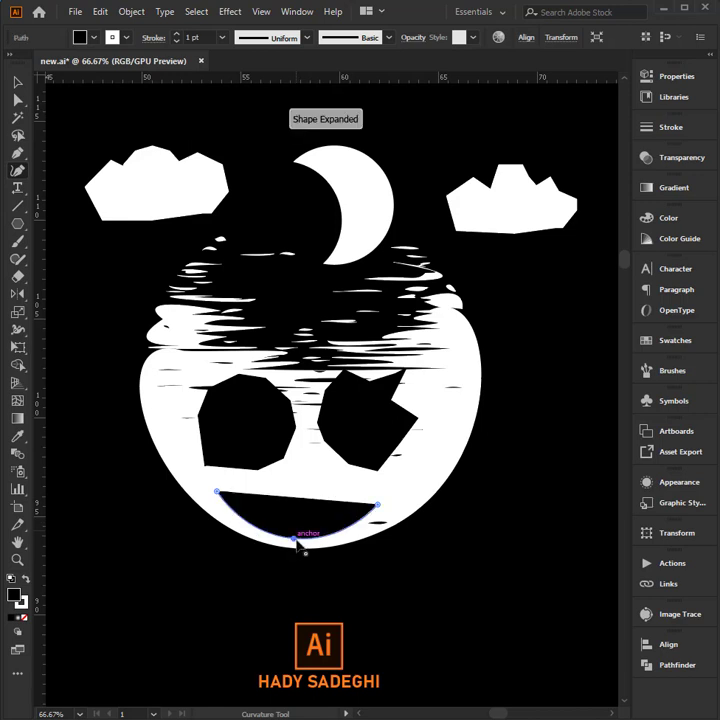
{"action": "left_click", "coordinate": [18, 329]}
{"action": "left_click_drag", "start_coordinate": [323, 540], "coordinate": [325, 530]}
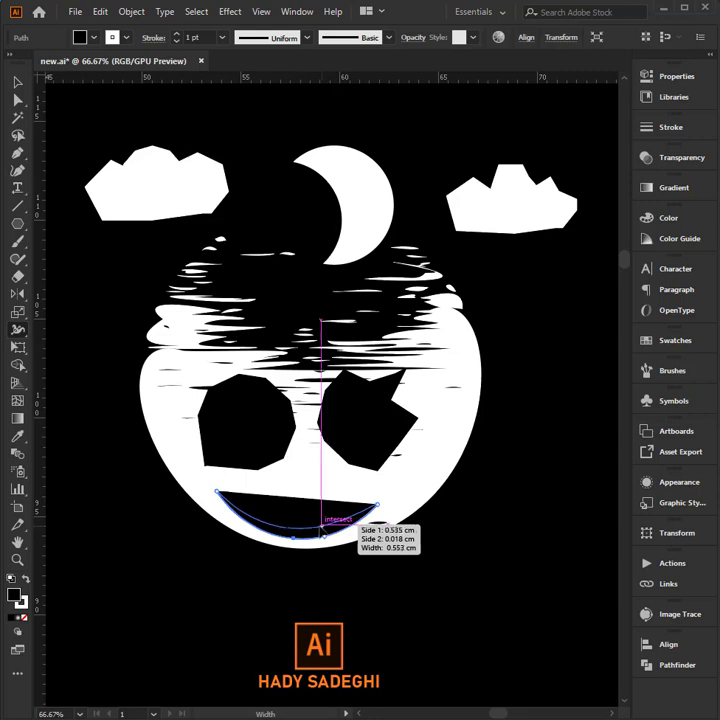
{"action": "left_click_drag", "start_coordinate": [325, 530], "coordinate": [327, 528]}
{"action": "mouse_move", "coordinate": [274, 537]}
{"action": "left_mouse_down"}
{"action": "mouse_move", "coordinate": [270, 515]}
{"action": "mouse_move", "coordinate": [303, 540]}
{"action": "mouse_move", "coordinate": [298, 507]}
{"action": "mouse_move", "coordinate": [406, 527]}
{"action": "mouse_move", "coordinate": [304, 514]}
{"action": "mouse_move", "coordinate": [267, 535]}
{"action": "mouse_move", "coordinate": [280, 522]}
{"action": "mouse_move", "coordinate": [279, 485]}
{"action": "mouse_move", "coordinate": [276, 506]}
{"action": "left_mouse_up"}
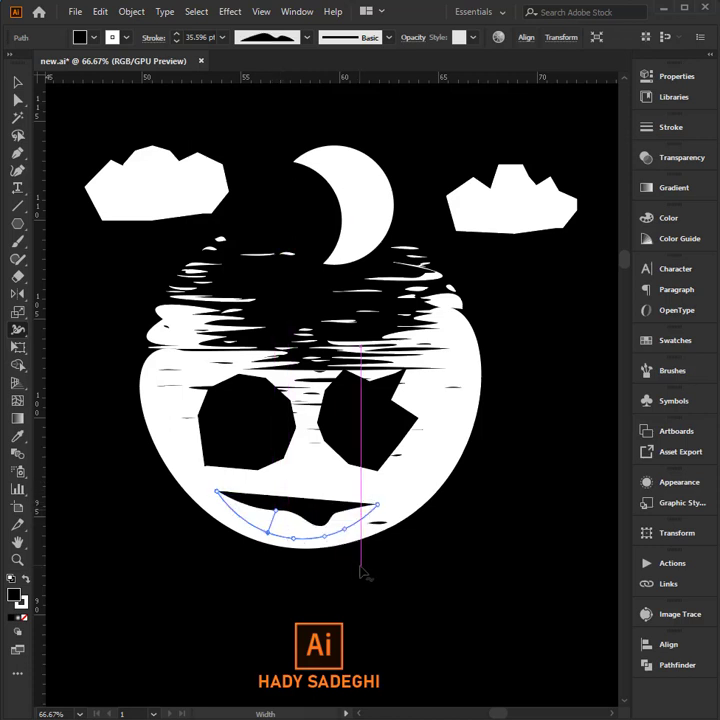
Step: Reposition and widen the mouth, then nudge the right-eye polygon slightly into place
{"action": "key", "text": "v"}
{"action": "left_click", "coordinate": [466, 570]}
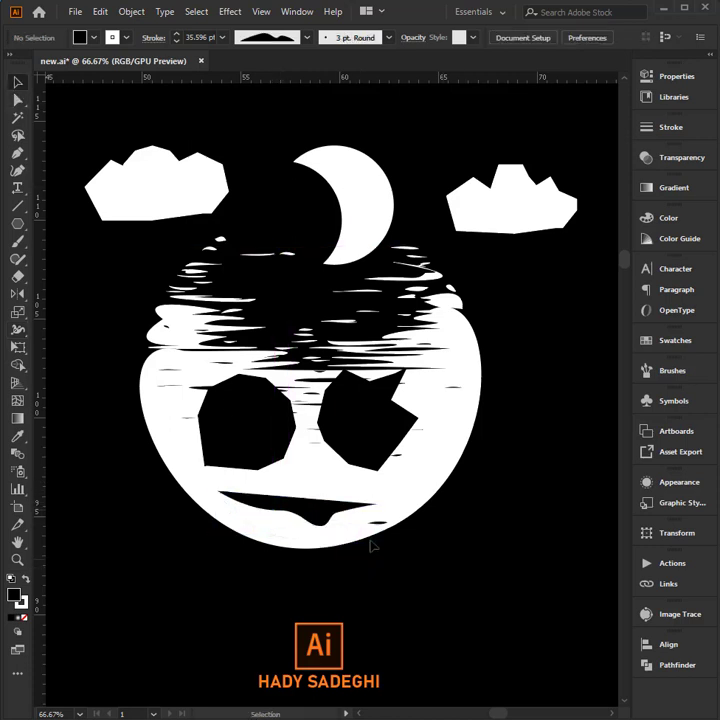
{"action": "left_click_drag", "start_coordinate": [330, 518], "coordinate": [330, 516]}
{"action": "left_click_drag", "start_coordinate": [380, 505], "coordinate": [415, 477]}
{"action": "left_click_drag", "start_coordinate": [345, 505], "coordinate": [322, 518]}
{"action": "left_click", "coordinate": [455, 560]}
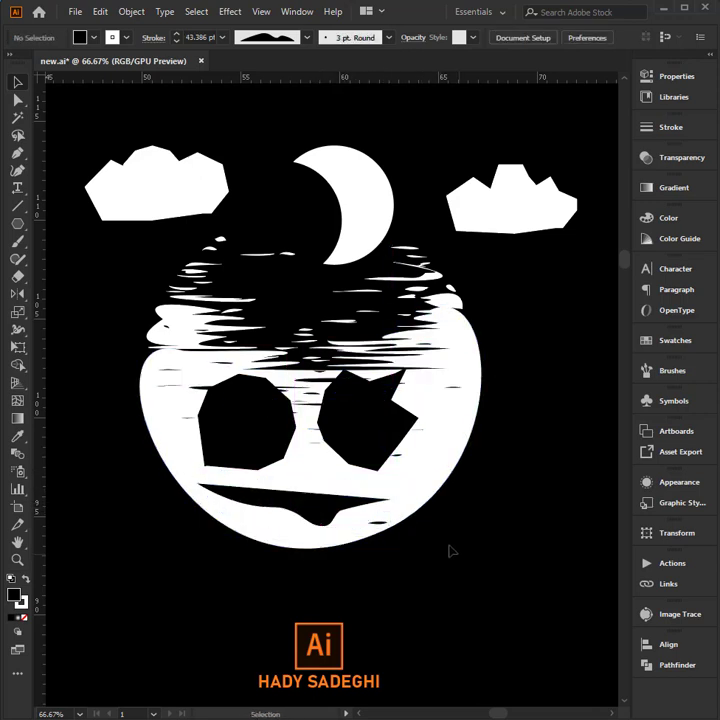
{"action": "left_click_drag", "start_coordinate": [363, 452], "coordinate": [360, 452]}
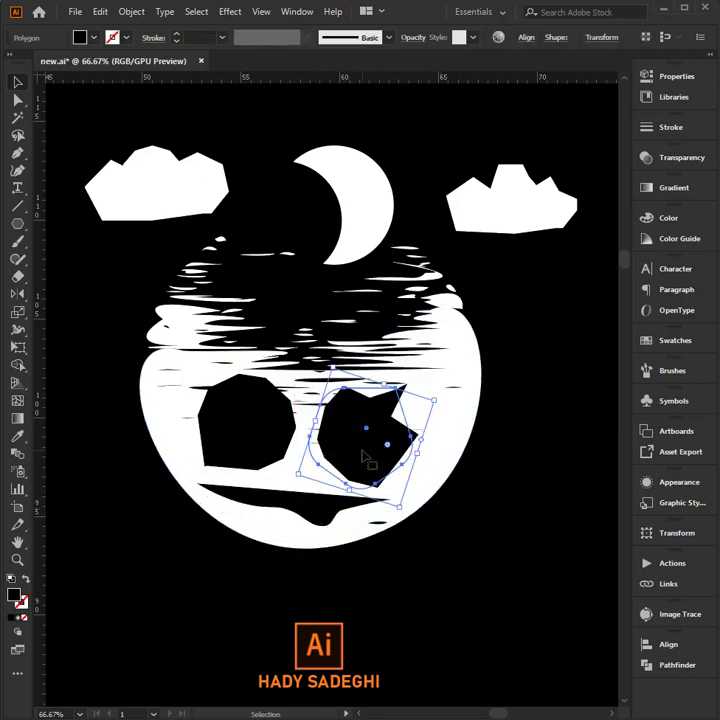
Step: Draw a small circle on the right eye and give it the cloud's white fill
{"action": "left_click", "coordinate": [497, 517]}
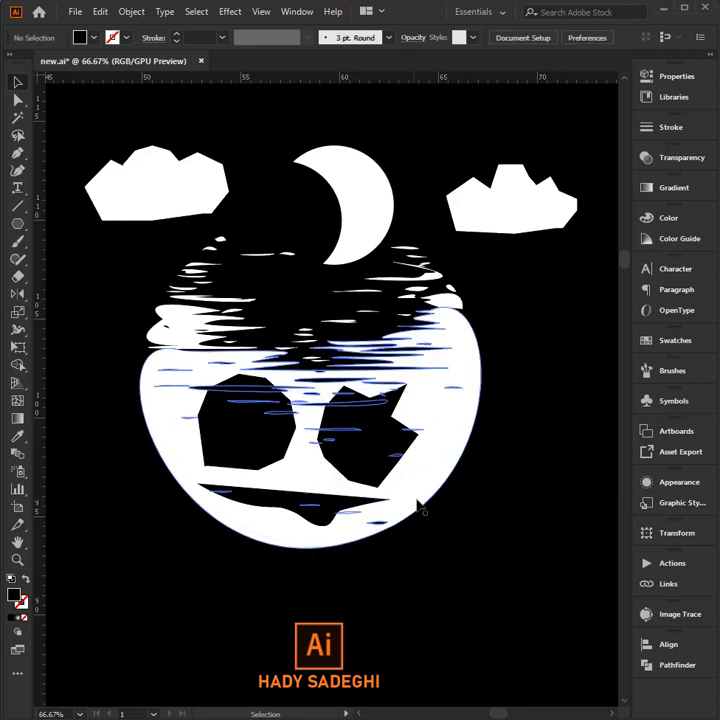
{"action": "left_click_drag", "start_coordinate": [17, 226], "coordinate": [62, 257]}
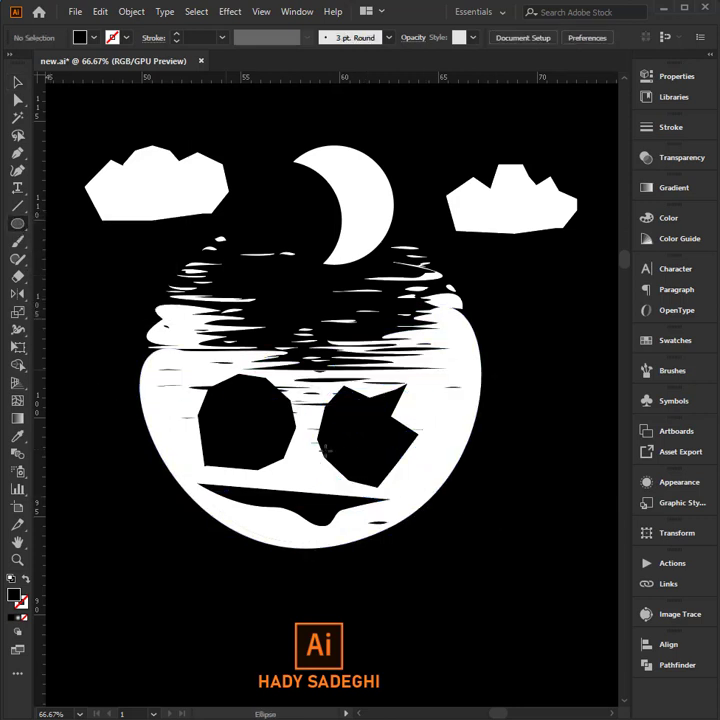
{"action": "mouse_move", "coordinate": [368, 430]}
{"action": "left_mouse_down"}
{"action": "mouse_move", "coordinate": [349, 450]}
{"action": "mouse_move", "coordinate": [376, 455]}
{"action": "left_mouse_up"}
{"action": "left_click", "coordinate": [15, 83]}
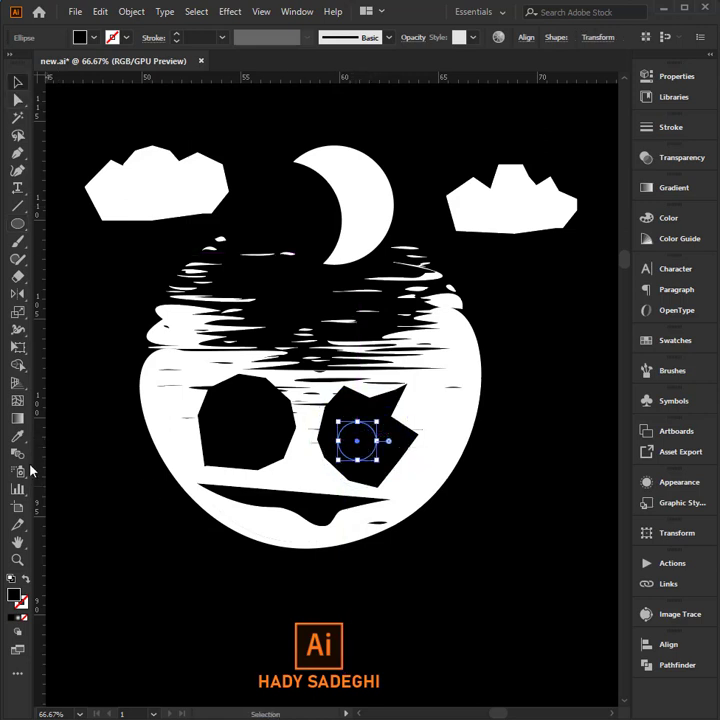
{"action": "left_click", "coordinate": [17, 436]}
{"action": "left_click", "coordinate": [190, 175]}
{"action": "left_click", "coordinate": [15, 83]}
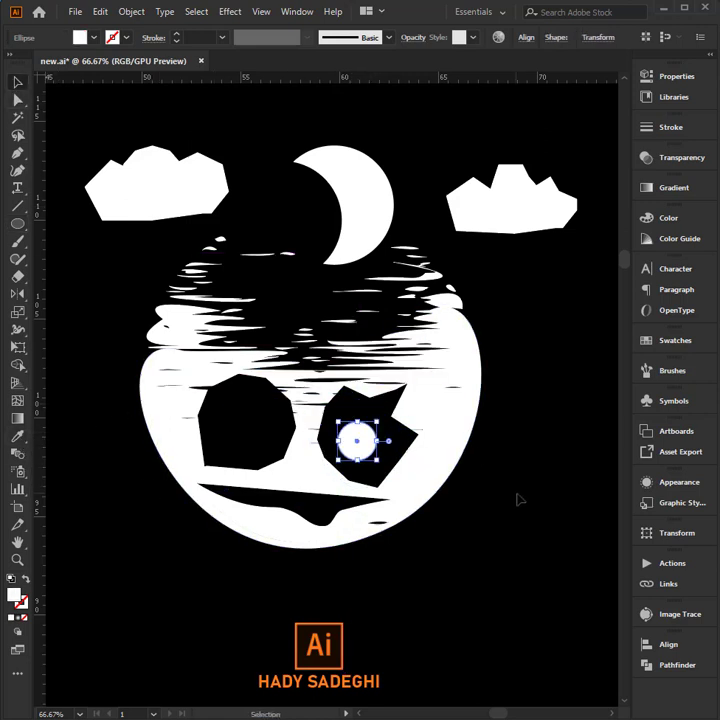
Step: Roughen the circle with a Tweak distortion and expand its appearance into a path
{"action": "left_click", "coordinate": [229, 12]}
{"action": "mouse_move", "coordinate": [276, 131]}
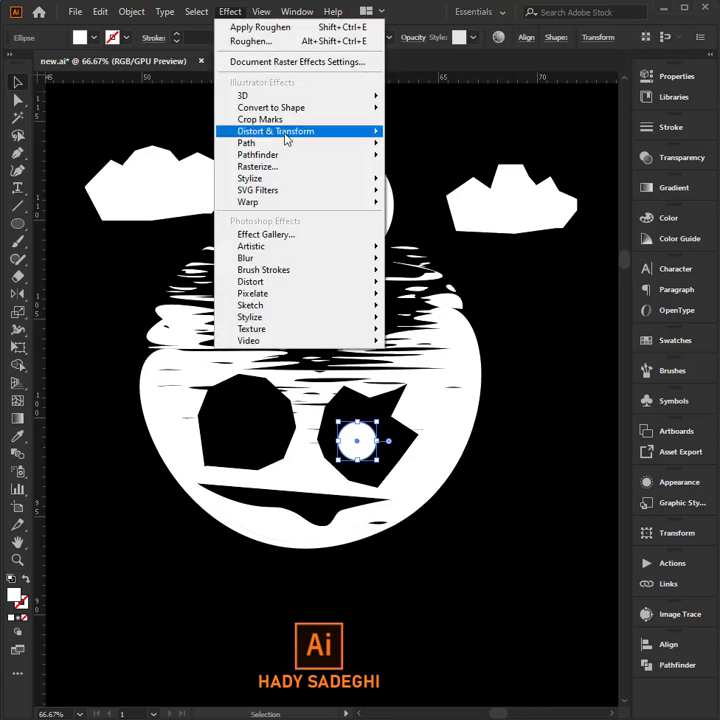
{"action": "left_click", "coordinate": [420, 198]}
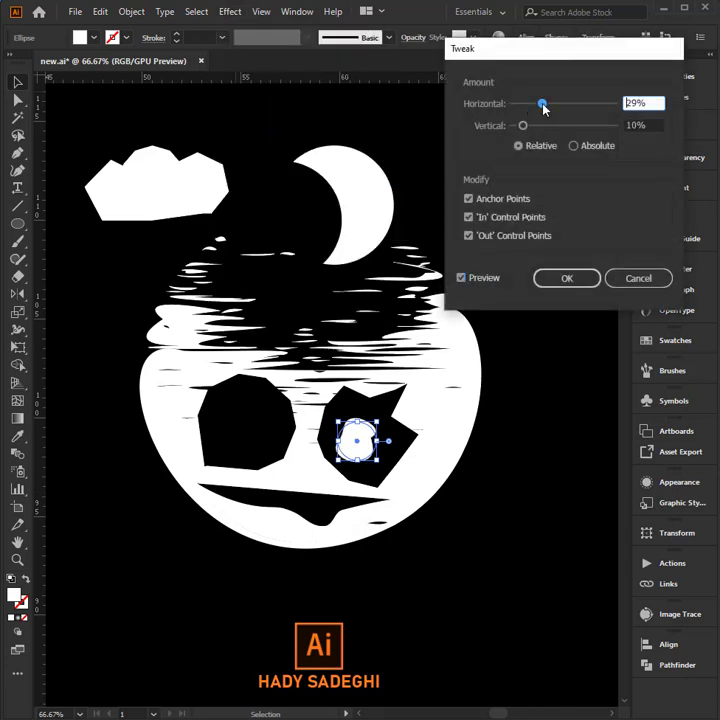
{"action": "mouse_move", "coordinate": [522, 125]}
{"action": "left_mouse_down"}
{"action": "mouse_move", "coordinate": [533, 125]}
{"action": "mouse_move", "coordinate": [553, 105]}
{"action": "left_mouse_up"}
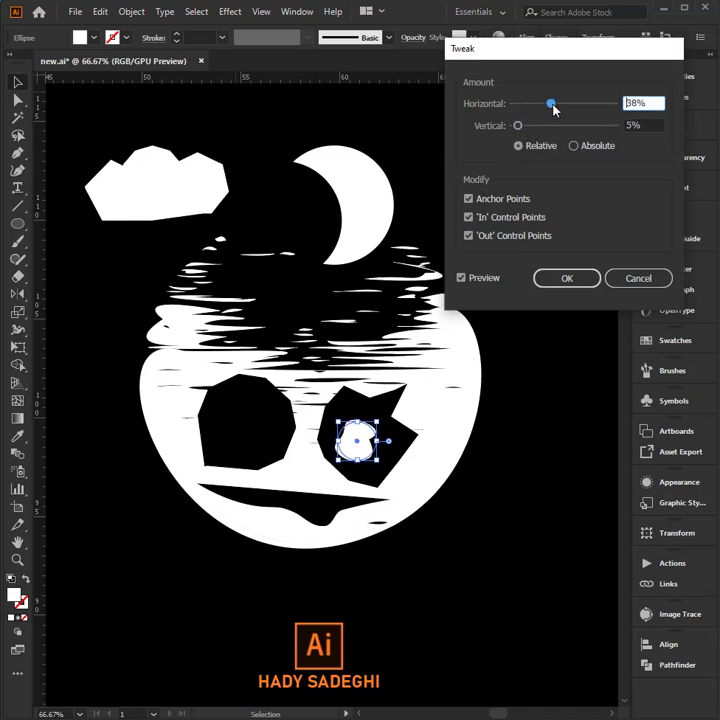
{"action": "left_click", "coordinate": [566, 279]}
{"action": "left_click", "coordinate": [132, 12]}
{"action": "left_click", "coordinate": [193, 200]}
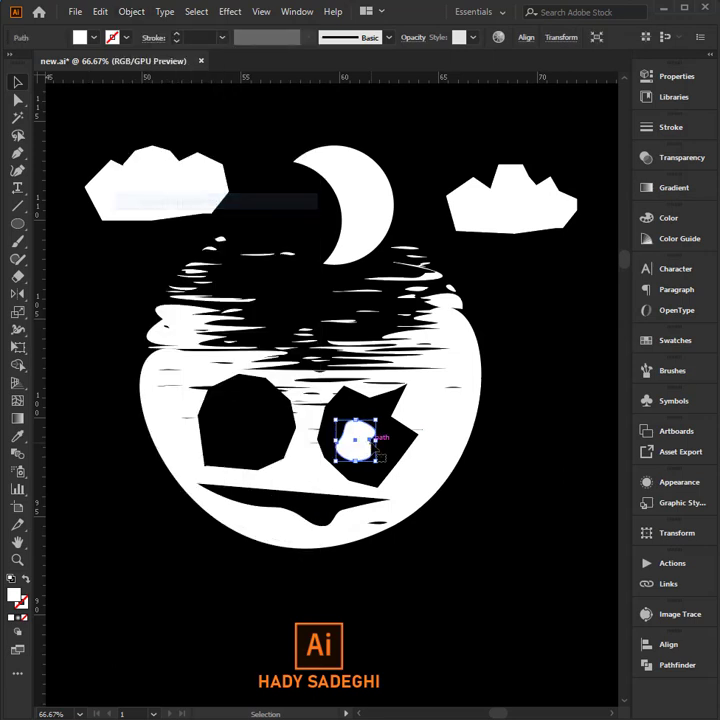
Step: Alt-drag a copy of the white highlight into the left eye
{"action": "mouse_move", "coordinate": [377, 453]}
{"action": "left_mouse_down"}
{"action": "mouse_move", "coordinate": [287, 418]}
{"action": "mouse_move", "coordinate": [265, 466]}
{"action": "mouse_move", "coordinate": [266, 436]}
{"action": "left_mouse_up"}
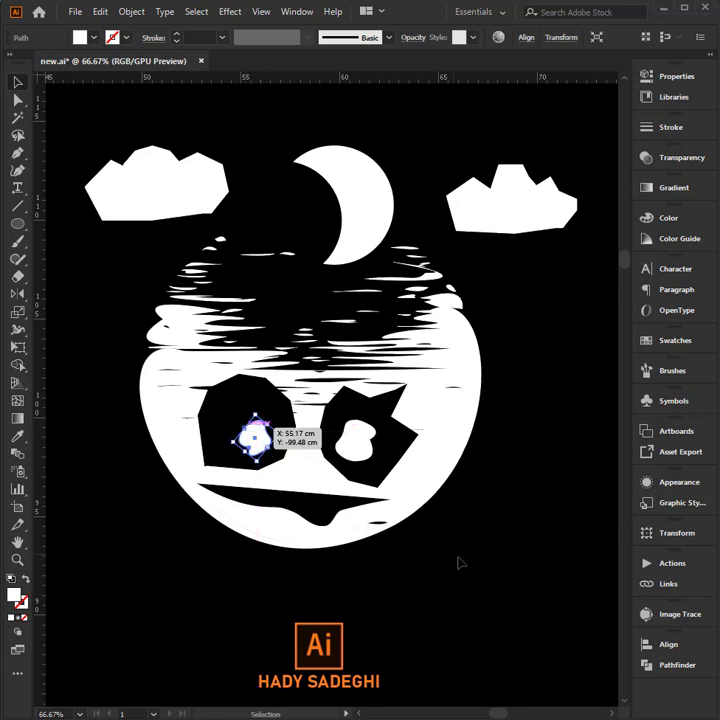
{"action": "left_click", "coordinate": [458, 543]}
{"action": "left_click", "coordinate": [363, 452]}
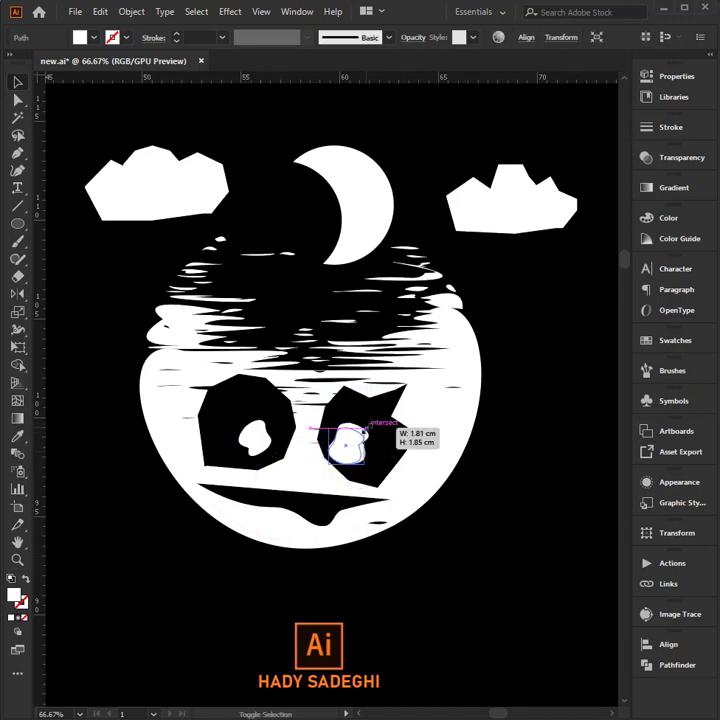
{"action": "left_click", "coordinate": [437, 540]}
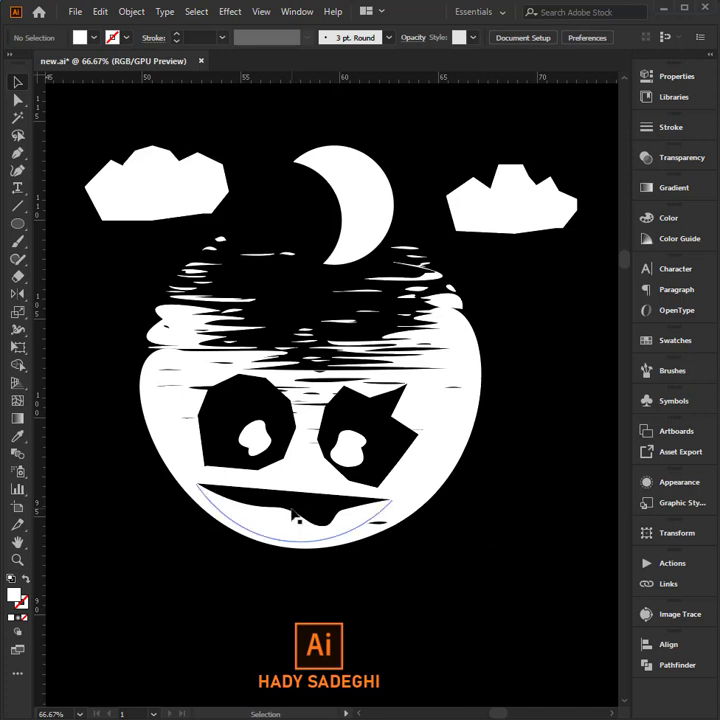
Step: Deepen the mouth's curve and narrow its stroke at the bottom with the Width tool
{"action": "left_click", "coordinate": [291, 543]}
{"action": "left_click_drag", "start_coordinate": [291, 543], "coordinate": [293, 556]}
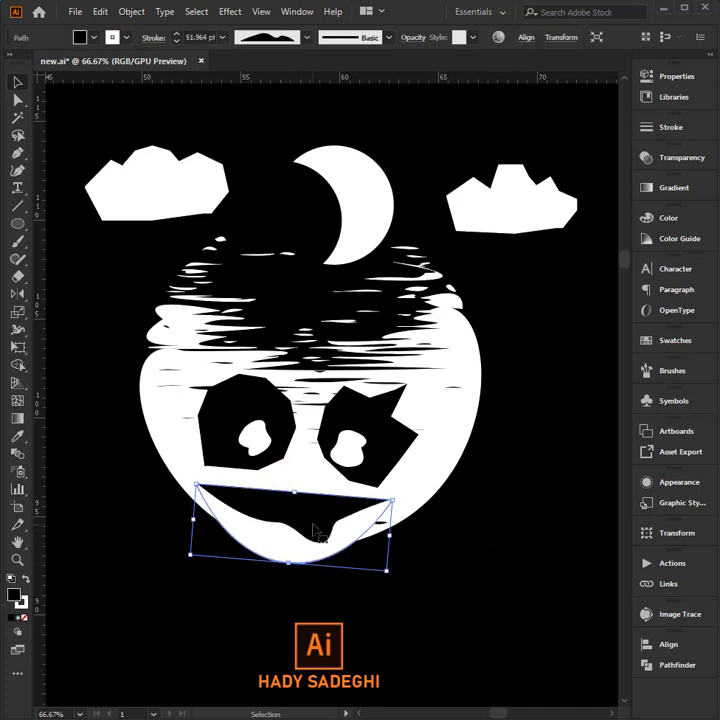
{"action": "key", "text": "shift+w"}
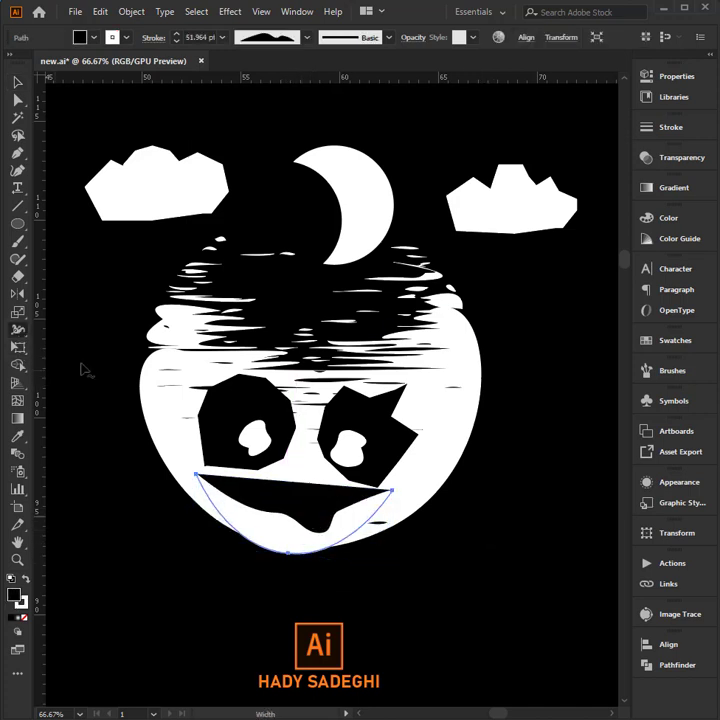
{"action": "mouse_move", "coordinate": [294, 554]}
{"action": "left_mouse_down"}
{"action": "mouse_move", "coordinate": [289, 546]}
{"action": "mouse_move", "coordinate": [296, 540]}
{"action": "mouse_move", "coordinate": [299, 562]}
{"action": "left_mouse_up"}
Step: Scale the mouth down from its top and move the right cloud slightly lower
{"action": "key", "text": "v"}
{"action": "key", "text": "shift+w"}
{"action": "left_click", "coordinate": [16, 83]}
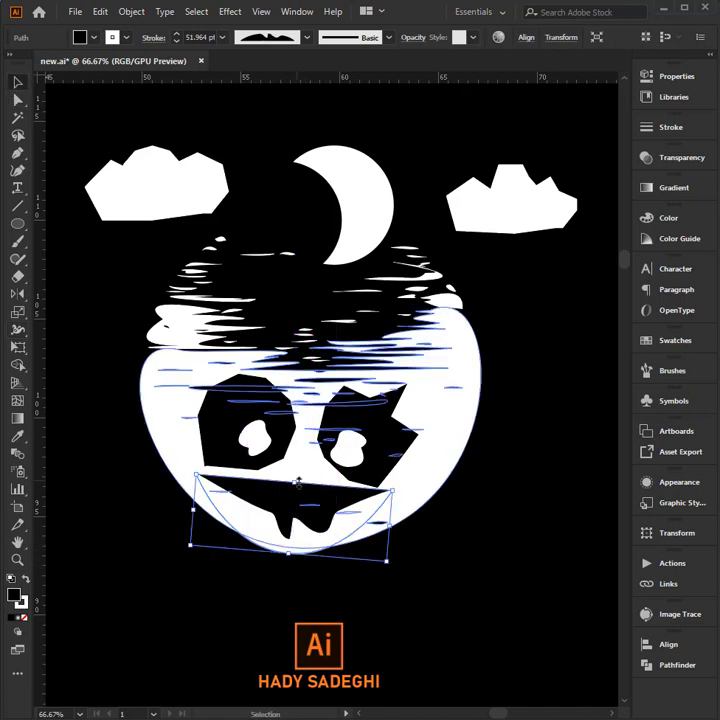
{"action": "mouse_move", "coordinate": [296, 480]}
{"action": "left_mouse_down"}
{"action": "mouse_move", "coordinate": [294, 489]}
{"action": "mouse_move", "coordinate": [318, 508]}
{"action": "left_mouse_up"}
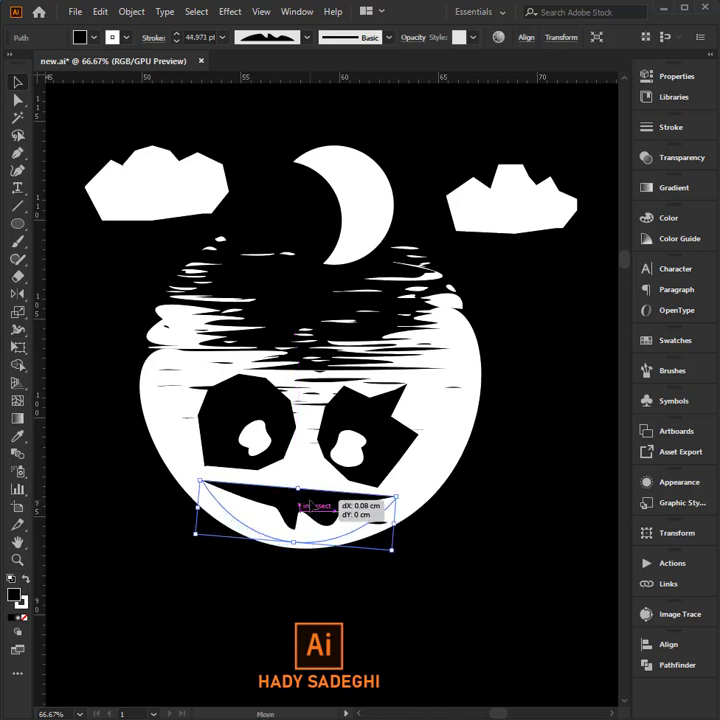
{"action": "left_click", "coordinate": [452, 585]}
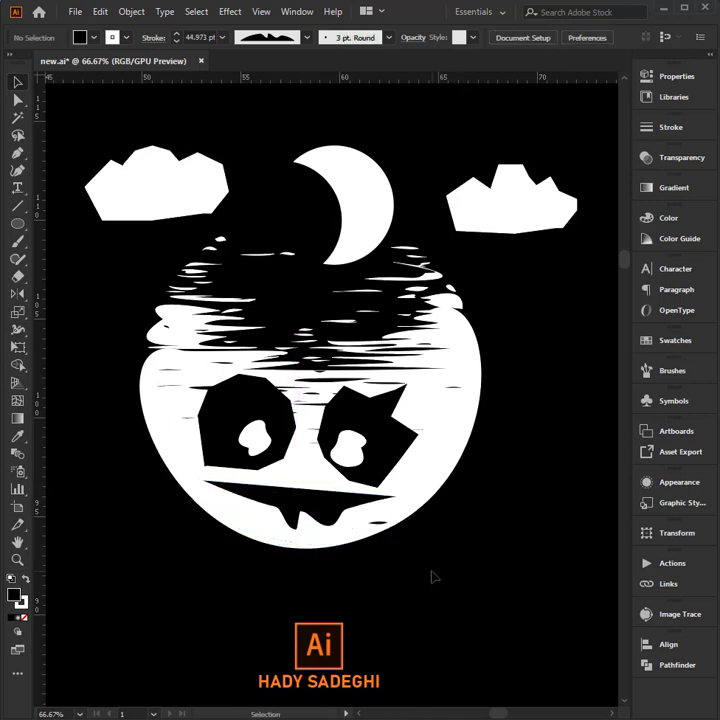
{"action": "left_click_drag", "start_coordinate": [506, 233], "coordinate": [515, 257]}
{"action": "left_click", "coordinate": [89, 280]}
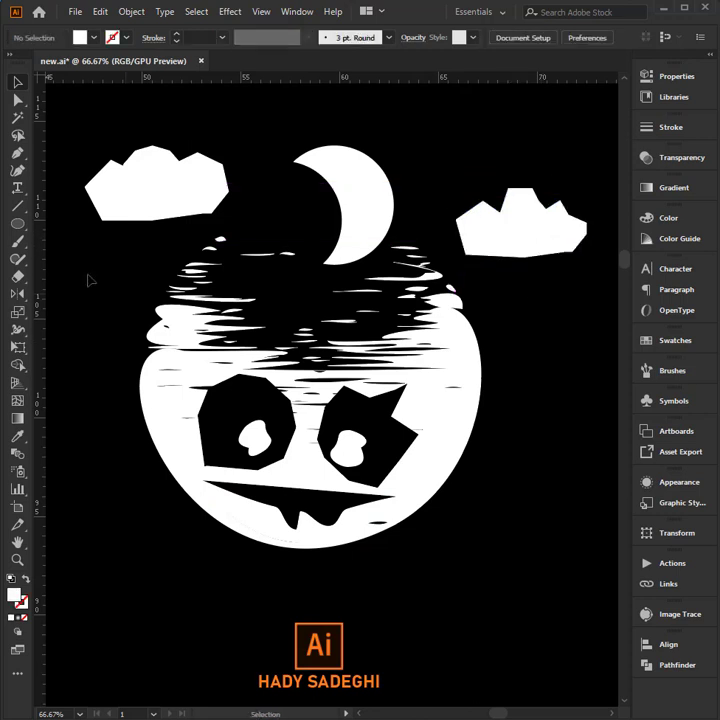
Step: Draw a circle above the face and pucker it to about -104% into a spiky star
{"action": "left_click_drag", "start_coordinate": [15, 226], "coordinate": [80, 257]}
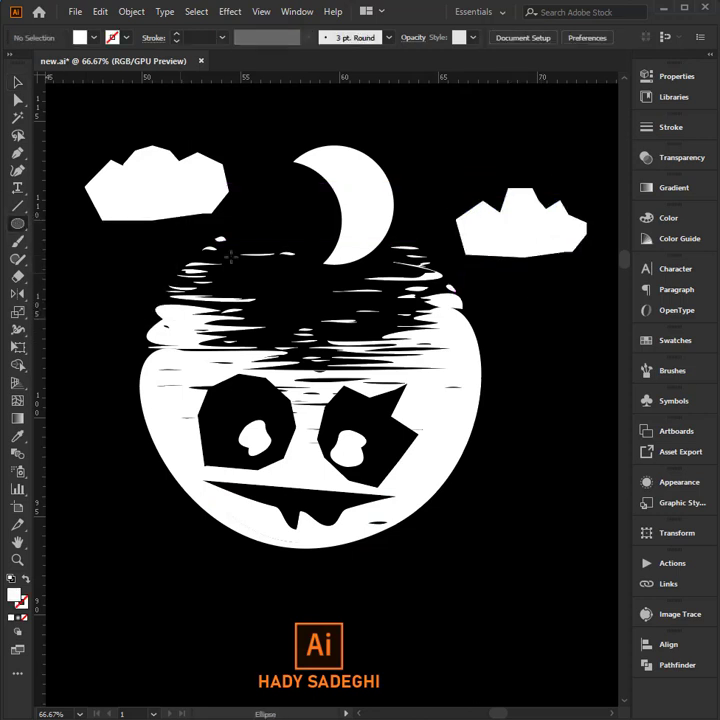
{"action": "left_click_drag", "start_coordinate": [243, 180], "coordinate": [290, 226]}
{"action": "left_click", "coordinate": [230, 12]}
{"action": "mouse_move", "coordinate": [275, 131]}
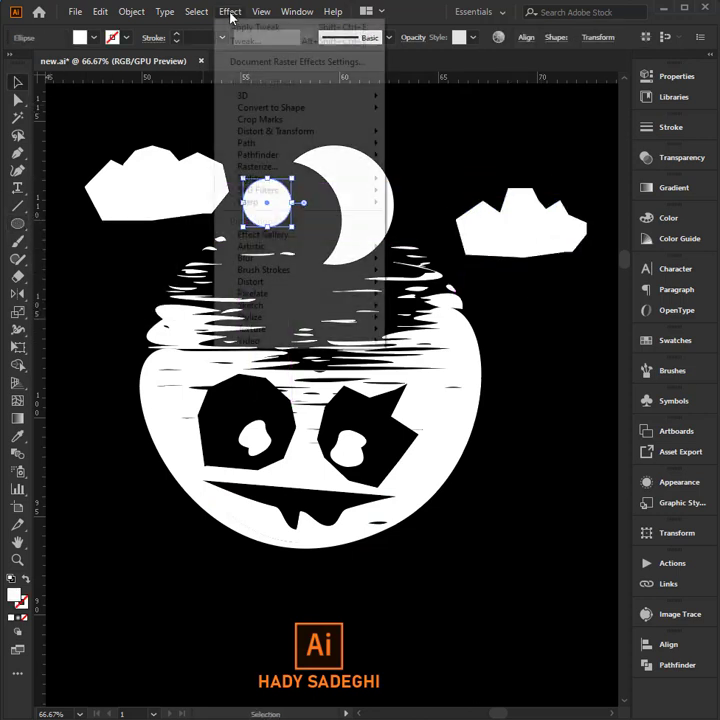
{"action": "left_click", "coordinate": [422, 150]}
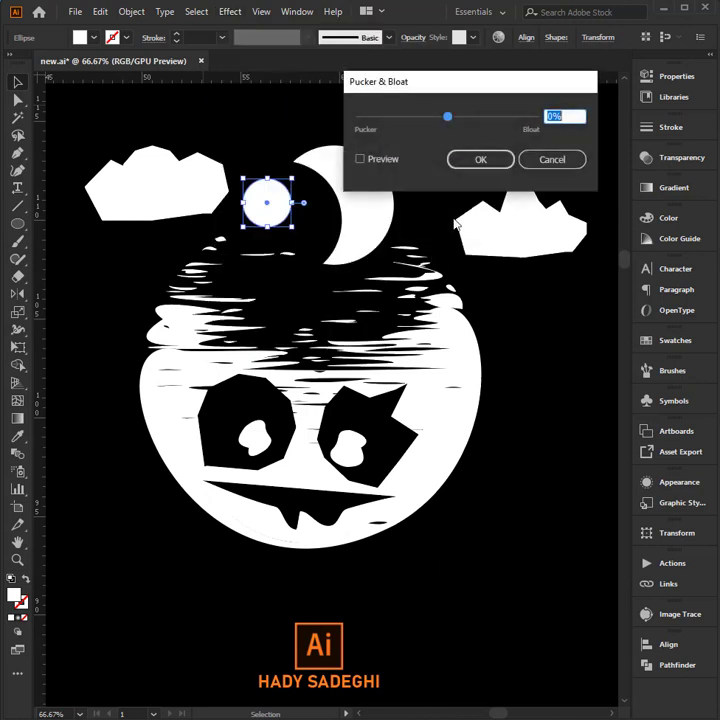
{"action": "left_click", "coordinate": [380, 161]}
{"action": "left_click_drag", "start_coordinate": [419, 120], "coordinate": [399, 119]}
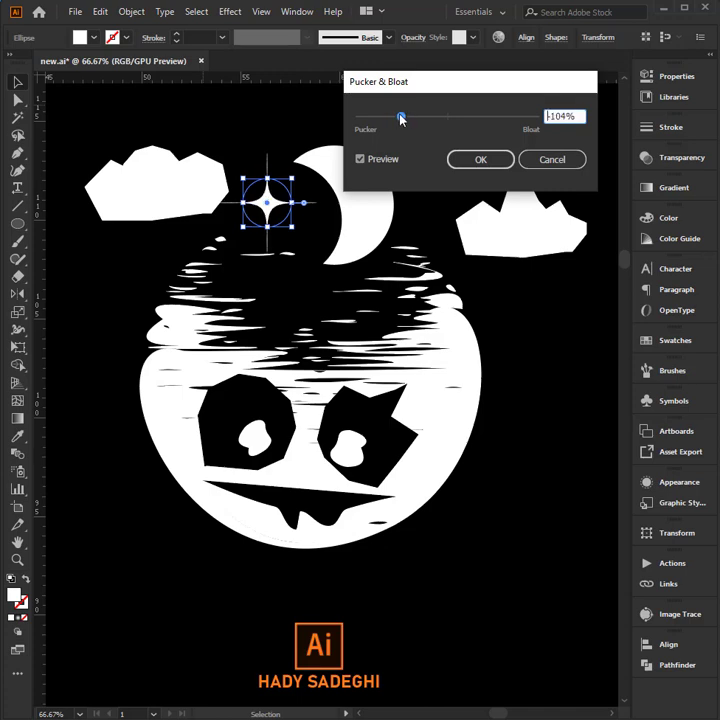
{"action": "left_click", "coordinate": [478, 160]}
Step: Expand the star's appearance into a path, shrink it, and select it for copying
{"action": "left_click", "coordinate": [131, 11]}
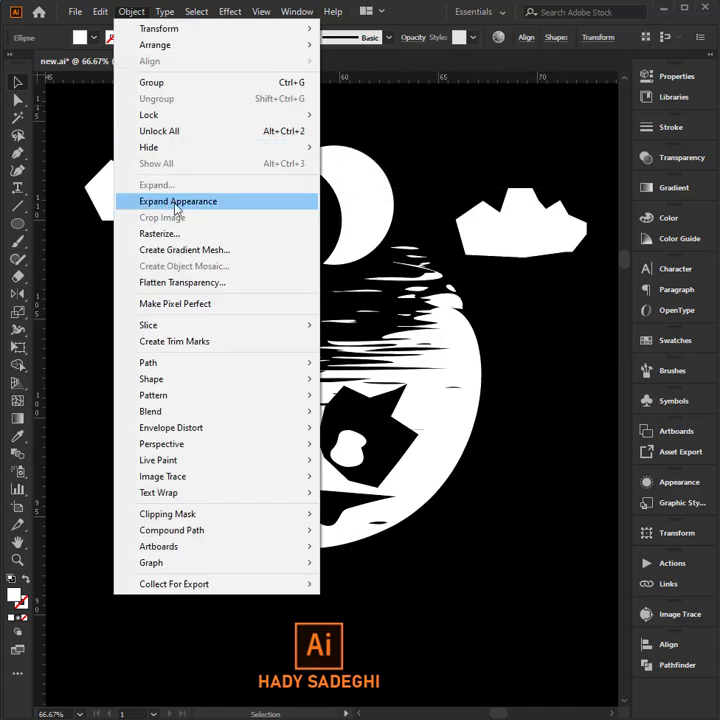
{"action": "left_click", "coordinate": [176, 203]}
{"action": "mouse_move", "coordinate": [316, 151]}
{"action": "left_mouse_down"}
{"action": "mouse_move", "coordinate": [293, 181]}
{"action": "mouse_move", "coordinate": [340, 192]}
{"action": "mouse_move", "coordinate": [317, 209]}
{"action": "left_mouse_up"}
{"action": "left_click", "coordinate": [302, 211]}
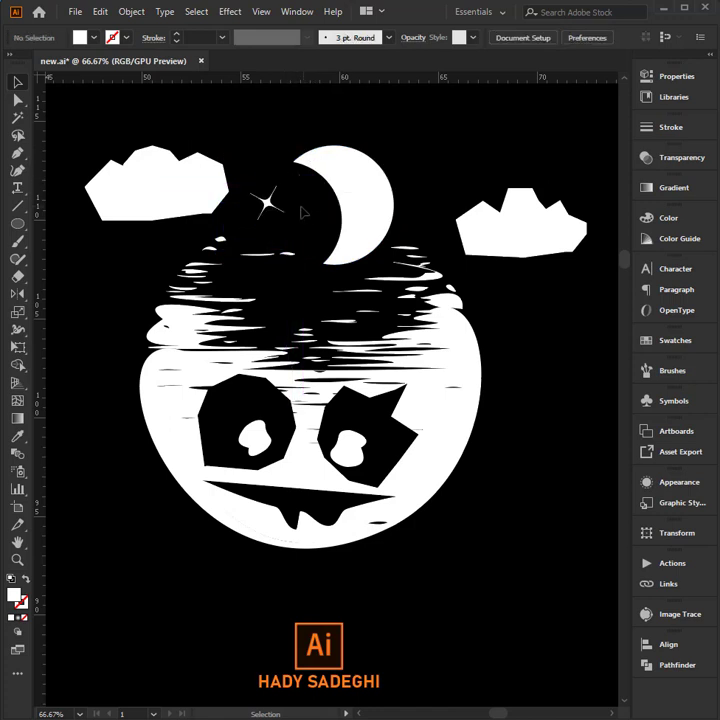
{"action": "left_click", "coordinate": [266, 204]}
{"action": "left_click", "coordinate": [310, 207]}
Step: Alt-drag star copies to the left of the face, upper right, and near the top
{"action": "left_click_drag", "start_coordinate": [267, 204], "coordinate": [127, 263], "text": "alt"}
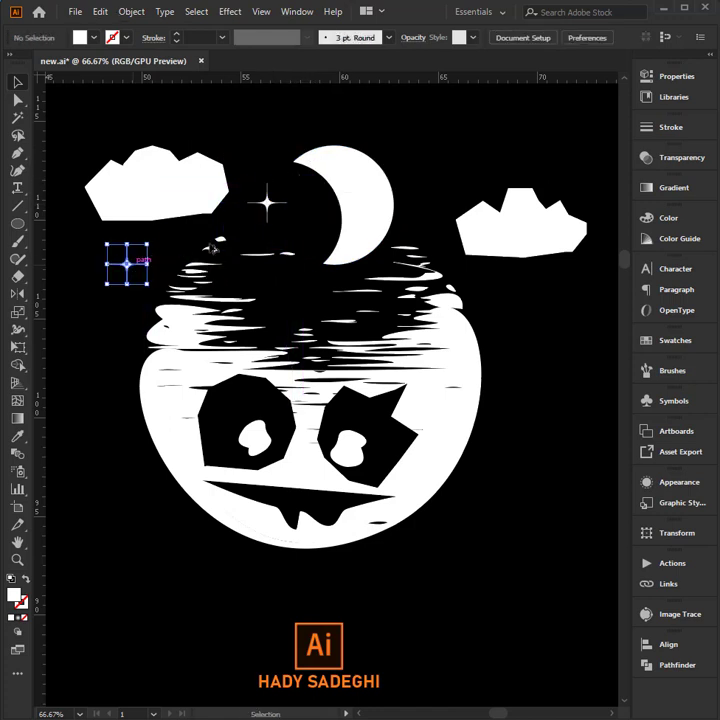
{"action": "left_click_drag", "start_coordinate": [266, 204], "coordinate": [496, 139]}
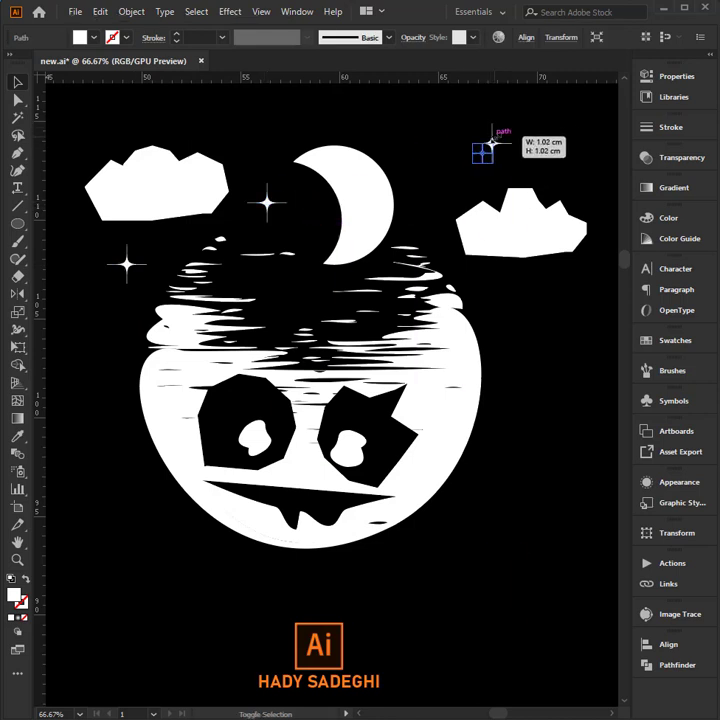
{"action": "left_click", "coordinate": [487, 156]}
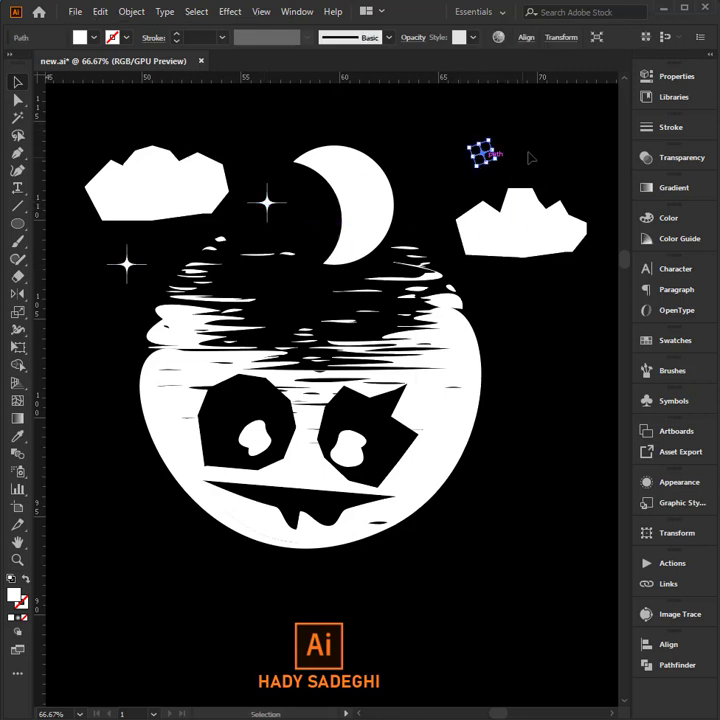
{"action": "mouse_move", "coordinate": [485, 153]}
{"action": "left_mouse_down"}
{"action": "mouse_move", "coordinate": [444, 119]}
{"action": "mouse_move", "coordinate": [100, 340]}
{"action": "mouse_move", "coordinate": [107, 331]}
{"action": "mouse_move", "coordinate": [490, 422]}
{"action": "mouse_move", "coordinate": [559, 297]}
{"action": "mouse_move", "coordinate": [553, 303]}
{"action": "left_mouse_up"}
{"action": "left_click", "coordinate": [537, 385]}
{"action": "left_click_drag", "start_coordinate": [553, 303], "coordinate": [228, 119]}
{"action": "left_click_drag", "start_coordinate": [473, 162], "coordinate": [452, 160]}
{"action": "left_click", "coordinate": [470, 160]}
{"action": "left_click_drag", "start_coordinate": [228, 118], "coordinate": [563, 167], "text": "alt"}
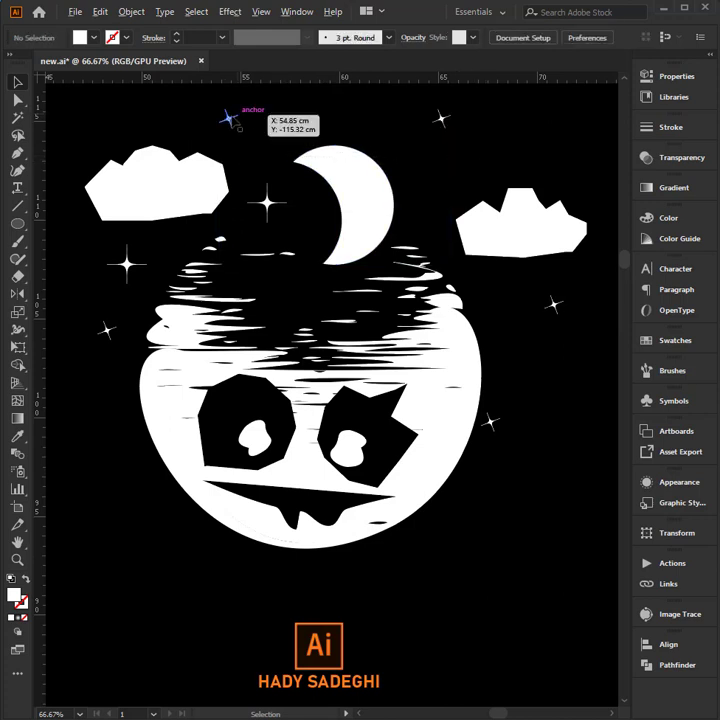
Step: Enlarge the star beside the moon
{"action": "left_click", "coordinate": [281, 186]}
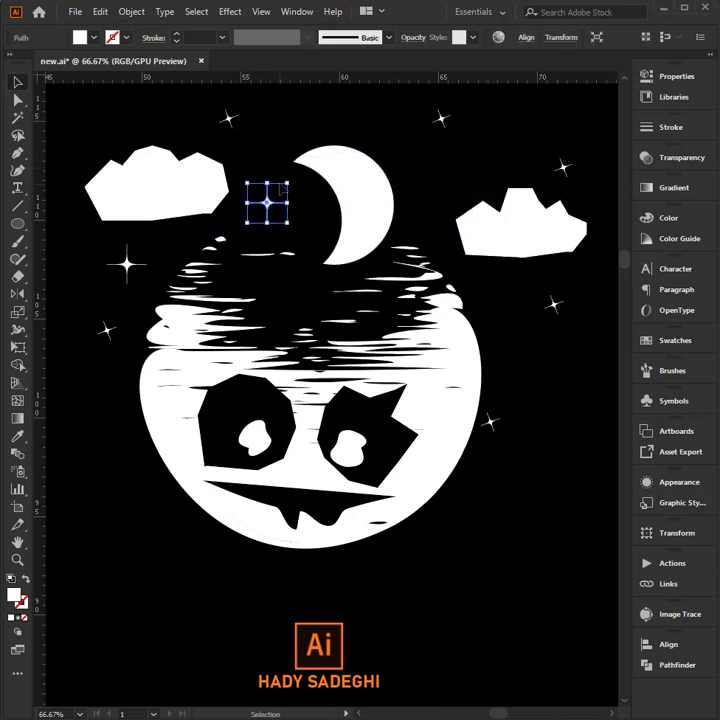
{"action": "left_click", "coordinate": [270, 170]}
{"action": "left_click", "coordinate": [268, 185]}
{"action": "left_click_drag", "start_coordinate": [270, 175], "coordinate": [305, 188]}
{"action": "left_click", "coordinate": [307, 228]}
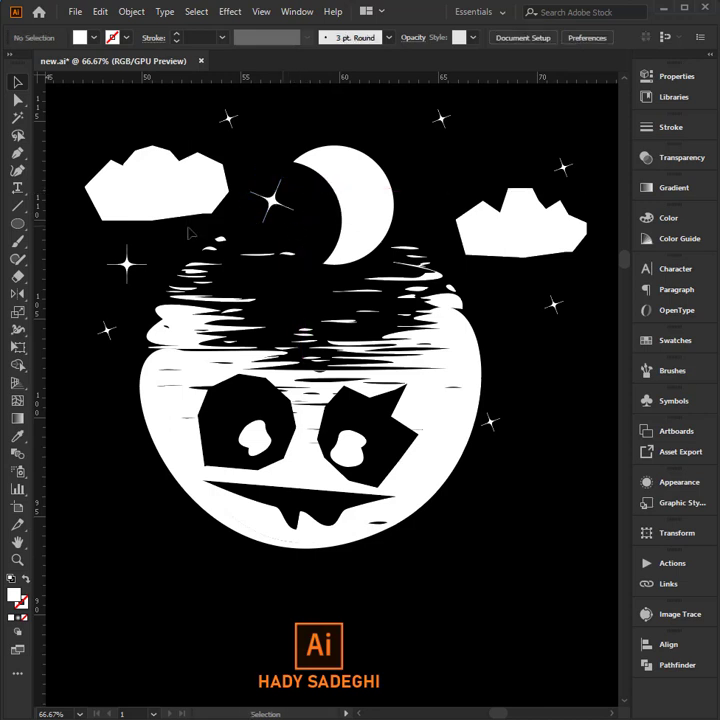
Step: Reposition the small left stars lower and the lower-right star up and right
{"action": "left_click_drag", "start_coordinate": [126, 263], "coordinate": [117, 268]}
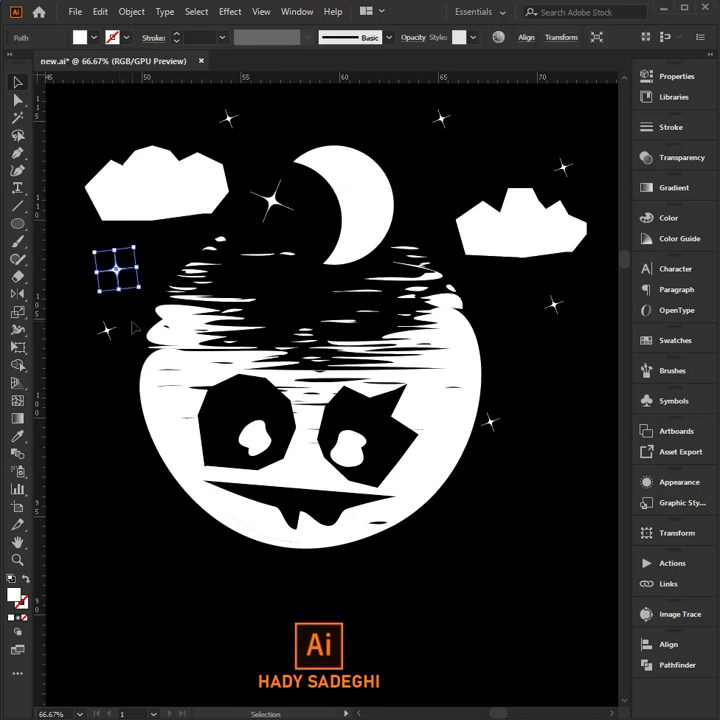
{"action": "left_click_drag", "start_coordinate": [106, 328], "coordinate": [85, 373]}
{"action": "left_click_drag", "start_coordinate": [487, 423], "coordinate": [525, 358]}
{"action": "left_click", "coordinate": [538, 429]}
Step: Move the left cloud up-left and the right cloud slightly up-left
{"action": "left_click", "coordinate": [128, 185]}
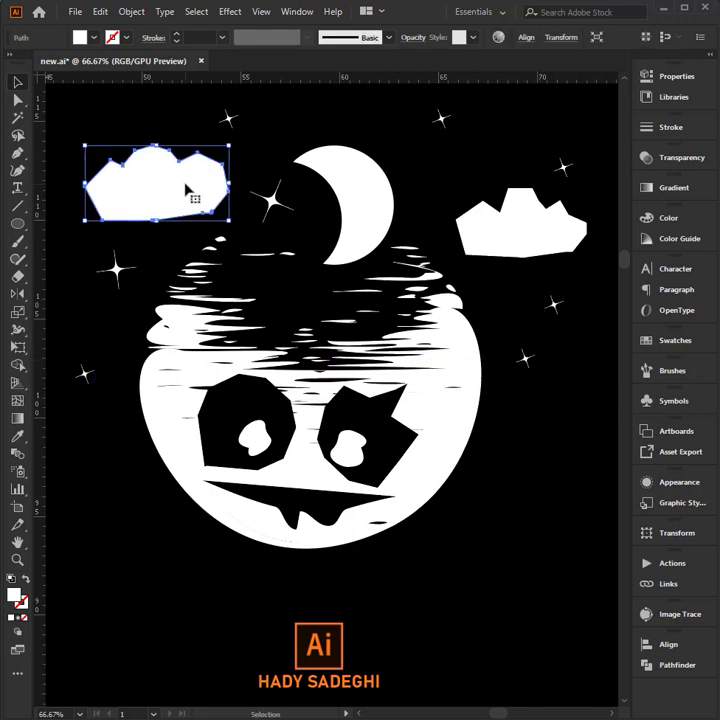
{"action": "left_click_drag", "start_coordinate": [190, 193], "coordinate": [166, 175]}
{"action": "left_click_drag", "start_coordinate": [538, 244], "coordinate": [528, 235]}
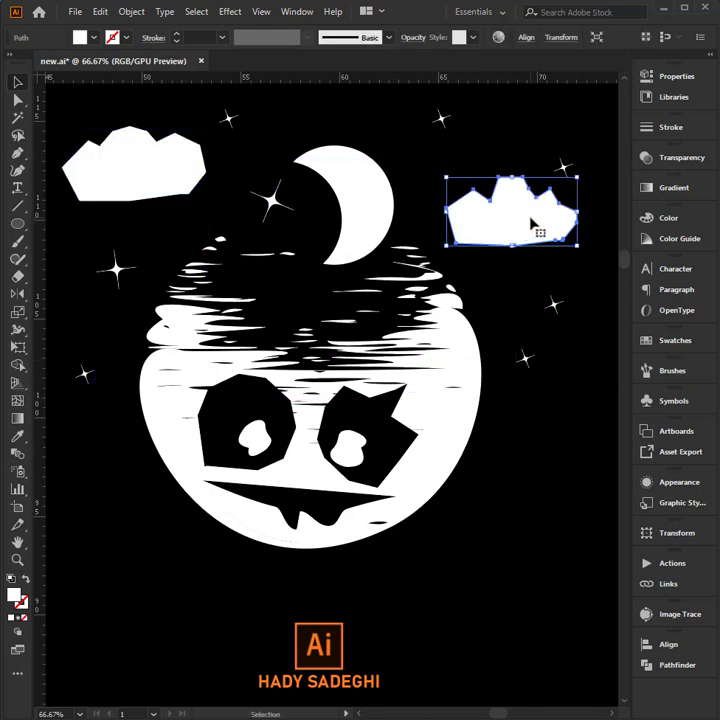
{"action": "left_click", "coordinate": [502, 304]}
Step: Rearrange the upper stars, add copies at upper right and top left, and nudge the left cloud
{"action": "left_click_drag", "start_coordinate": [441, 119], "coordinate": [431, 135]}
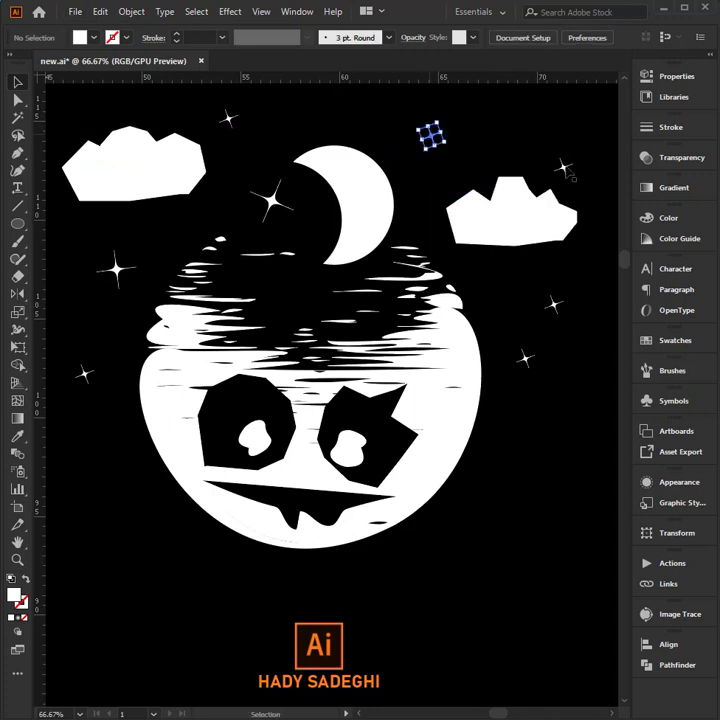
{"action": "left_click_drag", "start_coordinate": [565, 168], "coordinate": [515, 130]}
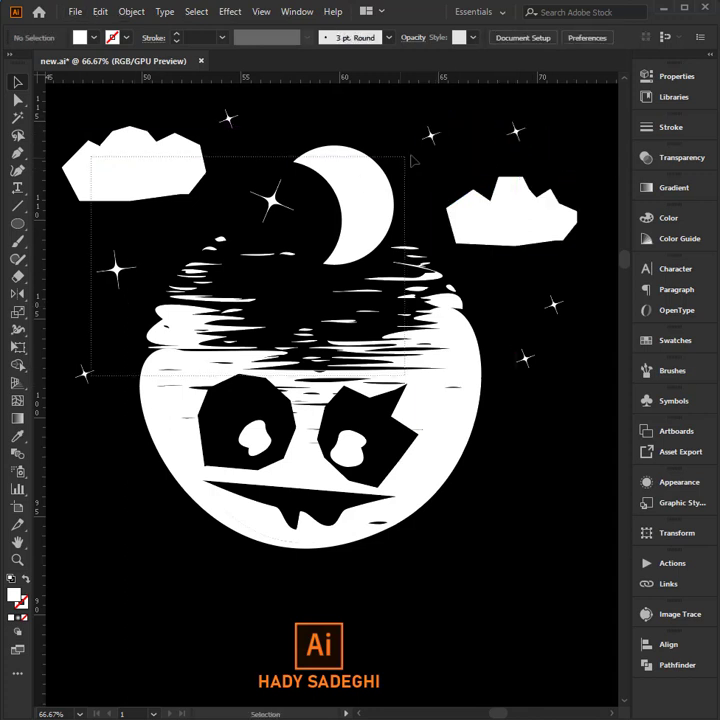
{"action": "left_click_drag", "start_coordinate": [405, 193], "coordinate": [82, 245]}
{"action": "left_click", "coordinate": [88, 385]}
{"action": "mouse_move", "coordinate": [84, 374]}
{"action": "left_mouse_down"}
{"action": "mouse_move", "coordinate": [458, 193]}
{"action": "mouse_move", "coordinate": [574, 161]}
{"action": "mouse_move", "coordinate": [583, 146]}
{"action": "left_mouse_up"}
{"action": "left_click", "coordinate": [582, 289]}
{"action": "mouse_move", "coordinate": [525, 358]}
{"action": "left_mouse_down"}
{"action": "mouse_move", "coordinate": [508, 302]}
{"action": "mouse_move", "coordinate": [550, 395]}
{"action": "mouse_move", "coordinate": [318, 182]}
{"action": "mouse_move", "coordinate": [342, 117]}
{"action": "mouse_move", "coordinate": [120, 100]}
{"action": "left_mouse_up"}
{"action": "left_click", "coordinate": [114, 135]}
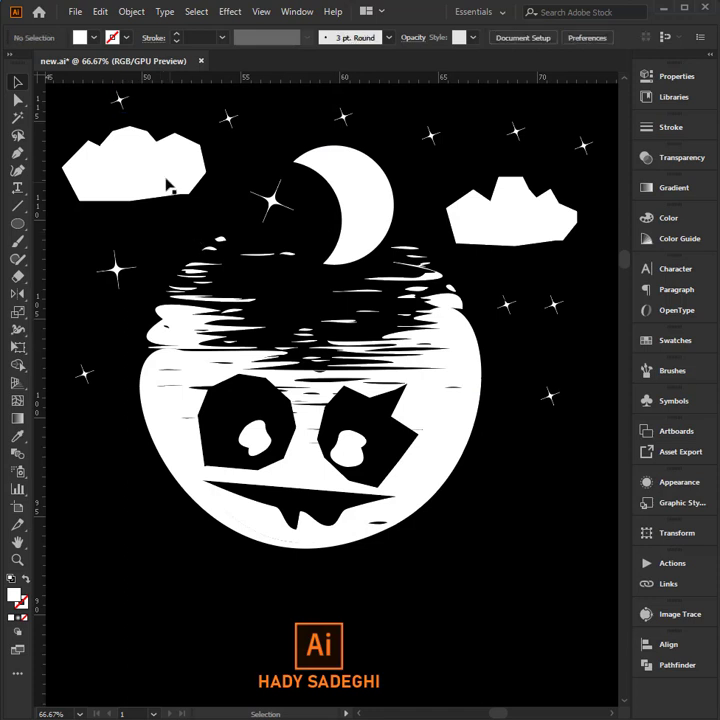
{"action": "left_click_drag", "start_coordinate": [167, 185], "coordinate": [173, 195]}
{"action": "left_click", "coordinate": [285, 187]}
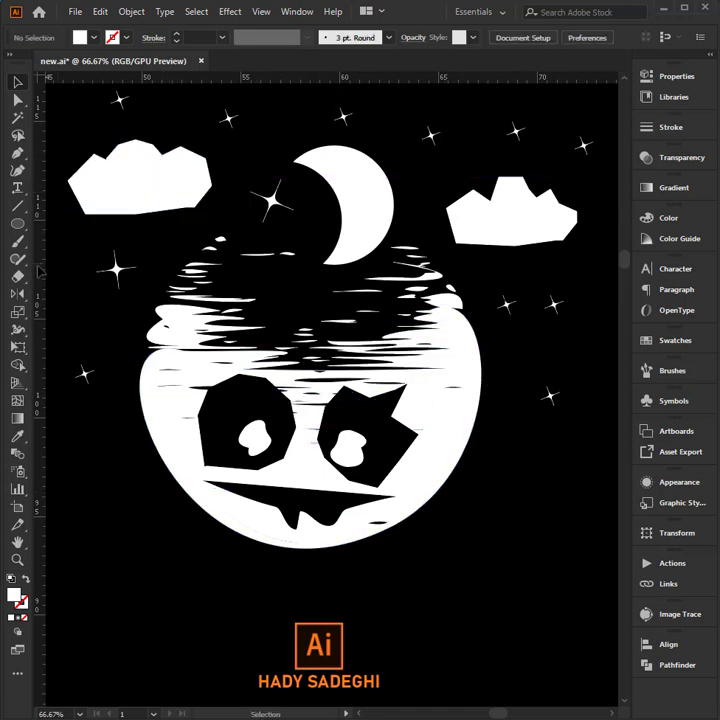
Step: Draw a long line across the lower right with a black fill
{"action": "left_click", "coordinate": [80, 37]}
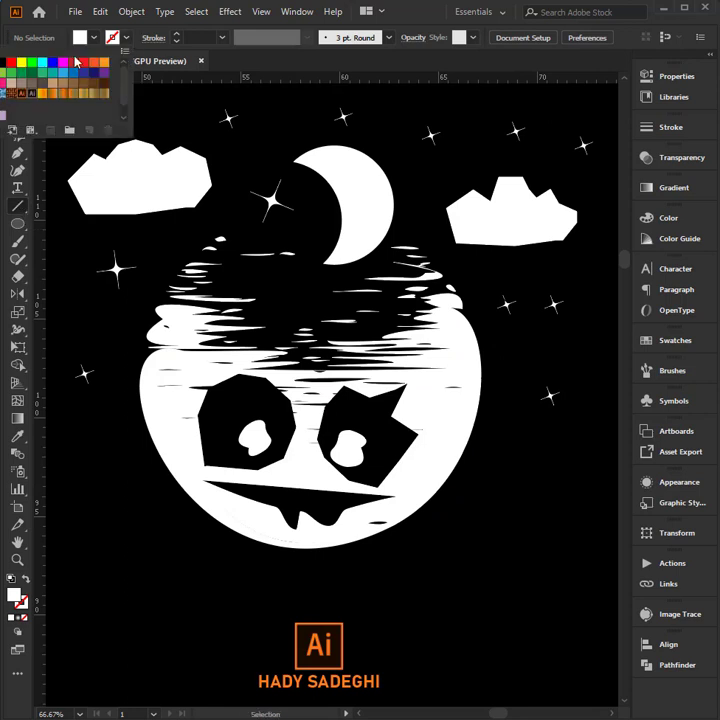
{"action": "left_click", "coordinate": [530, 535]}
{"action": "left_click_drag", "start_coordinate": [550, 548], "coordinate": [323, 576]}
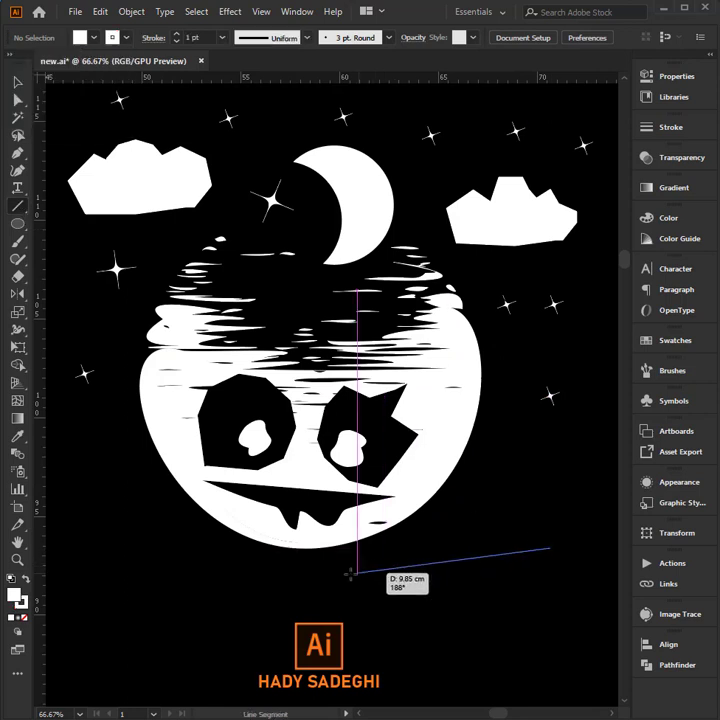
{"action": "left_click", "coordinate": [675, 341]}
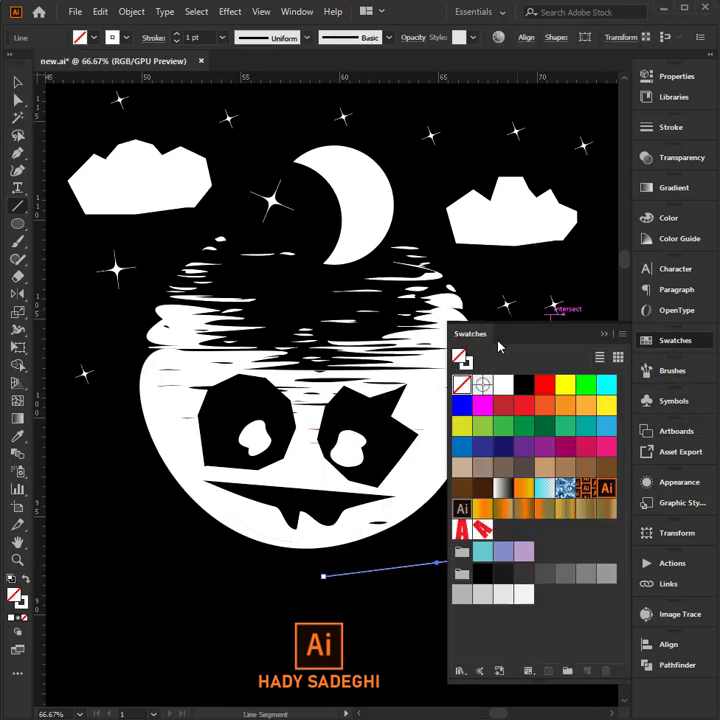
{"action": "left_click", "coordinate": [519, 391]}
Step: Apply Roughen to the line with Size 17%, Detail 3 and corner points
{"action": "left_click", "coordinate": [675, 341]}
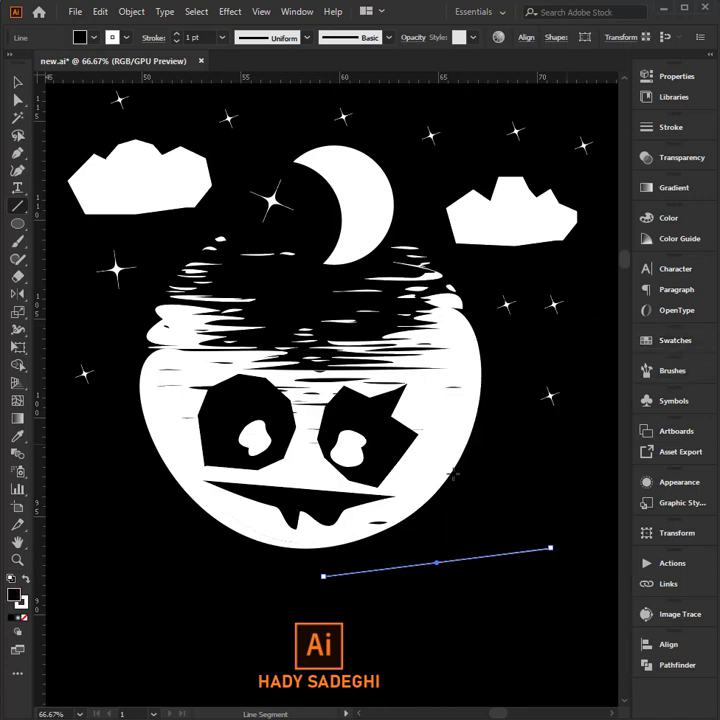
{"action": "left_click", "coordinate": [230, 12]}
{"action": "mouse_move", "coordinate": [276, 131]}
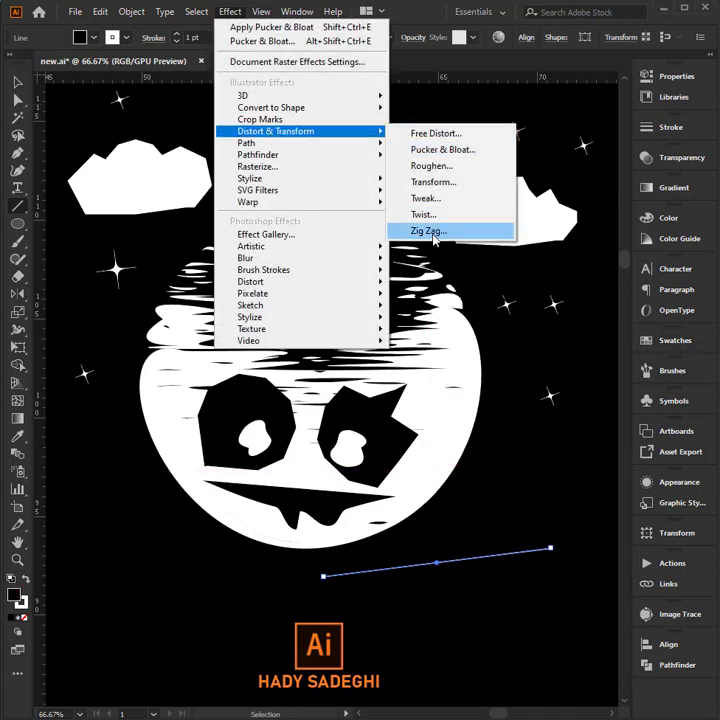
{"action": "left_click", "coordinate": [432, 166]}
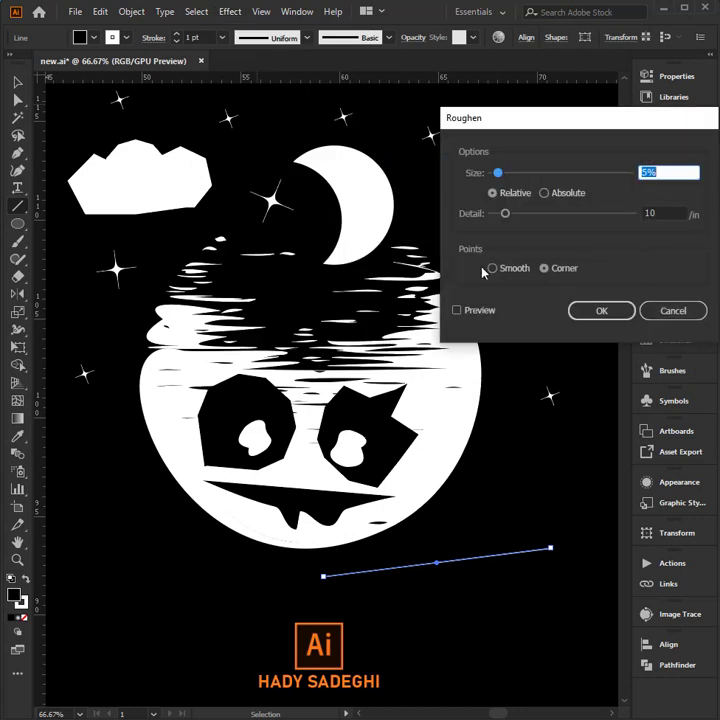
{"action": "left_click", "coordinate": [457, 310]}
{"action": "left_click_drag", "start_coordinate": [556, 118], "coordinate": [446, 115]}
{"action": "mouse_move", "coordinate": [395, 213]}
{"action": "left_mouse_down"}
{"action": "mouse_move", "coordinate": [385, 213]}
{"action": "mouse_move", "coordinate": [408, 174]}
{"action": "left_mouse_up"}
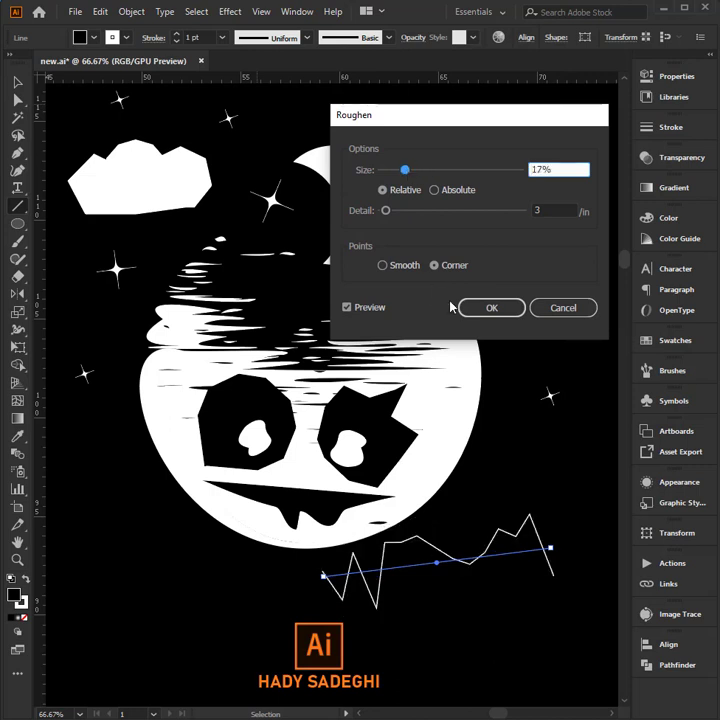
{"action": "left_click", "coordinate": [492, 310]}
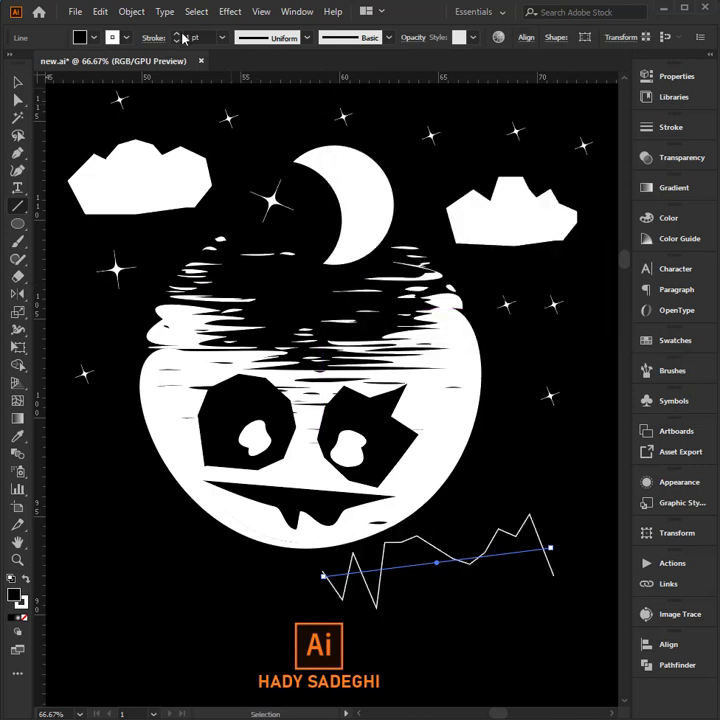
Step: Set the zigzag's stroke weight to 4 pt with a bulging width profile
{"action": "left_click", "coordinate": [177, 34]}
{"action": "left_click", "coordinate": [177, 34]}
{"action": "left_click", "coordinate": [177, 34]}
{"action": "left_click", "coordinate": [282, 38]}
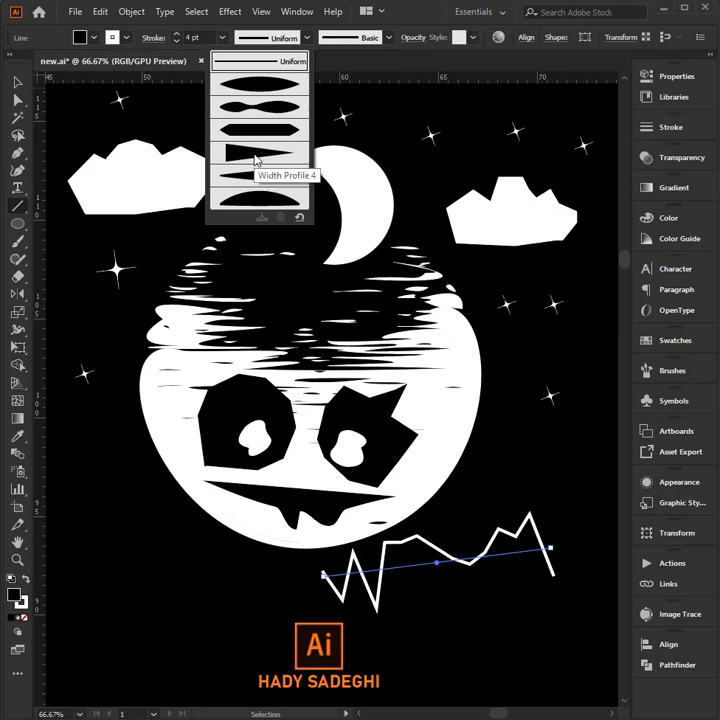
{"action": "left_click", "coordinate": [258, 107]}
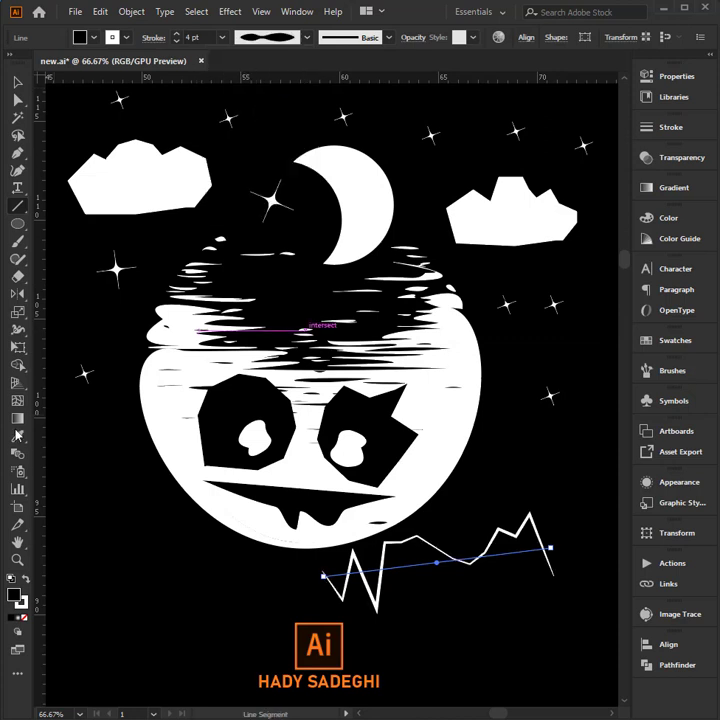
Step: Widen the stroke at the middle, right peaks and left end, then move the mountains down-right
{"action": "left_click", "coordinate": [18, 329]}
{"action": "key", "text": "v"}
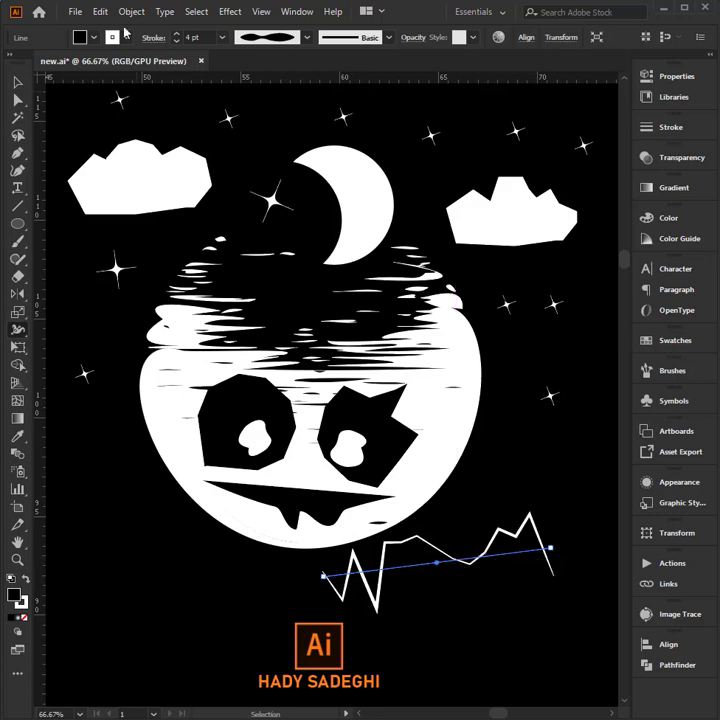
{"action": "left_click", "coordinate": [131, 12]}
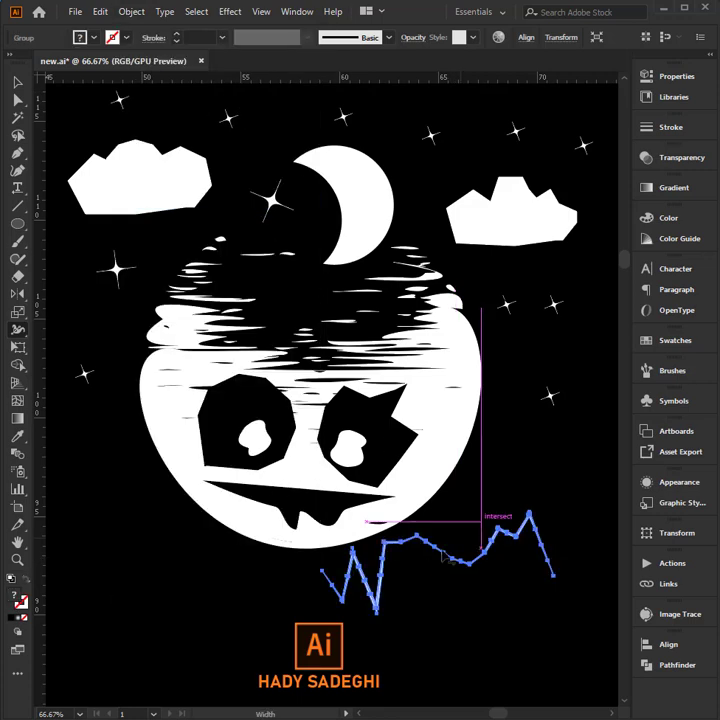
{"action": "key", "text": "shift+w"}
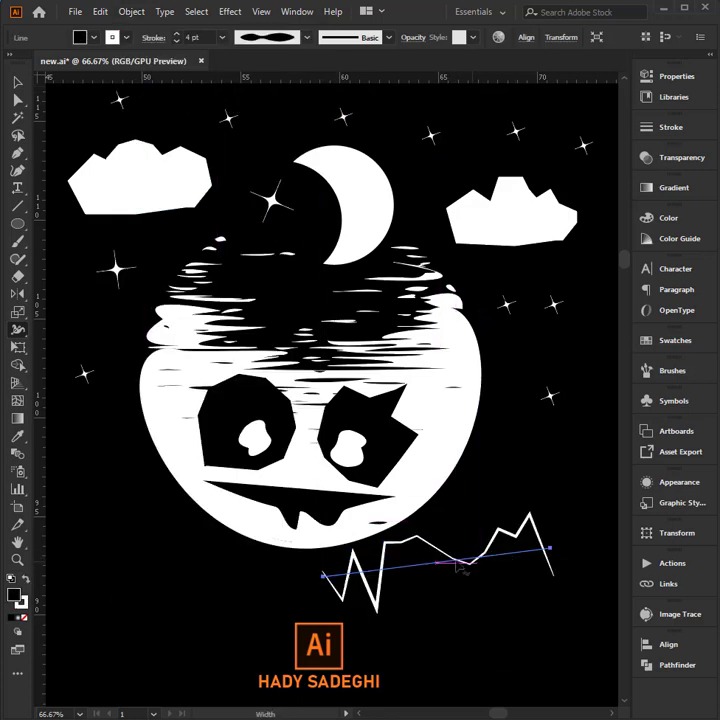
{"action": "mouse_move", "coordinate": [426, 566]}
{"action": "left_mouse_down"}
{"action": "mouse_move", "coordinate": [428, 552]}
{"action": "mouse_move", "coordinate": [426, 562]}
{"action": "left_mouse_up"}
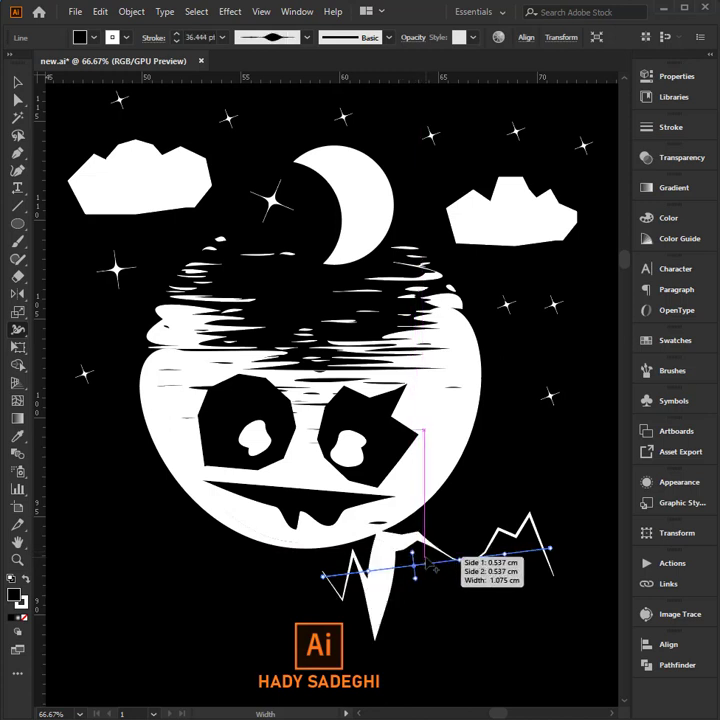
{"action": "mouse_move", "coordinate": [505, 553]}
{"action": "left_mouse_down"}
{"action": "mouse_move", "coordinate": [510, 575]}
{"action": "mouse_move", "coordinate": [463, 549]}
{"action": "left_mouse_up"}
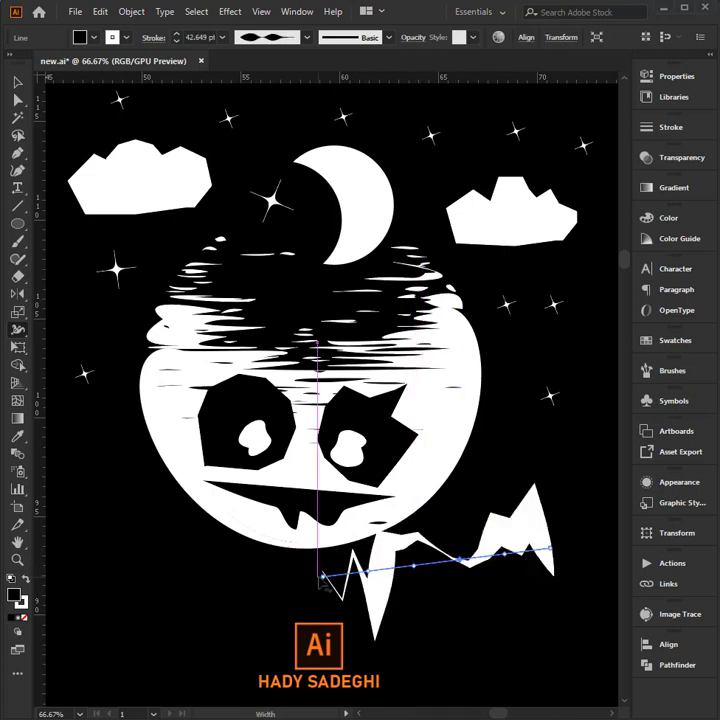
{"action": "left_click_drag", "start_coordinate": [322, 576], "coordinate": [291, 581]}
{"action": "left_click", "coordinate": [17, 82]}
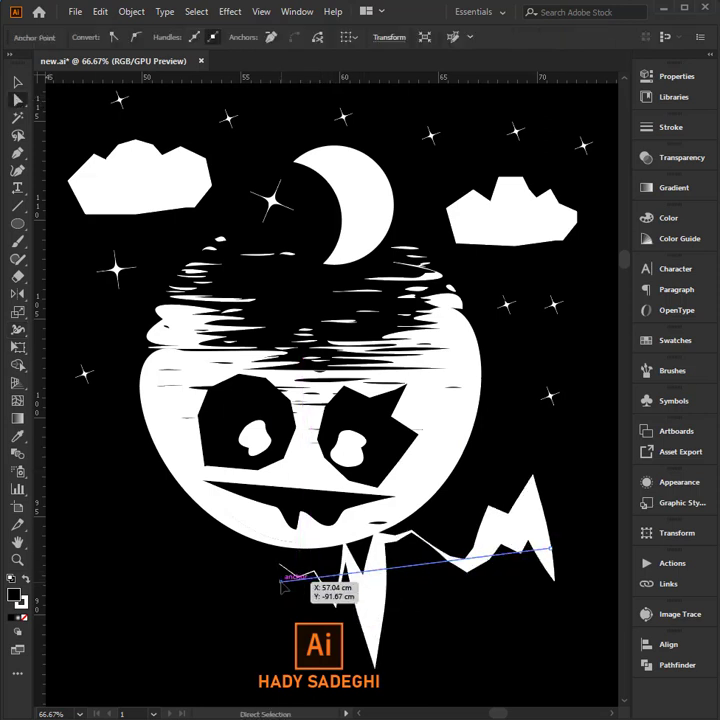
{"action": "key", "text": "v"}
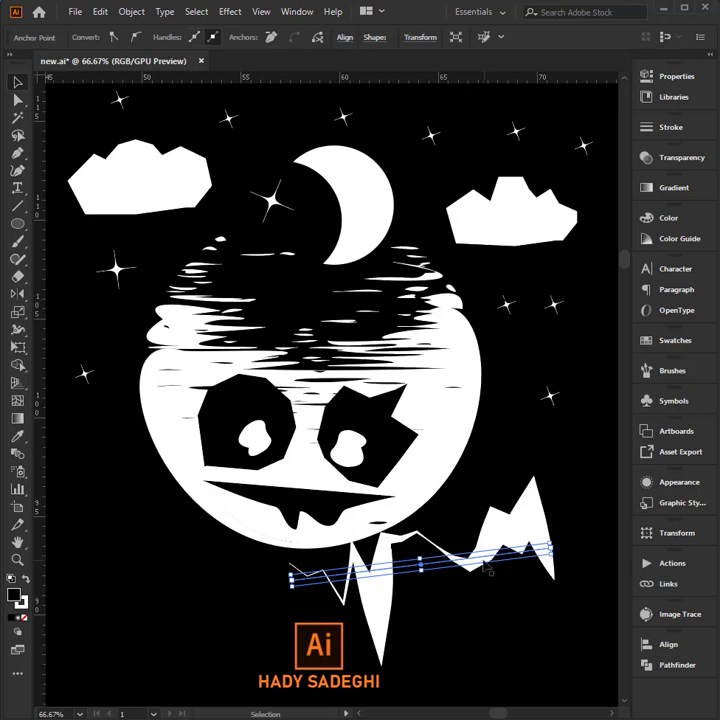
{"action": "mouse_move", "coordinate": [484, 565]}
{"action": "left_mouse_down"}
{"action": "mouse_move", "coordinate": [527, 590]}
{"action": "mouse_move", "coordinate": [519, 592]}
{"action": "mouse_move", "coordinate": [525, 650]}
{"action": "left_mouse_up"}
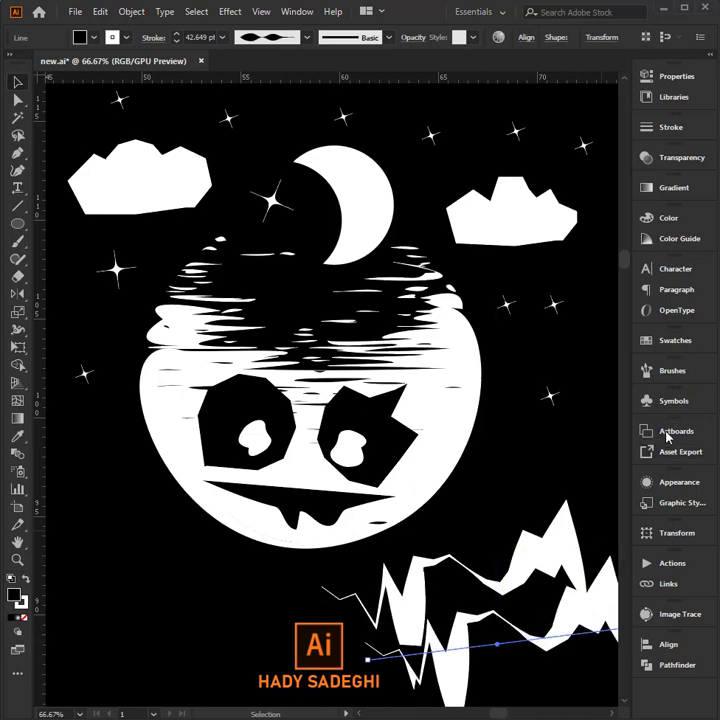
Step: Check the mountains' Roughen settings, then Alt-drag a copy of the zigzag line upward
{"action": "left_click", "coordinate": [661, 485]}
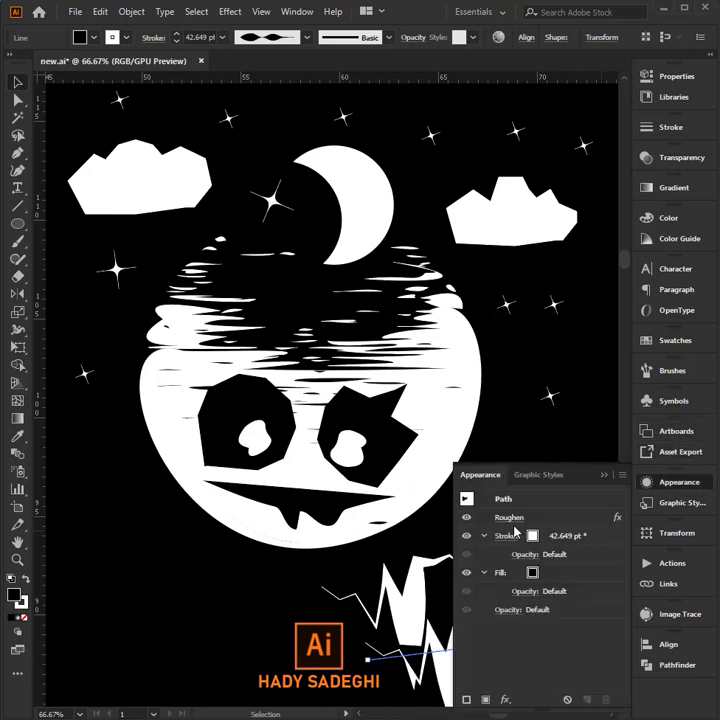
{"action": "left_click", "coordinate": [512, 519]}
{"action": "left_click", "coordinate": [574, 310]}
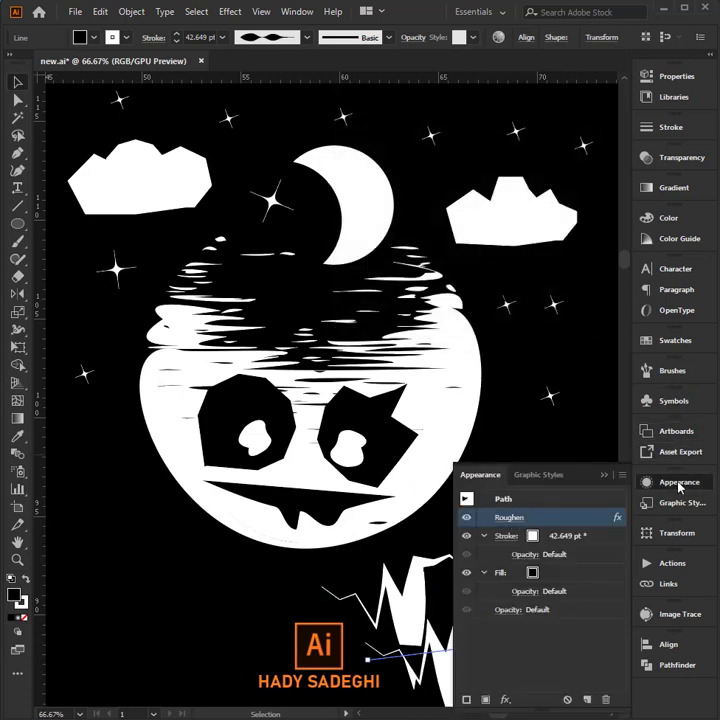
{"action": "left_click", "coordinate": [680, 487]}
{"action": "left_click_drag", "start_coordinate": [484, 652], "coordinate": [194, 464]}
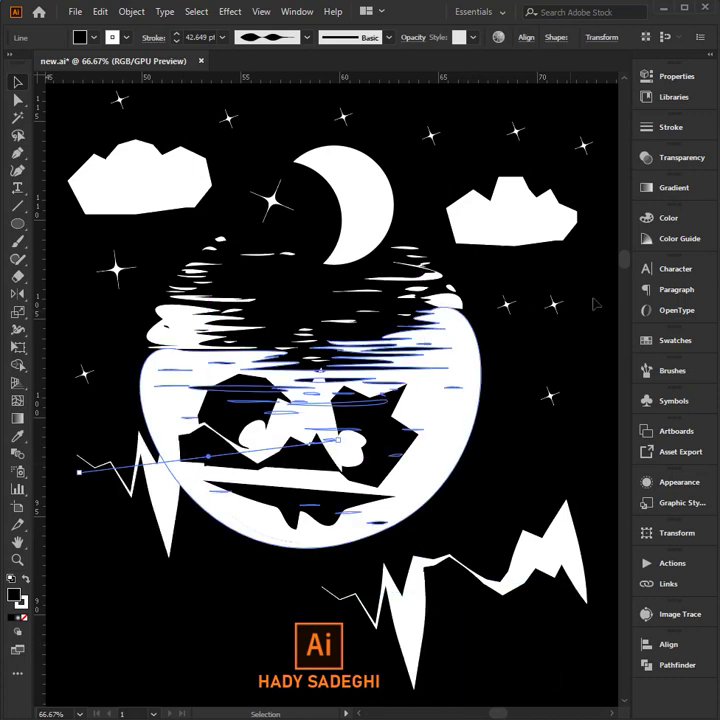
Step: Change the copy's Roughen to 7% size with higher detail and move it to the bottom right
{"action": "left_click", "coordinate": [668, 431]}
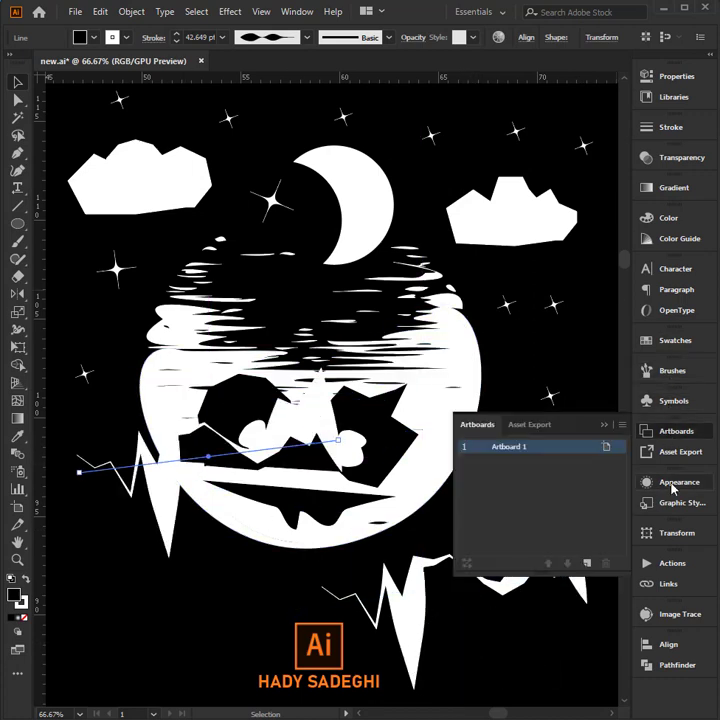
{"action": "left_click", "coordinate": [670, 482]}
{"action": "left_click", "coordinate": [510, 517]}
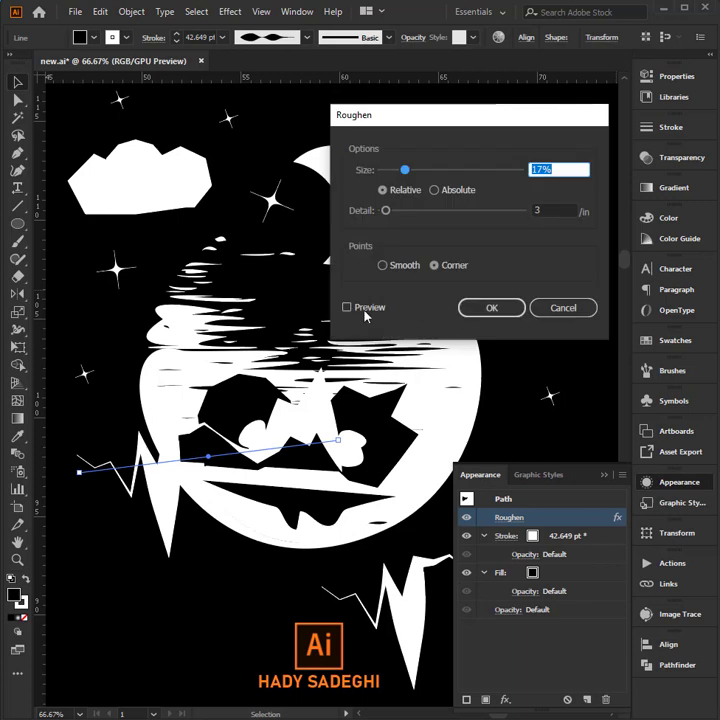
{"action": "left_click", "coordinate": [368, 307]}
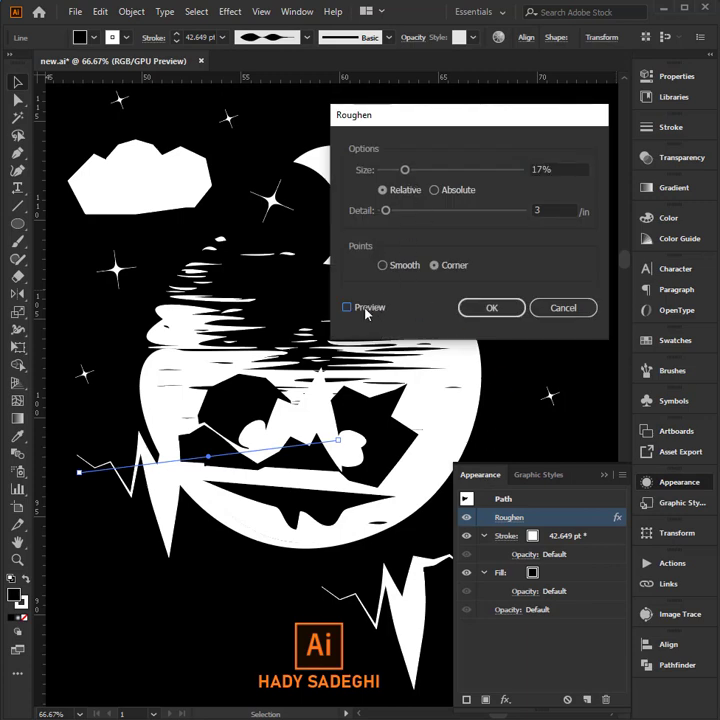
{"action": "left_click", "coordinate": [366, 307]}
{"action": "left_click_drag", "start_coordinate": [405, 170], "coordinate": [391, 172]}
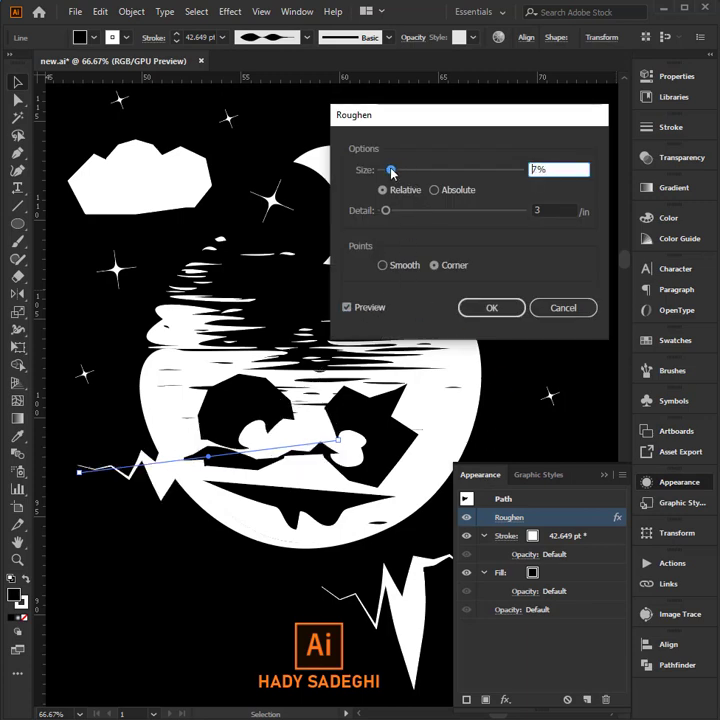
{"action": "left_click_drag", "start_coordinate": [384, 210], "coordinate": [386, 211]}
{"action": "left_click", "coordinate": [492, 307]}
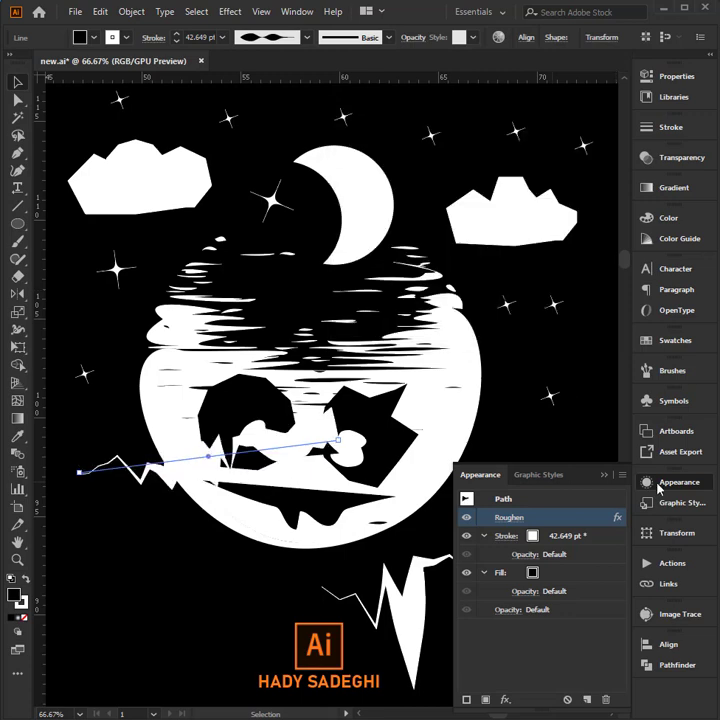
{"action": "left_click", "coordinate": [169, 464]}
{"action": "mouse_move", "coordinate": [170, 486]}
{"action": "left_mouse_down"}
{"action": "mouse_move", "coordinate": [493, 652]}
{"action": "mouse_move", "coordinate": [437, 681]}
{"action": "mouse_move", "coordinate": [466, 686]}
{"action": "left_mouse_up"}
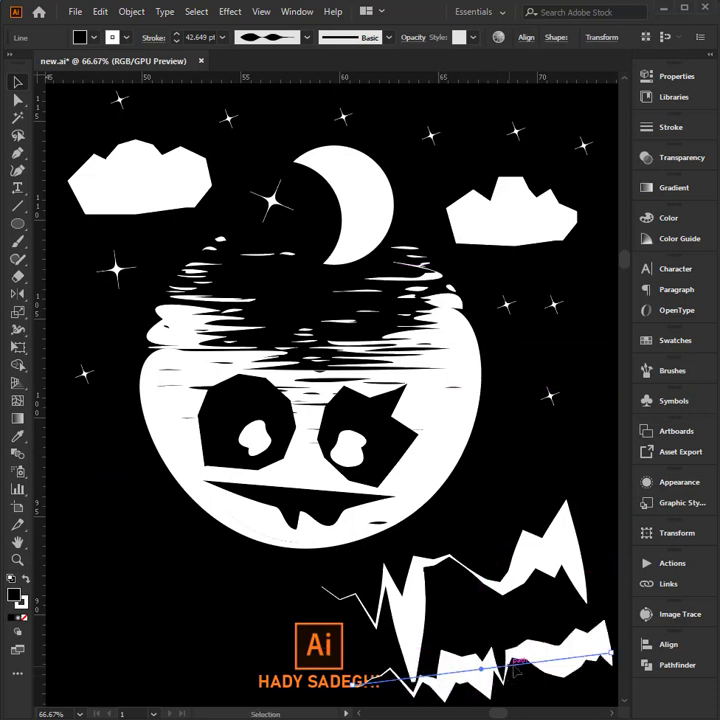
Step: Reshape the bottom roughened line into a second range of jagged peaks
{"action": "left_click_drag", "start_coordinate": [519, 663], "coordinate": [545, 683]}
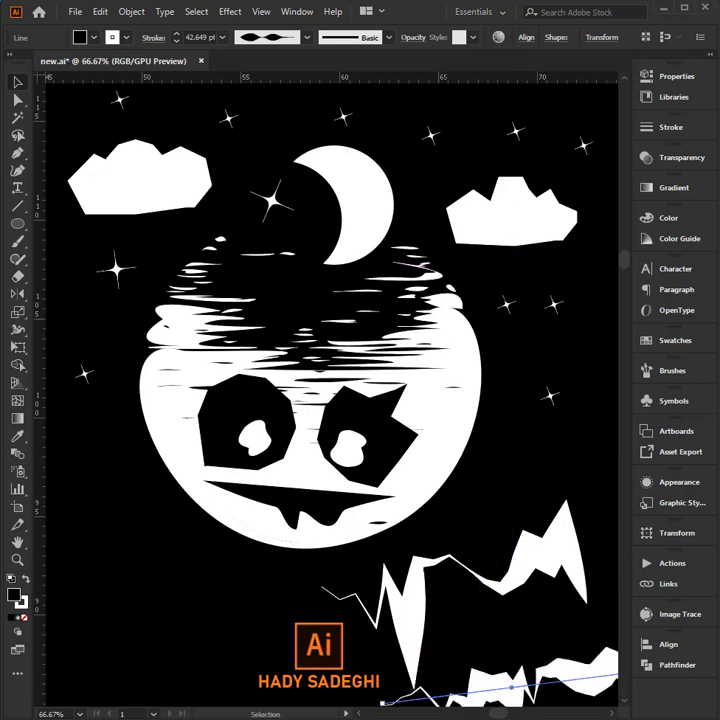
{"action": "left_click", "coordinate": [17, 154]}
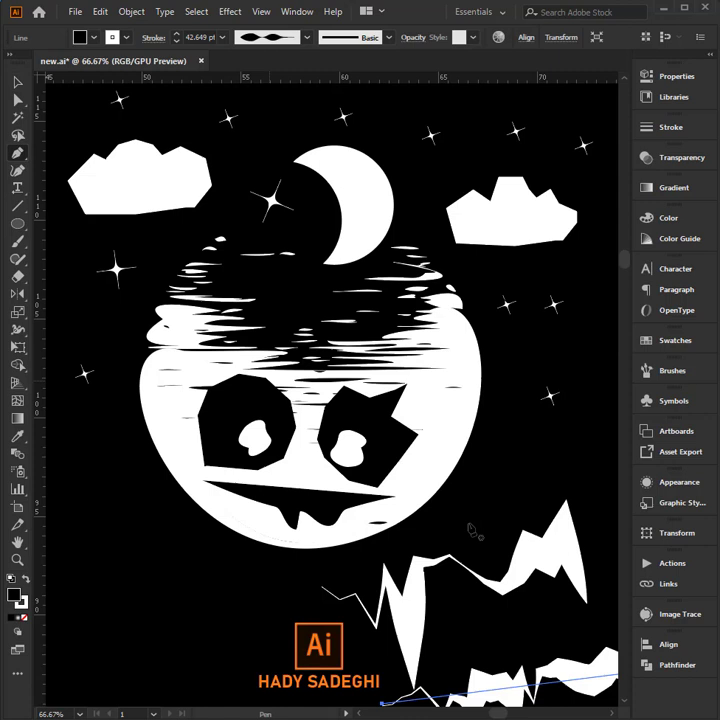
{"action": "left_click", "coordinate": [540, 682]}
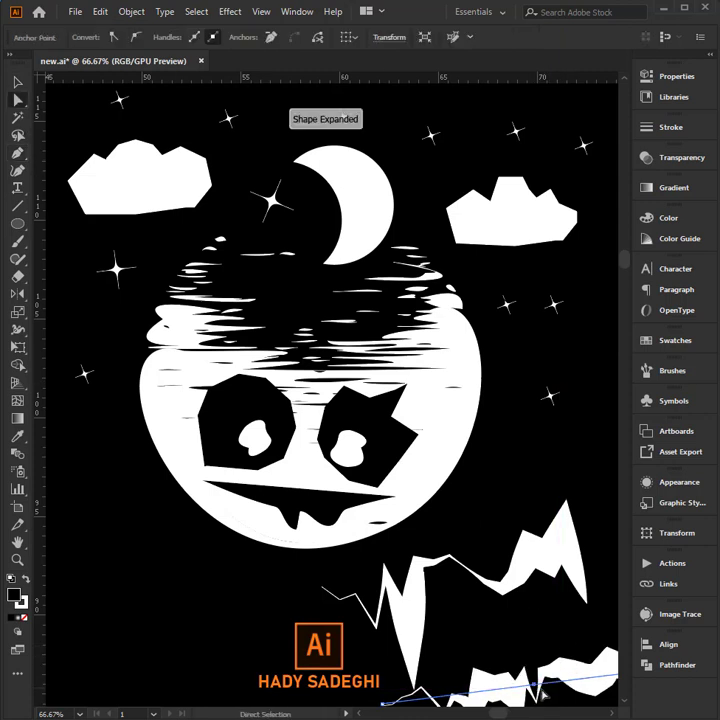
{"action": "left_click_drag", "start_coordinate": [543, 688], "coordinate": [519, 607]}
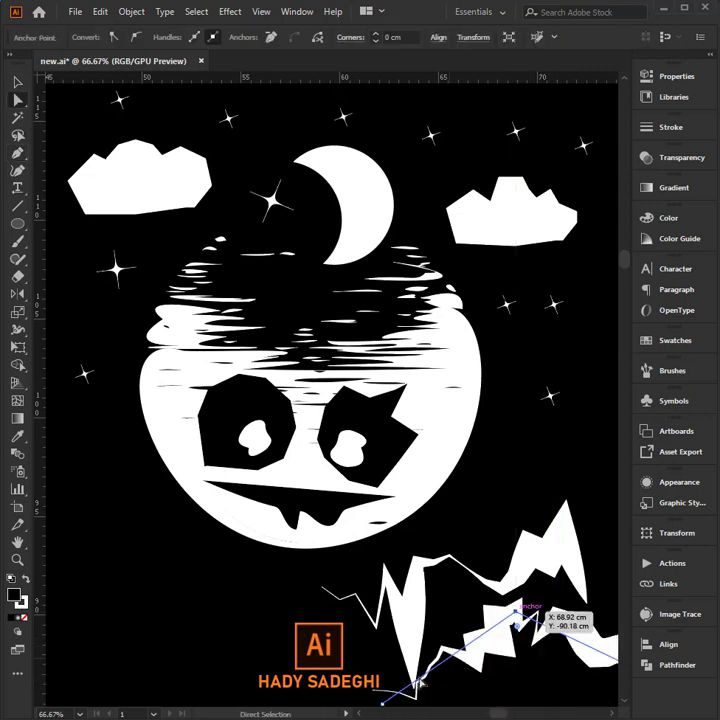
{"action": "left_click_drag", "start_coordinate": [420, 685], "coordinate": [413, 706]}
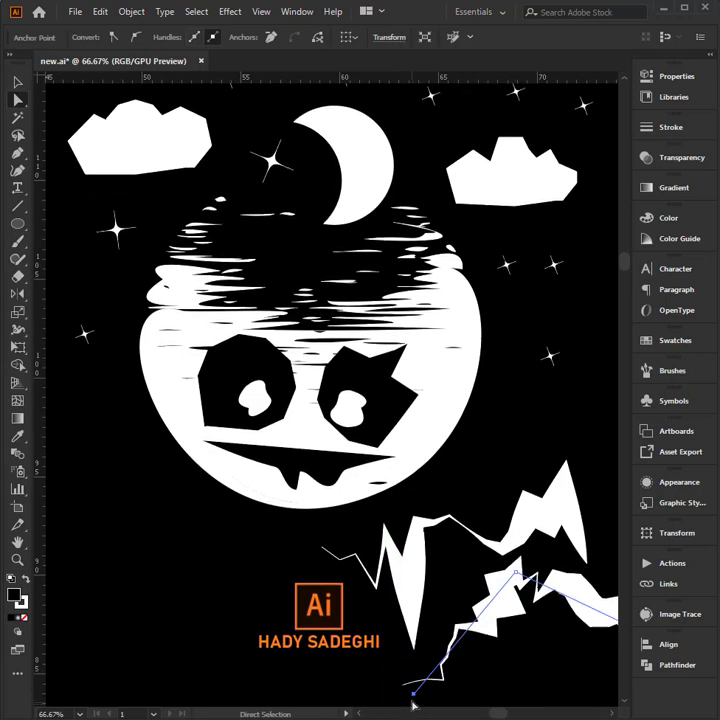
{"action": "left_click", "coordinate": [431, 598]}
{"action": "scroll", "coordinate": [150, 148], "scroll_direction": "up", "scroll_amount": 2}
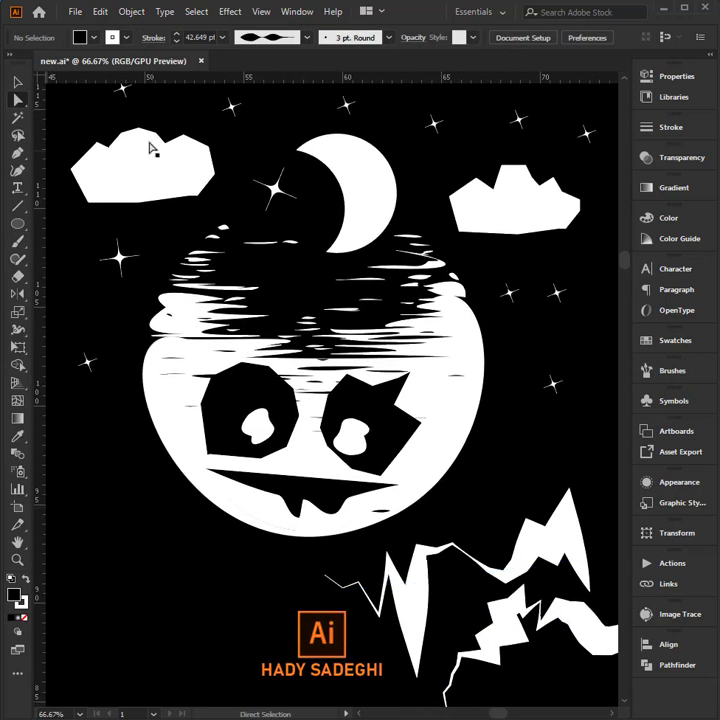
Step: Extend the thin line's right endpoint further right
{"action": "left_click", "coordinate": [574, 566]}
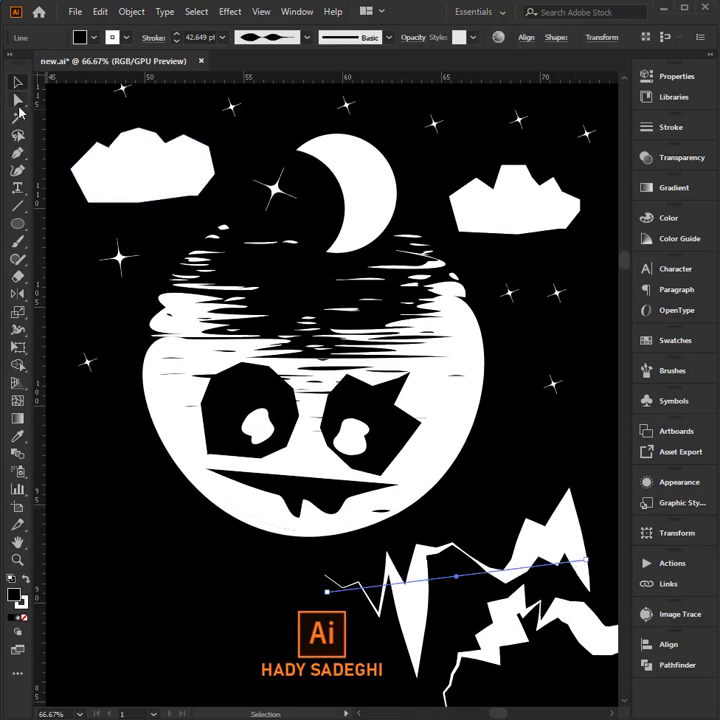
{"action": "left_click", "coordinate": [18, 100]}
{"action": "left_click_drag", "start_coordinate": [586, 563], "coordinate": [602, 557]}
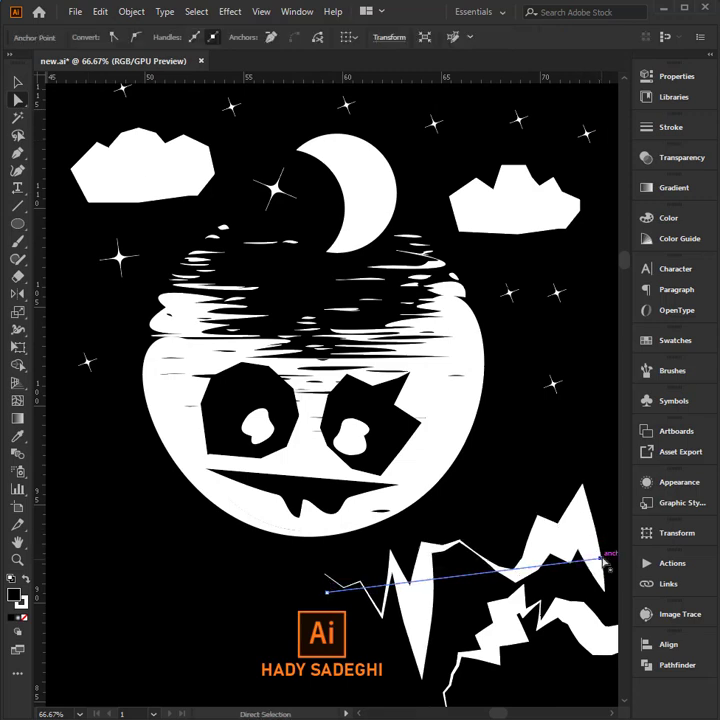
{"action": "left_click", "coordinate": [537, 466]}
Step: Copy the lower-right mountains leftward, reflect them vertically, and settle them bottom-left
{"action": "left_click", "coordinate": [521, 623]}
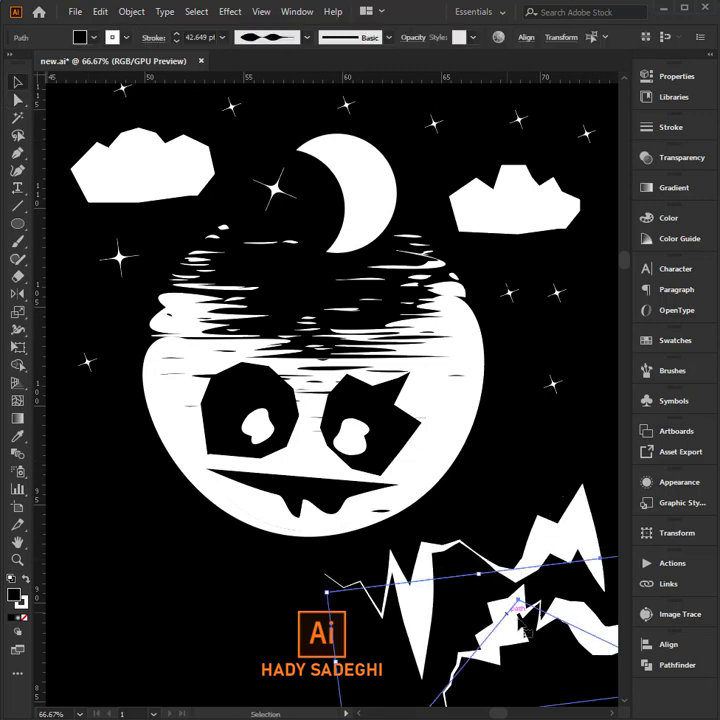
{"action": "left_click_drag", "start_coordinate": [538, 605], "coordinate": [213, 610], "text": "alt"}
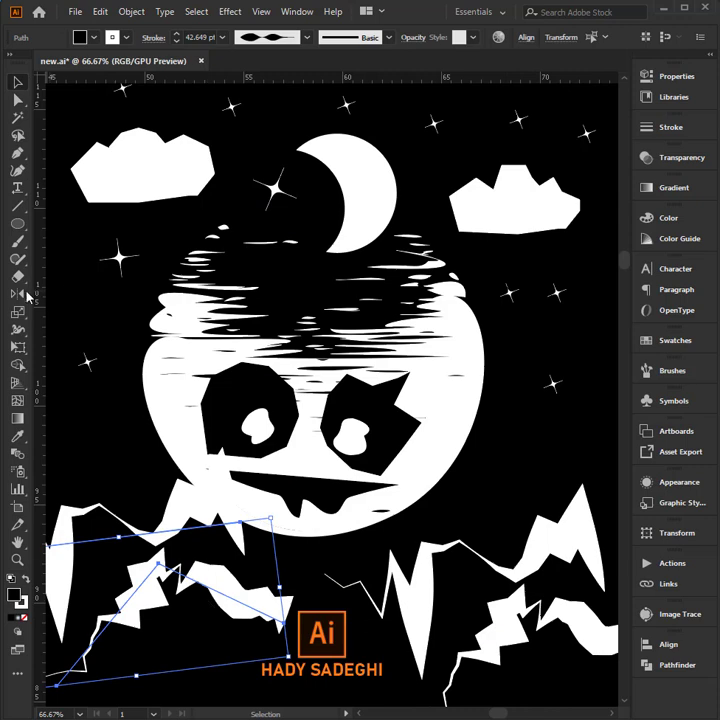
{"action": "double_click", "coordinate": [17, 295]}
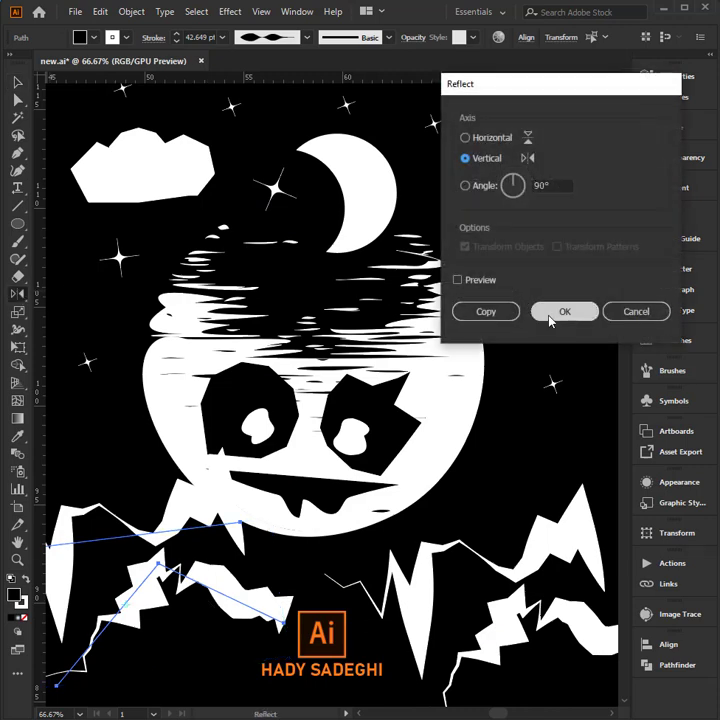
{"action": "left_click", "coordinate": [551, 315]}
{"action": "left_click", "coordinate": [16, 83]}
{"action": "left_click_drag", "start_coordinate": [228, 560], "coordinate": [311, 578]}
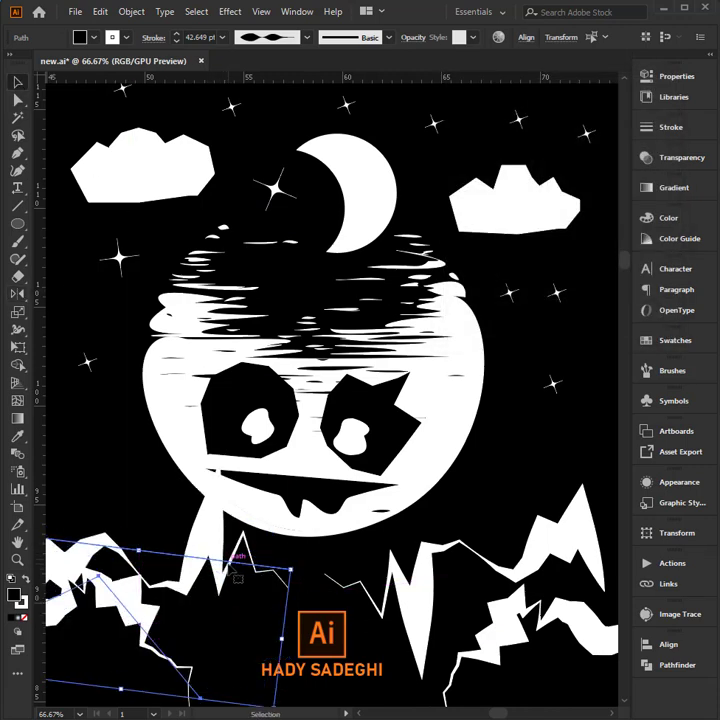
{"action": "left_click", "coordinate": [318, 568]}
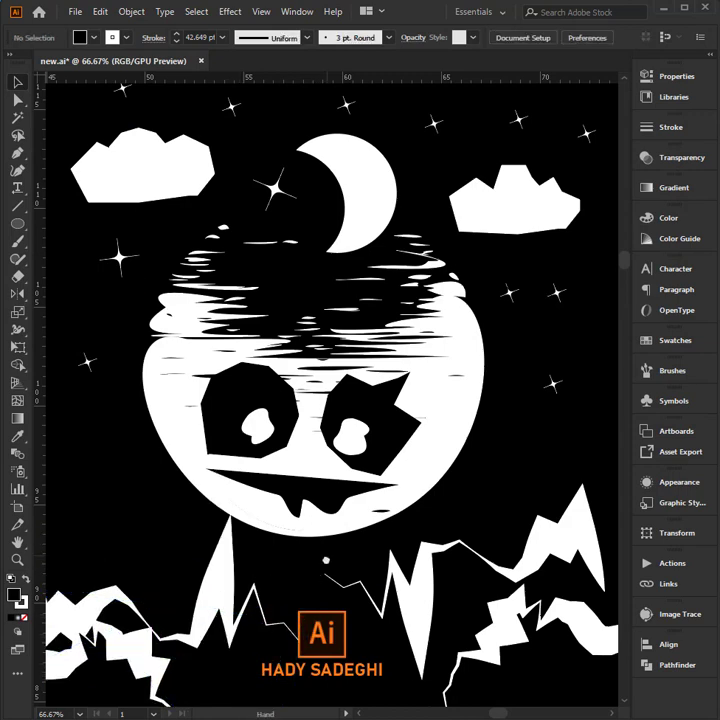
{"action": "scroll", "coordinate": [326, 561], "scroll_direction": "up", "scroll_amount": 2}
Step: Move the left zigzag line up above the mirrored mountains
{"action": "left_click", "coordinate": [224, 616]}
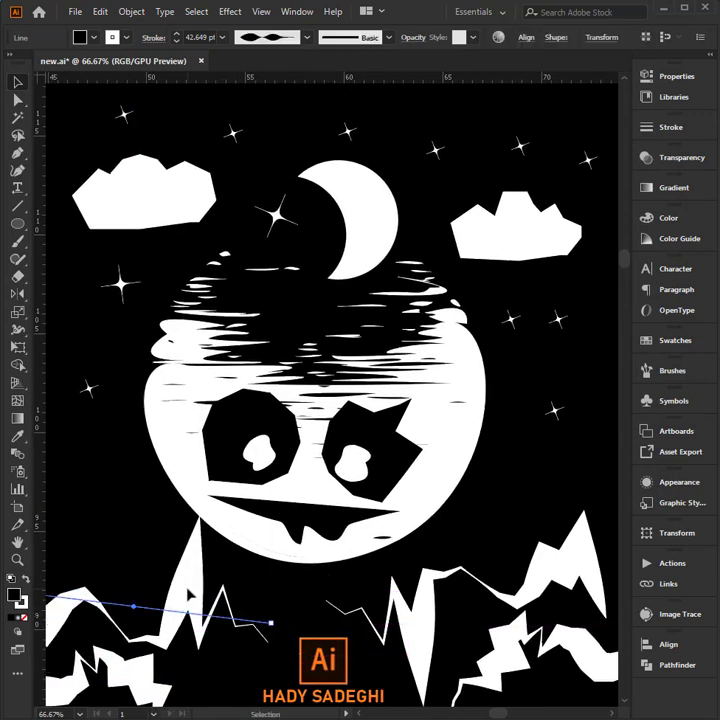
{"action": "left_click_drag", "start_coordinate": [224, 620], "coordinate": [226, 653]}
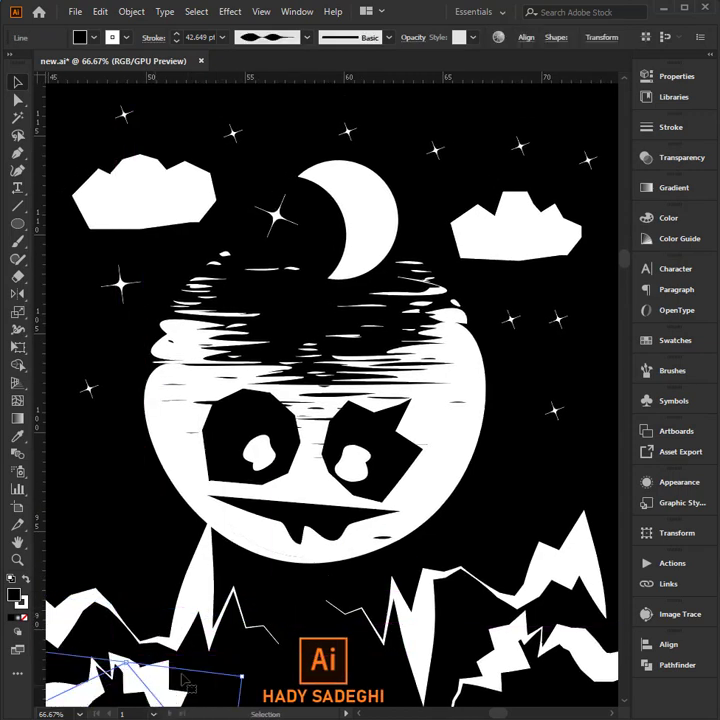
{"action": "left_click_drag", "start_coordinate": [226, 653], "coordinate": [230, 622]}
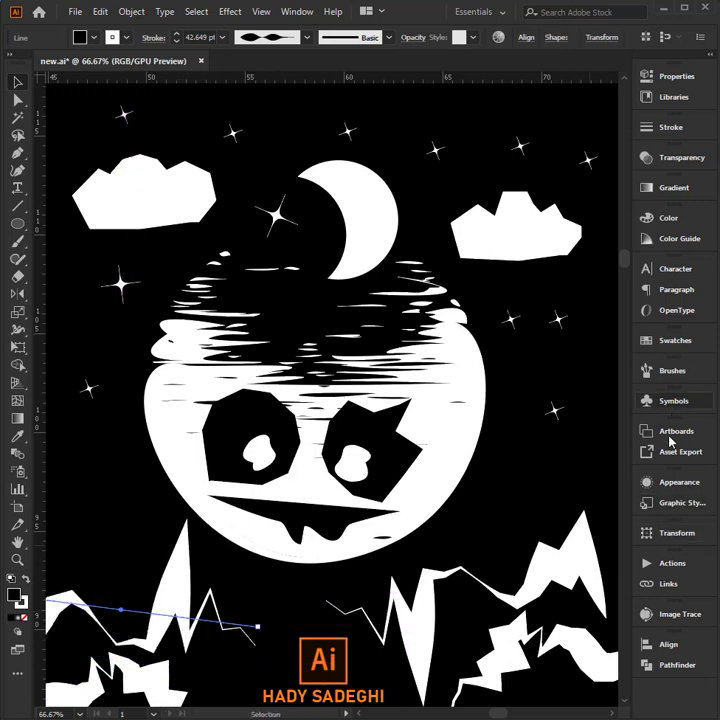
Step: Change the line's Roughen to size 8% and detail 12, then nudge the ridge into place
{"action": "left_click", "coordinate": [672, 482]}
{"action": "left_click", "coordinate": [510, 518]}
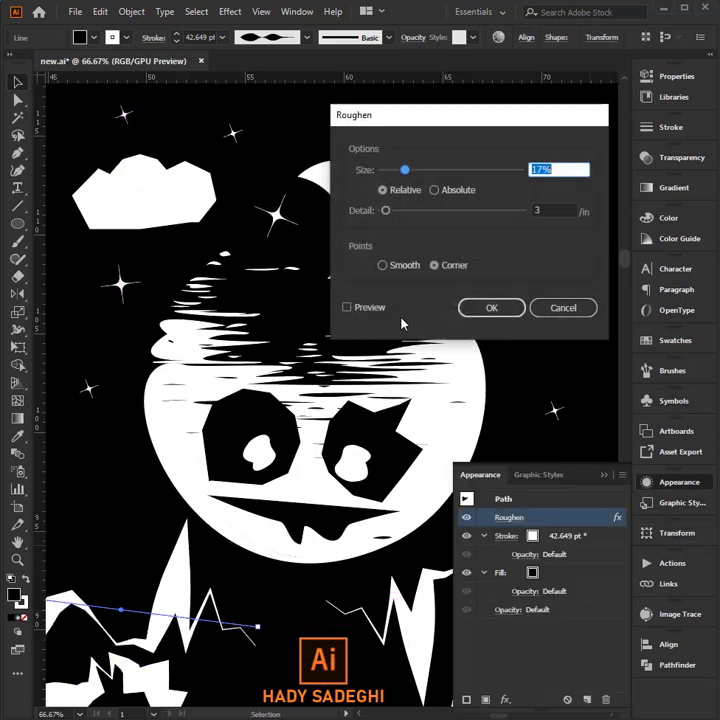
{"action": "left_click_drag", "start_coordinate": [407, 175], "coordinate": [396, 175]}
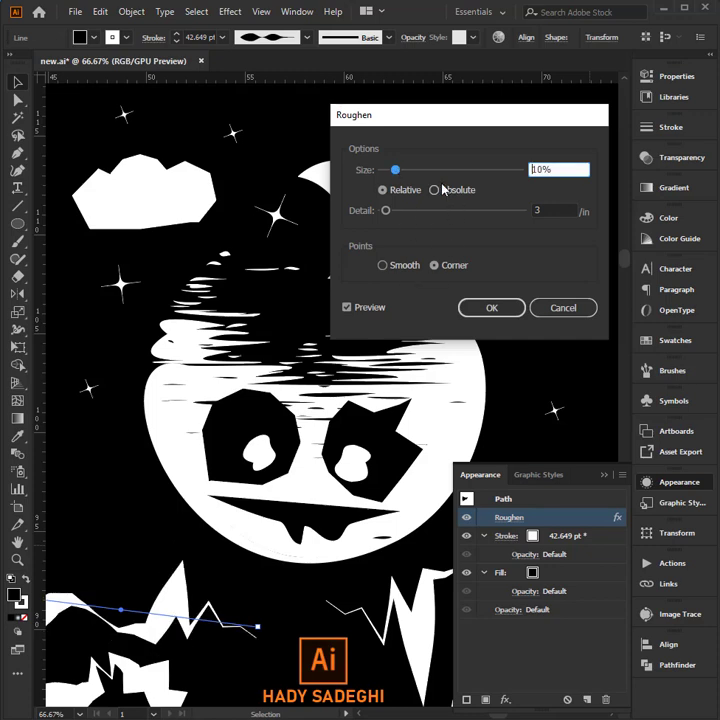
{"action": "left_click_drag", "start_coordinate": [395, 171], "coordinate": [392, 170]}
{"action": "mouse_move", "coordinate": [386, 210]}
{"action": "left_mouse_down"}
{"action": "mouse_move", "coordinate": [399, 212]}
{"action": "mouse_move", "coordinate": [393, 213]}
{"action": "left_mouse_up"}
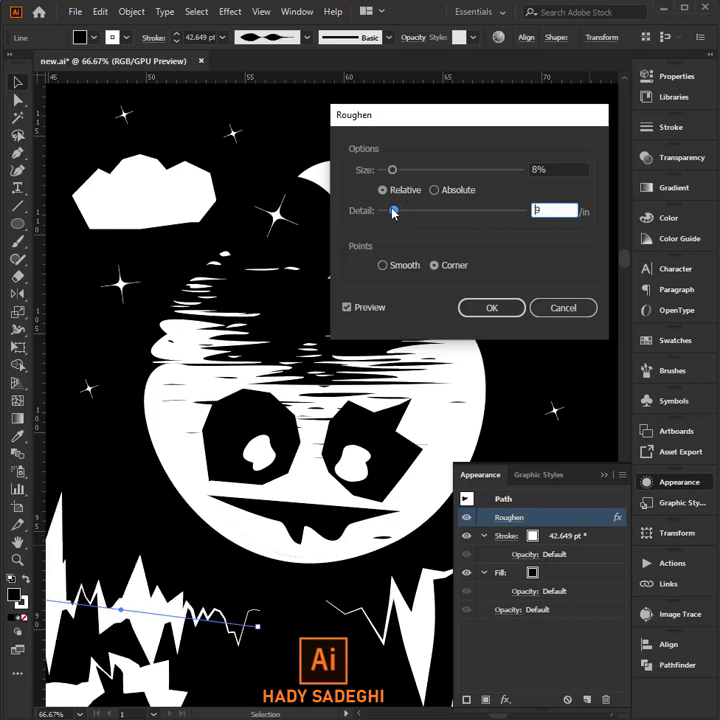
{"action": "left_click", "coordinate": [491, 307]}
{"action": "left_click", "coordinate": [680, 481]}
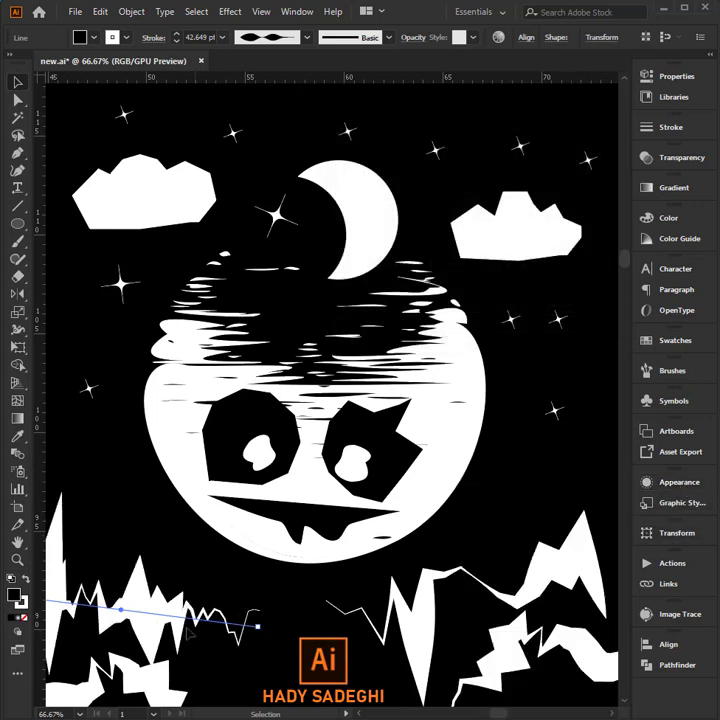
{"action": "left_click_drag", "start_coordinate": [186, 624], "coordinate": [206, 608]}
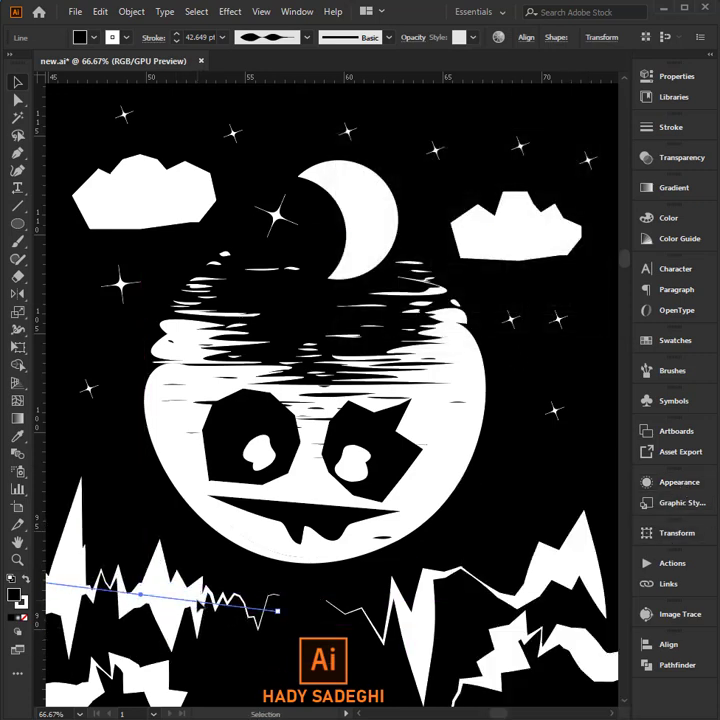
Step: Nudge the jagged ridge right and select the underlying mountain path's anchors
{"action": "key", "text": "shift+Right"}
{"action": "left_click", "coordinate": [20, 153]}
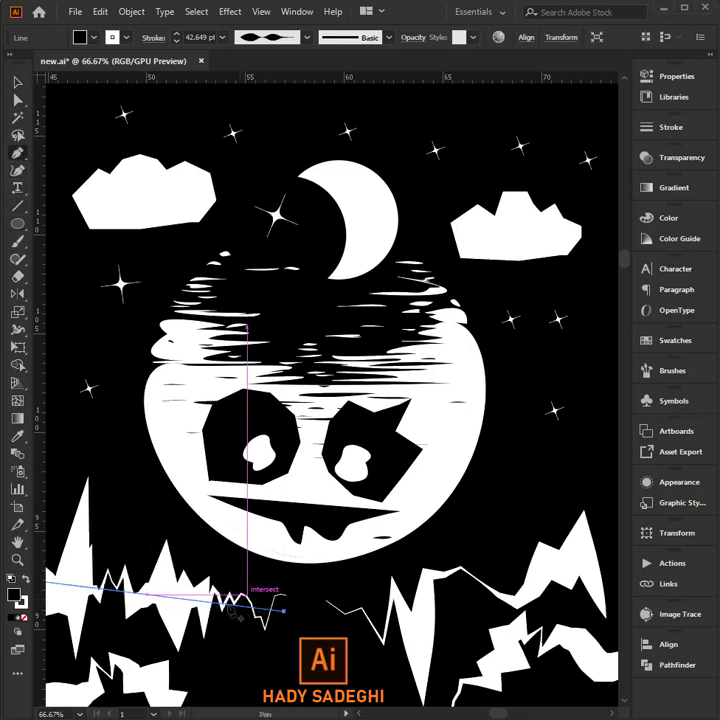
{"action": "left_click", "coordinate": [228, 607]}
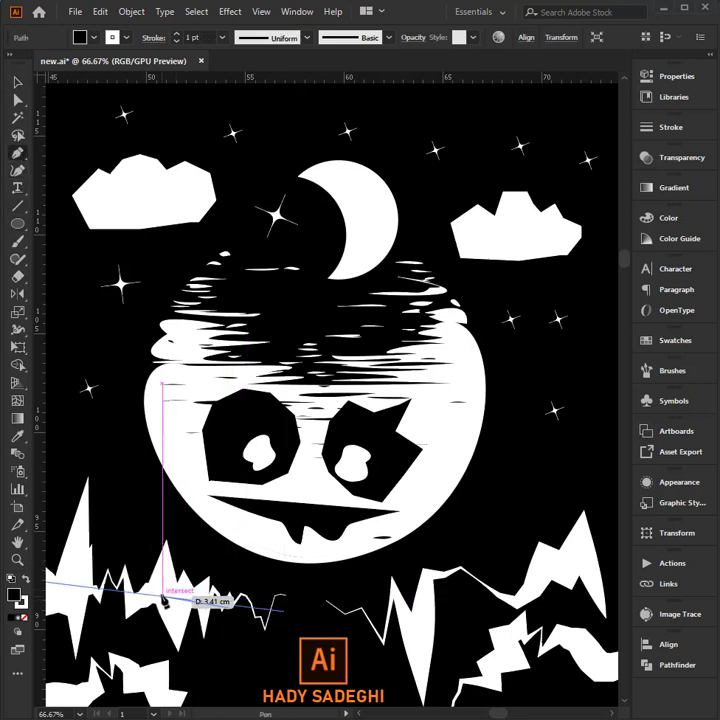
{"action": "left_click", "coordinate": [240, 605], "text": "ctrl"}
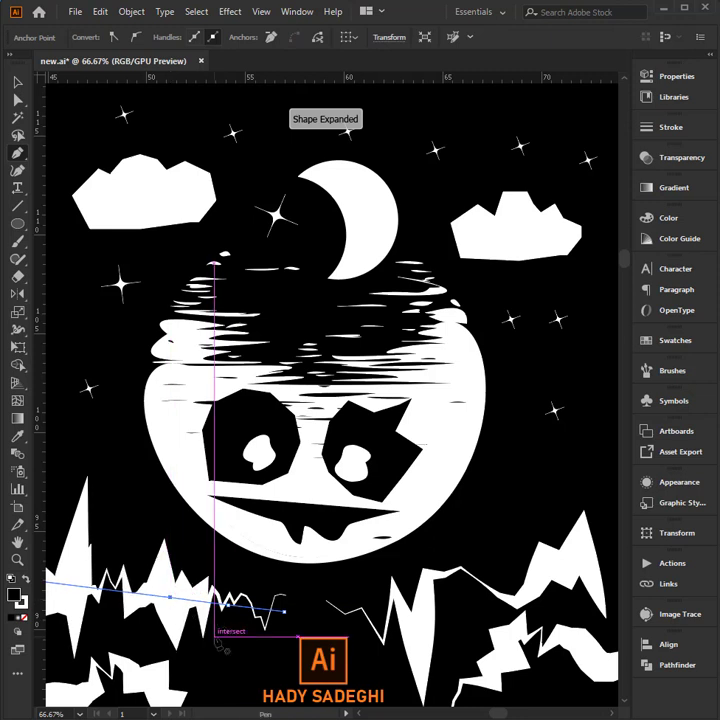
{"action": "key", "text": "a"}
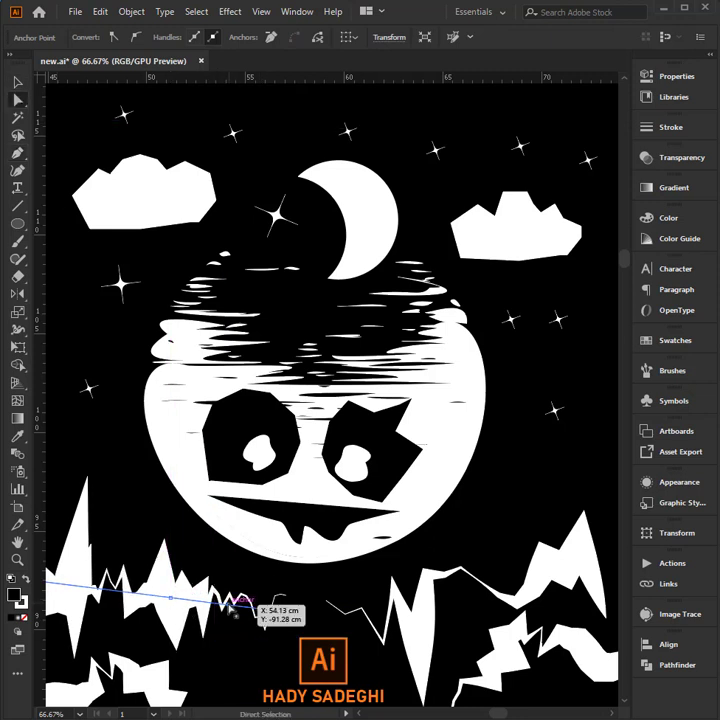
Step: Drag the mountain's anchors so the peaks rise higher and reach further left
{"action": "mouse_move", "coordinate": [232, 604]}
{"action": "left_mouse_down"}
{"action": "mouse_move", "coordinate": [162, 543]}
{"action": "mouse_move", "coordinate": [155, 581]}
{"action": "mouse_move", "coordinate": [268, 603]}
{"action": "mouse_move", "coordinate": [279, 662]}
{"action": "left_mouse_up"}
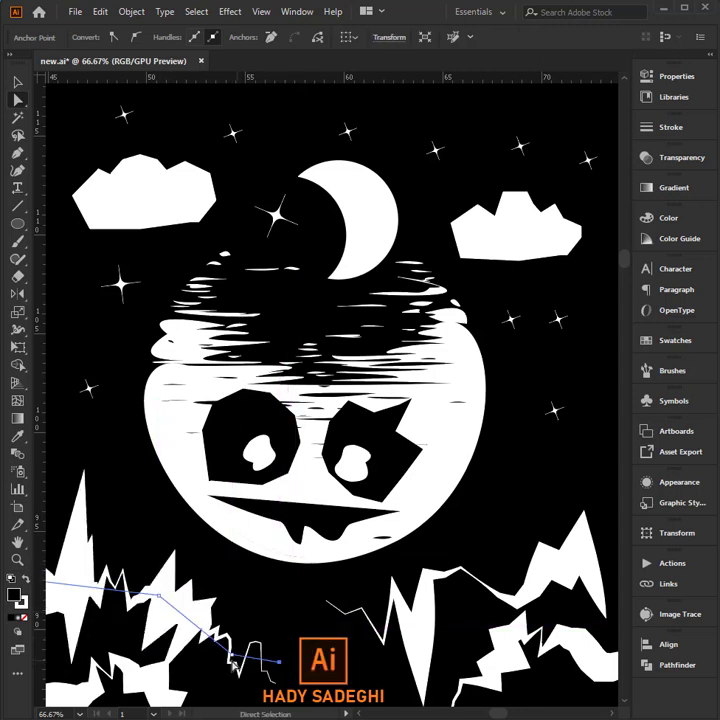
{"action": "left_click_drag", "start_coordinate": [233, 648], "coordinate": [236, 650]}
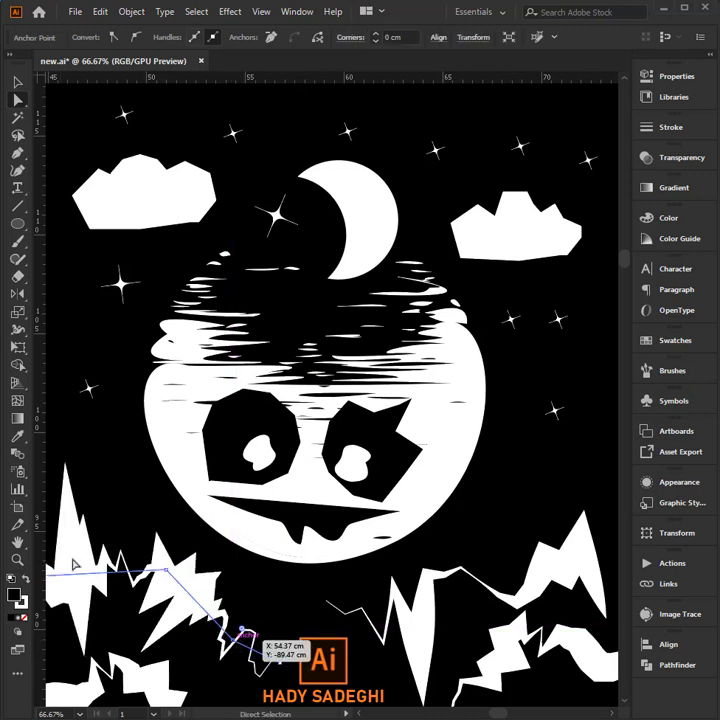
{"action": "left_click_drag", "start_coordinate": [165, 571], "coordinate": [167, 585]}
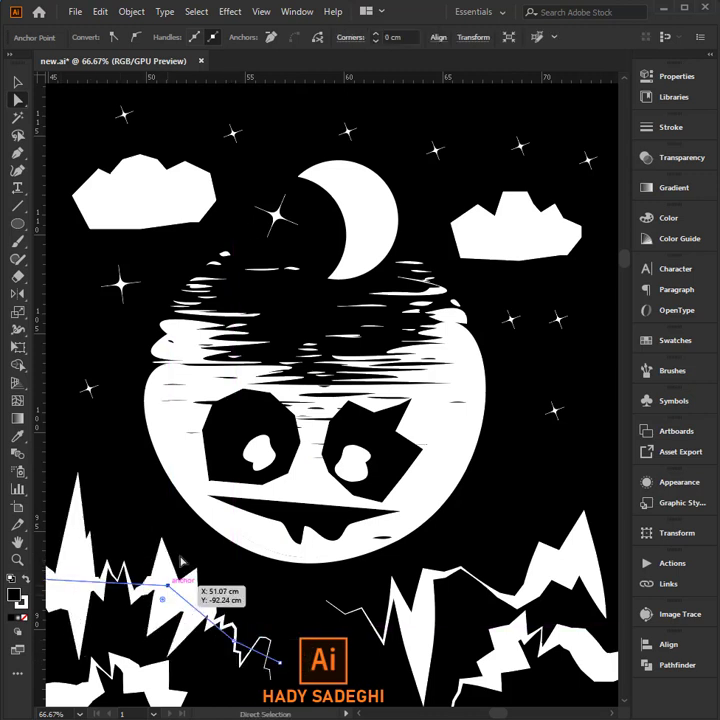
{"action": "left_click", "coordinate": [16, 82]}
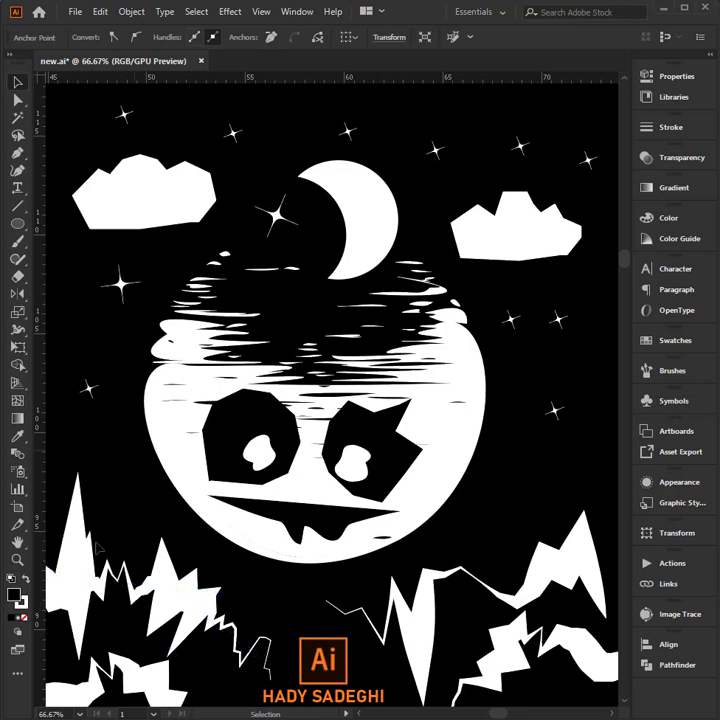
{"action": "left_click", "coordinate": [104, 590]}
{"action": "left_click", "coordinate": [273, 39]}
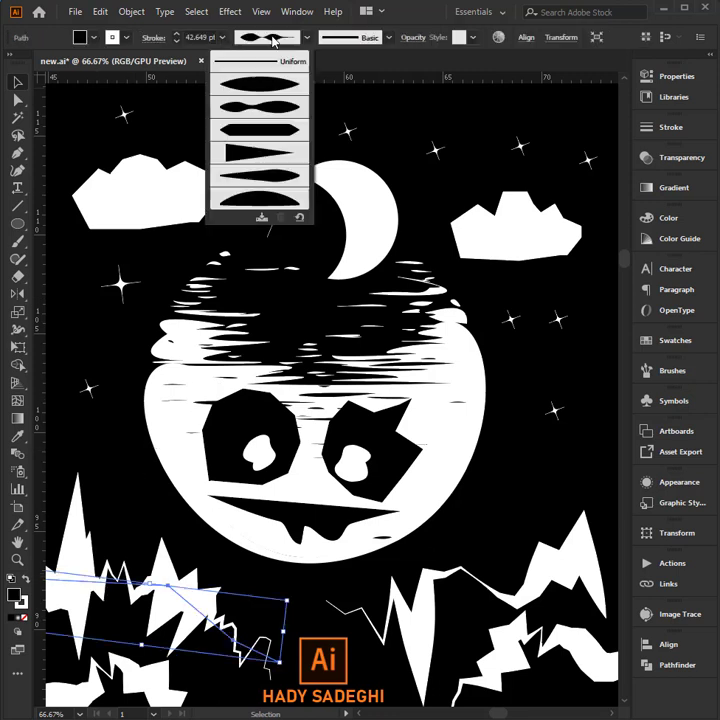
{"action": "left_click", "coordinate": [271, 128]}
{"action": "left_click", "coordinate": [271, 42]}
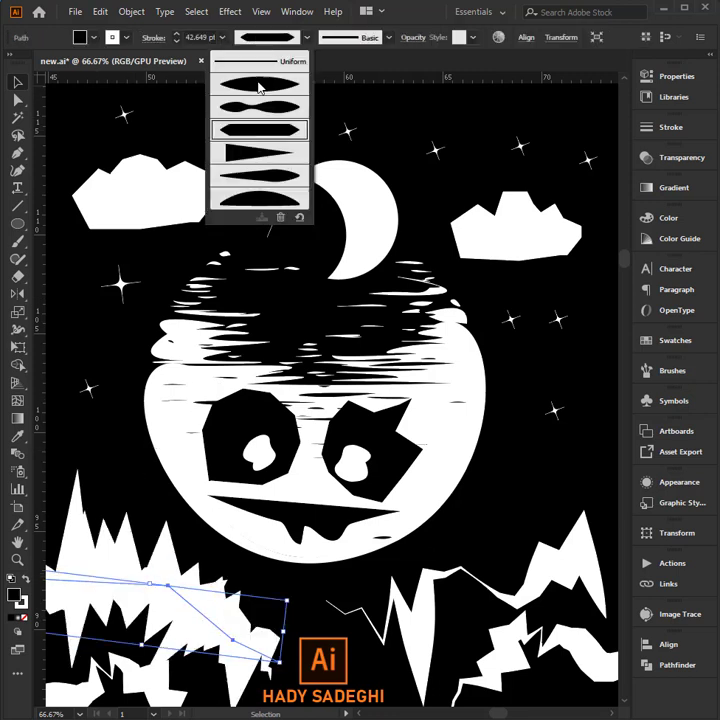
{"action": "left_click", "coordinate": [258, 155]}
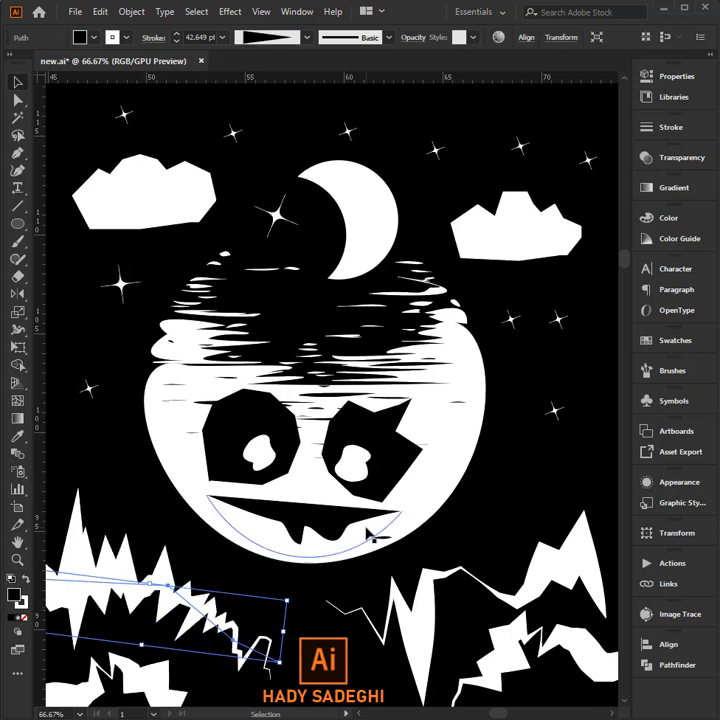
{"action": "left_click", "coordinate": [176, 42]}
{"action": "type", "text": "28"}
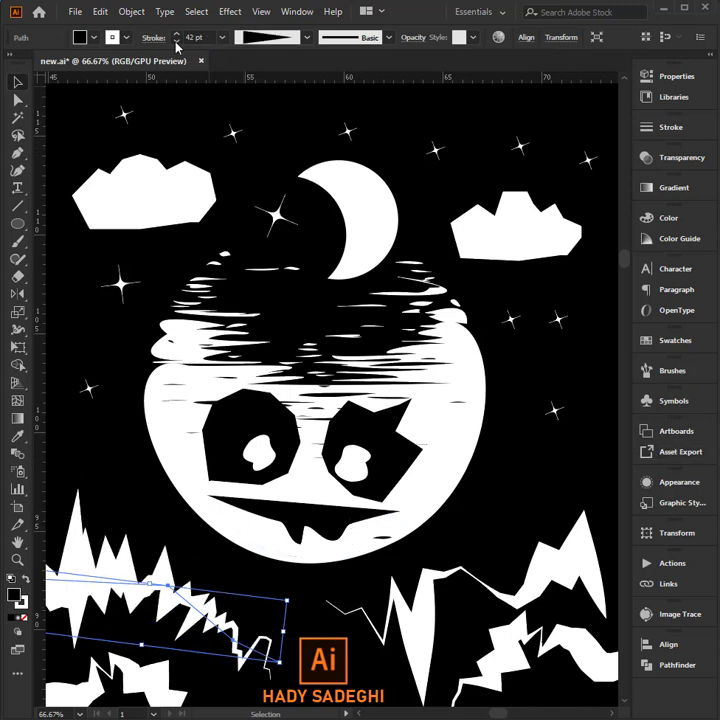
{"action": "left_click", "coordinate": [491, 540]}
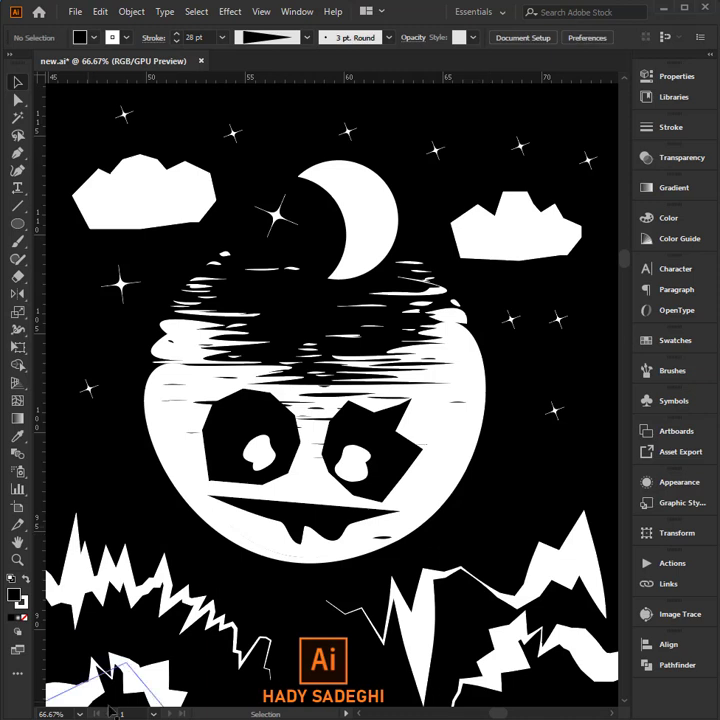
{"action": "key", "text": "ctrl+z"}
{"action": "key", "text": "ctrl+z"}
{"action": "left_click", "coordinate": [510, 435]}
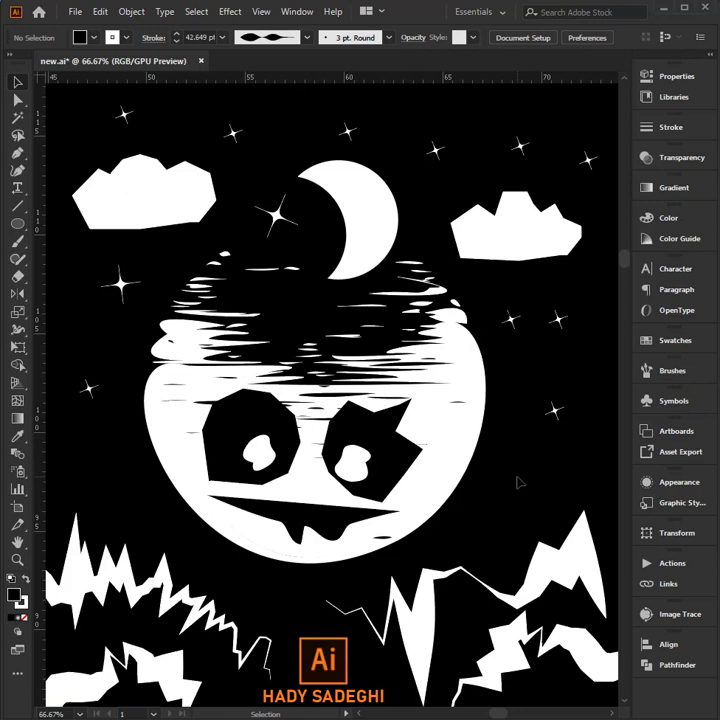
Step: Duplicate the right cloud to the left edge, shrink it, and apply the Scribble effect
{"action": "left_click_drag", "start_coordinate": [541, 241], "coordinate": [120, 475]}
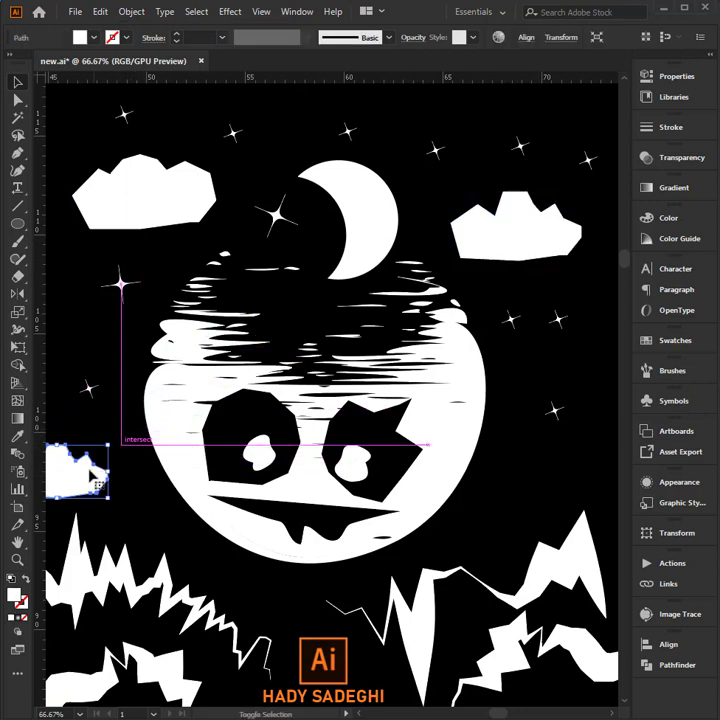
{"action": "mouse_move", "coordinate": [138, 430]}
{"action": "left_mouse_down"}
{"action": "mouse_move", "coordinate": [93, 470]}
{"action": "mouse_move", "coordinate": [130, 468]}
{"action": "mouse_move", "coordinate": [106, 484]}
{"action": "mouse_move", "coordinate": [145, 462]}
{"action": "left_mouse_up"}
{"action": "left_click", "coordinate": [140, 521]}
{"action": "left_click", "coordinate": [125, 471]}
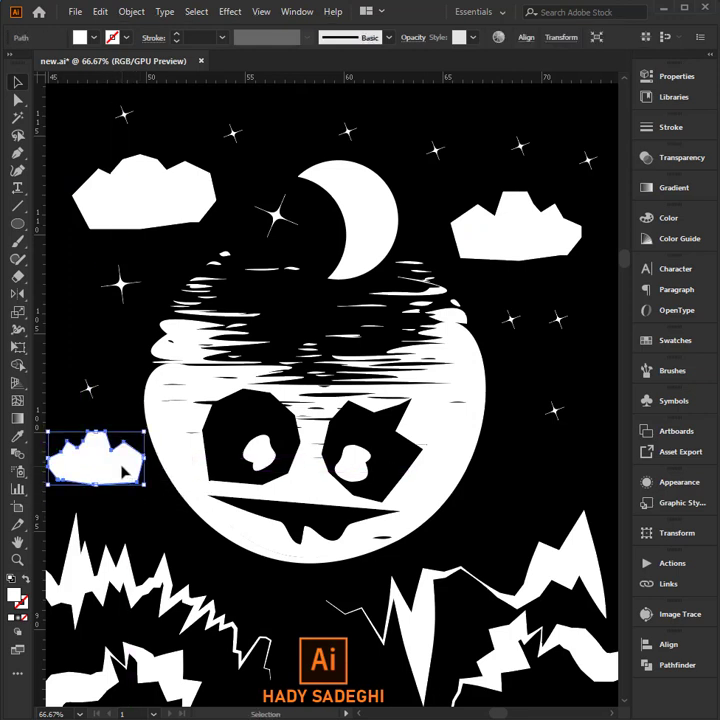
{"action": "left_click", "coordinate": [230, 11]}
{"action": "mouse_move", "coordinate": [300, 178]}
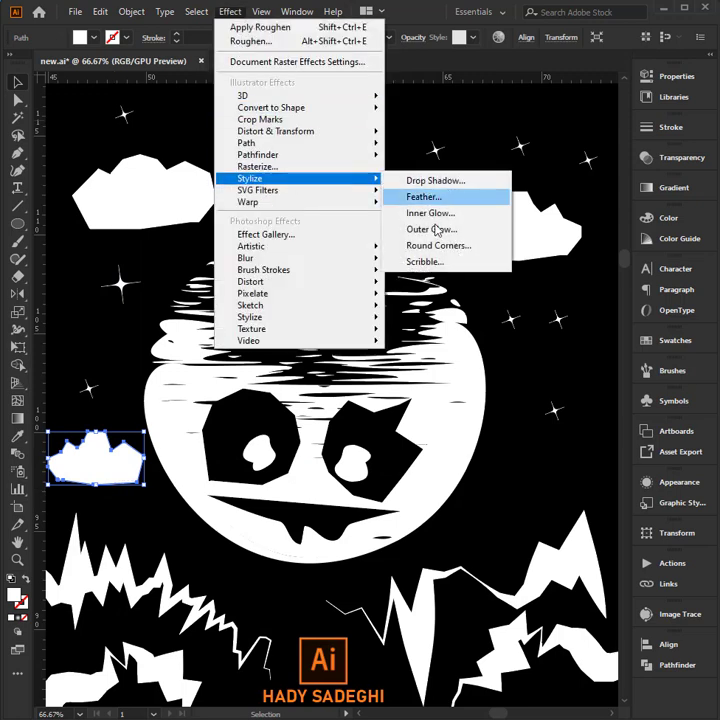
{"action": "left_click", "coordinate": [433, 263]}
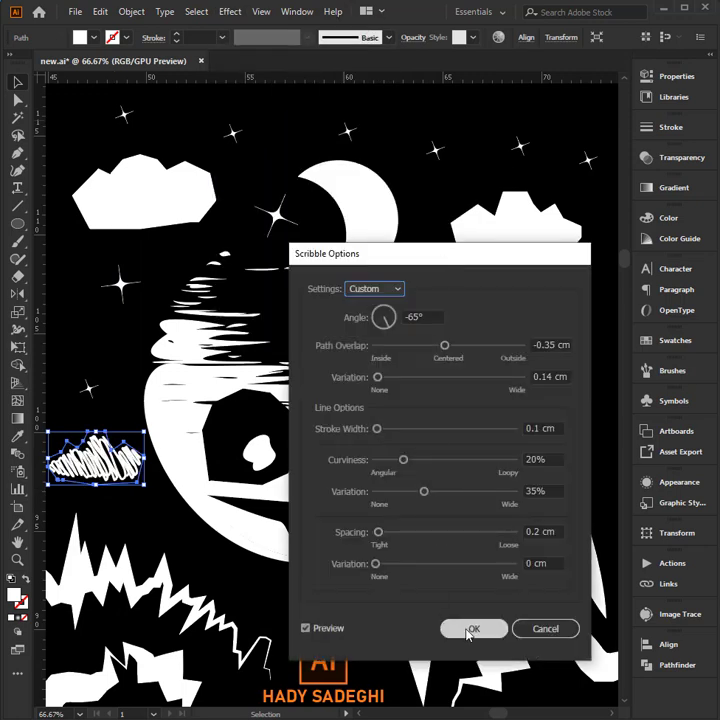
{"action": "left_click", "coordinate": [470, 630]}
Step: Copy the scribble cloud to the upper right and move the right white cloud
{"action": "mouse_move", "coordinate": [95, 458]}
{"action": "left_mouse_down"}
{"action": "mouse_move", "coordinate": [515, 512]}
{"action": "mouse_move", "coordinate": [238, 148]}
{"action": "mouse_move", "coordinate": [124, 324]}
{"action": "mouse_move", "coordinate": [517, 240]}
{"action": "left_mouse_up"}
{"action": "left_click_drag", "start_coordinate": [517, 240], "coordinate": [535, 255]}
{"action": "mouse_move", "coordinate": [452, 170]}
{"action": "left_mouse_down"}
{"action": "mouse_move", "coordinate": [462, 198]}
{"action": "mouse_move", "coordinate": [197, 118]}
{"action": "left_mouse_up"}
{"action": "left_click", "coordinate": [503, 164]}
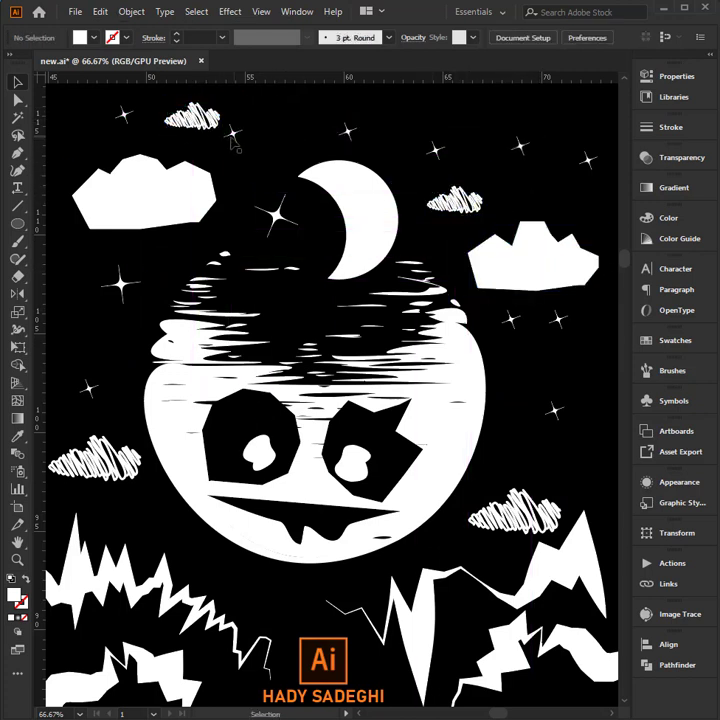
Step: Shift the top-left white cloud slightly and move three stars, one beside the moon face
{"action": "left_click_drag", "start_coordinate": [205, 192], "coordinate": [201, 198]}
{"action": "left_click", "coordinate": [297, 225]}
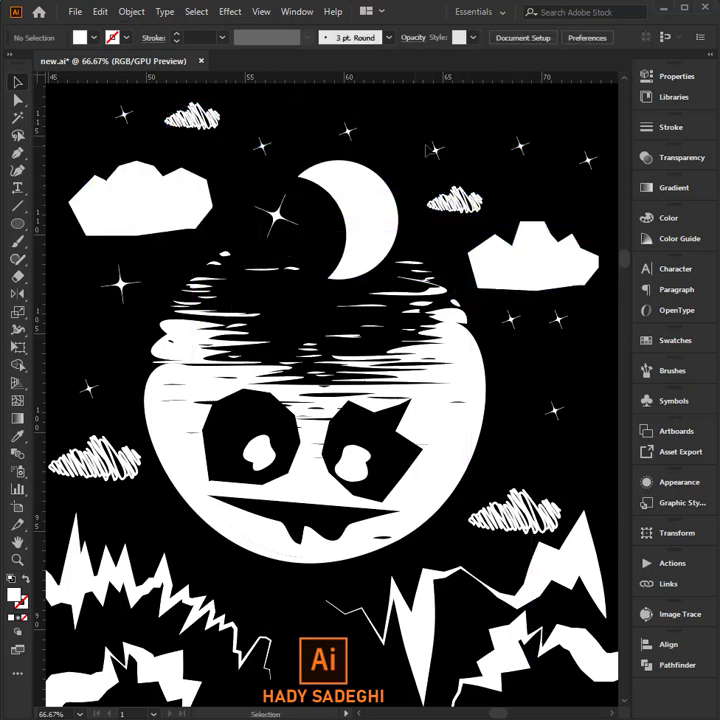
{"action": "left_click_drag", "start_coordinate": [434, 150], "coordinate": [508, 455]}
{"action": "mouse_move", "coordinate": [511, 320]}
{"action": "left_mouse_down"}
{"action": "mouse_move", "coordinate": [122, 342]}
{"action": "mouse_move", "coordinate": [546, 345]}
{"action": "left_mouse_up"}
{"action": "left_click_drag", "start_coordinate": [585, 265], "coordinate": [603, 290]}
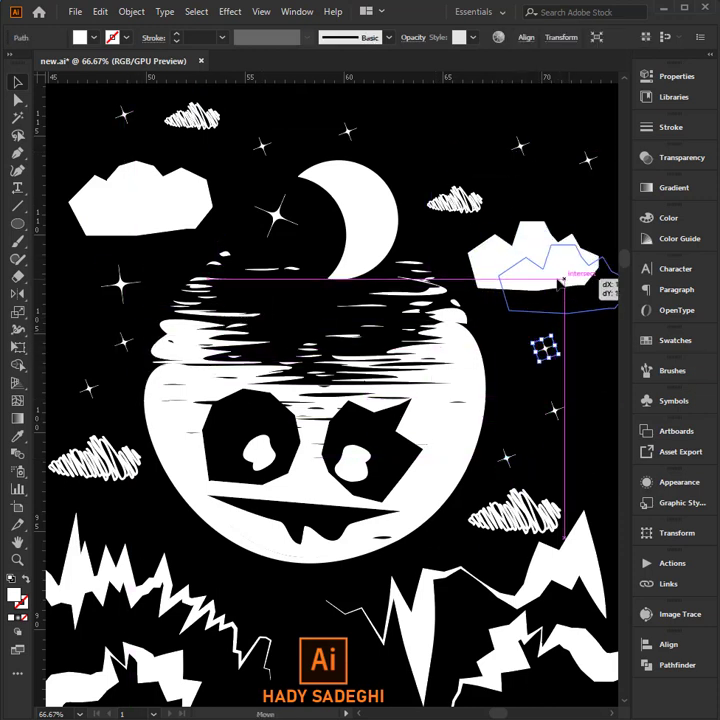
Step: Spread two scribble clouds and three stars more evenly across the top of the sky
{"action": "left_click_drag", "start_coordinate": [455, 203], "coordinate": [495, 201]}
{"action": "left_click_drag", "start_coordinate": [520, 148], "coordinate": [529, 131]}
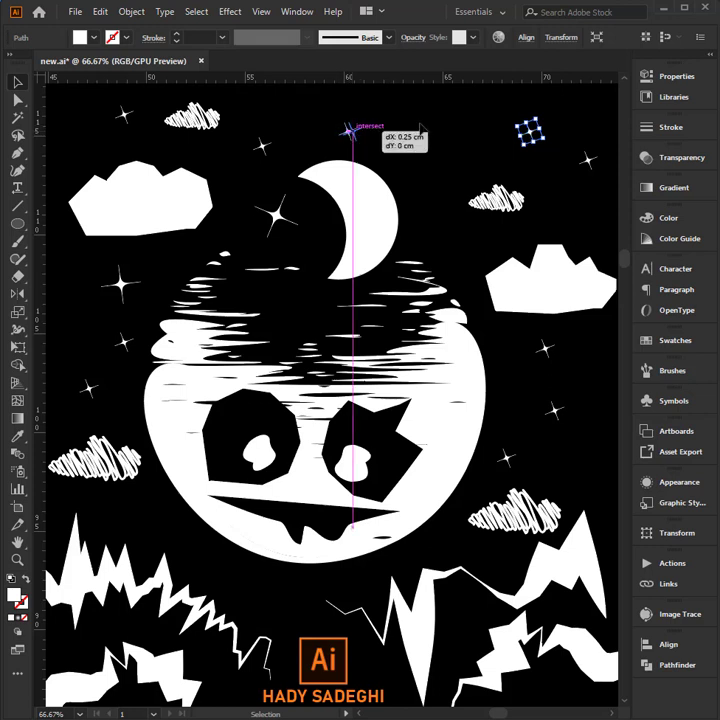
{"action": "left_click_drag", "start_coordinate": [347, 130], "coordinate": [428, 137]}
{"action": "left_click_drag", "start_coordinate": [262, 147], "coordinate": [297, 137]}
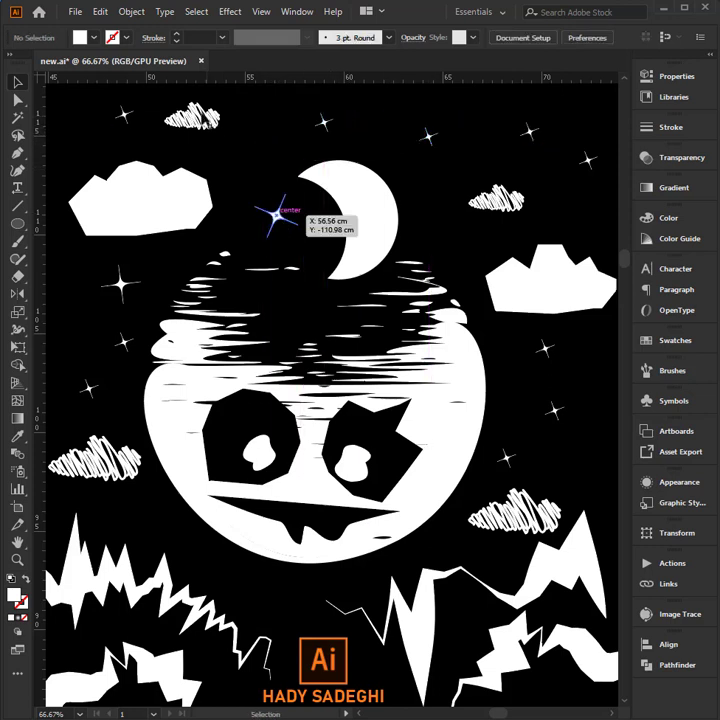
{"action": "left_click_drag", "start_coordinate": [194, 116], "coordinate": [238, 128]}
{"action": "left_click", "coordinate": [190, 332]}
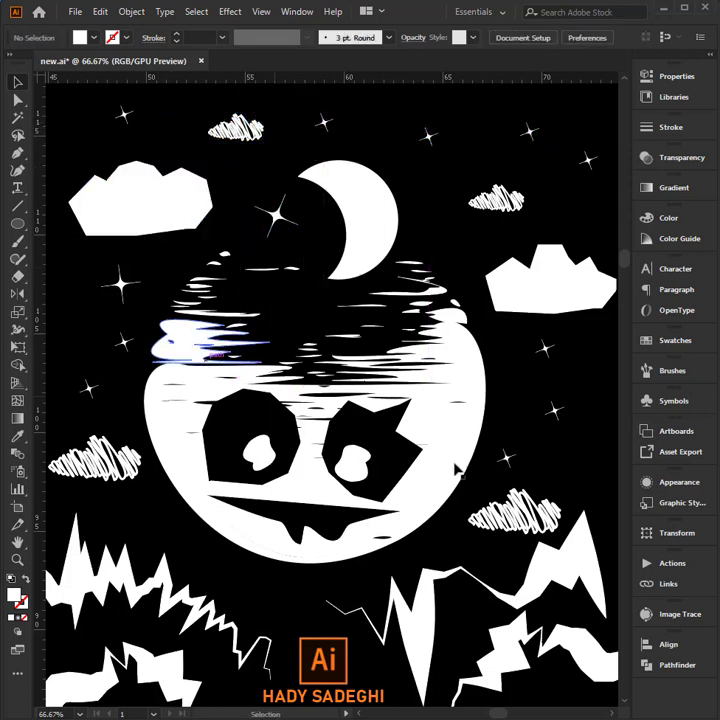